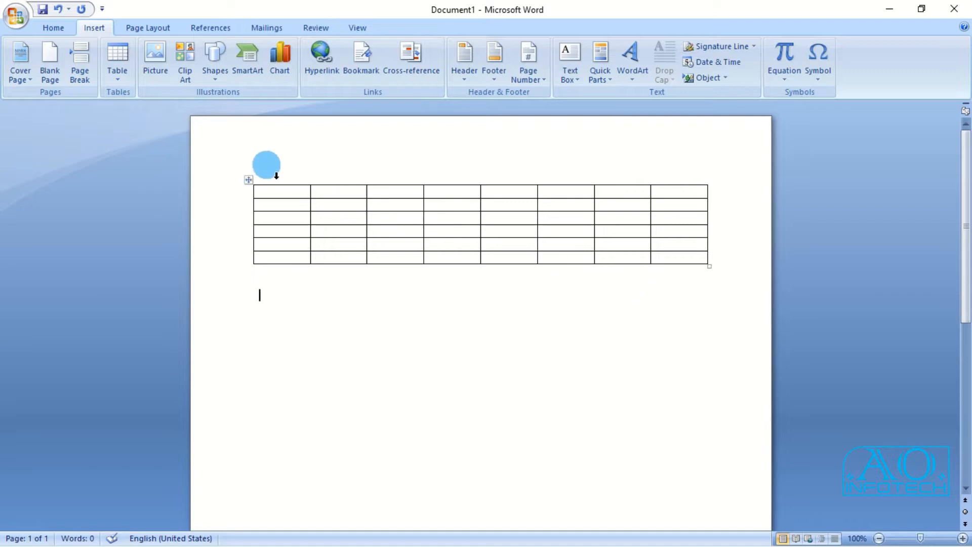
Step: Insert a table with 5 columns and 50 rows below the existing table and look over its length
{"action": "left_click", "coordinate": [117, 60]}
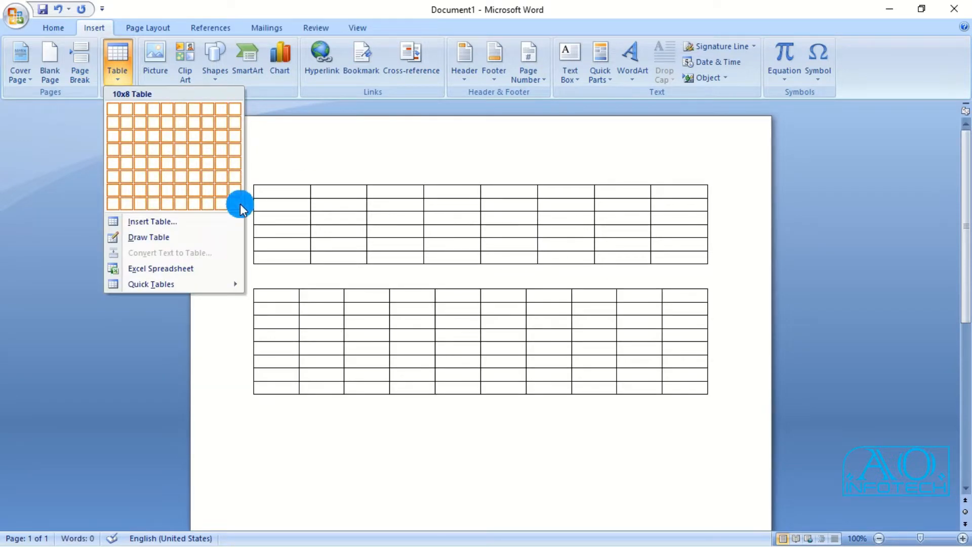
{"action": "left_click", "coordinate": [150, 223]}
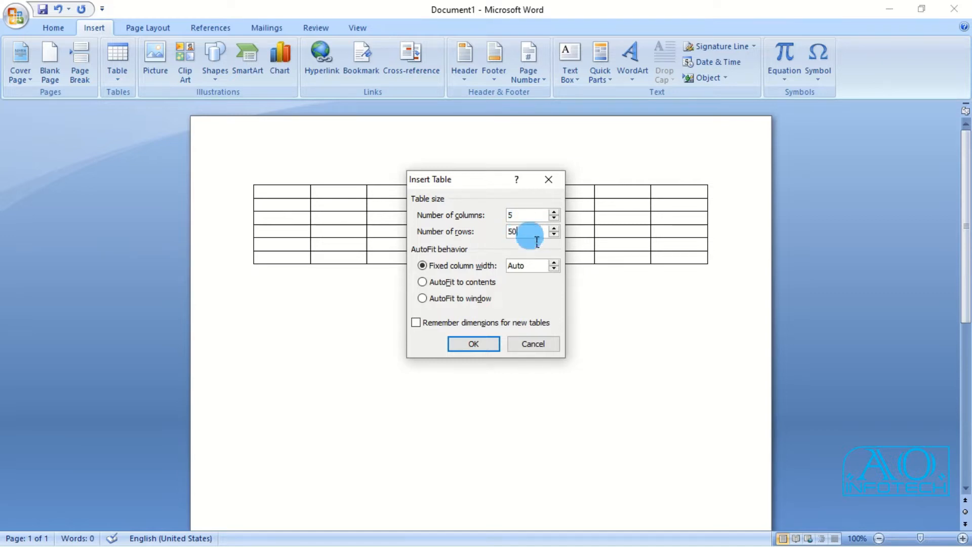
{"action": "double_click", "coordinate": [524, 216]}
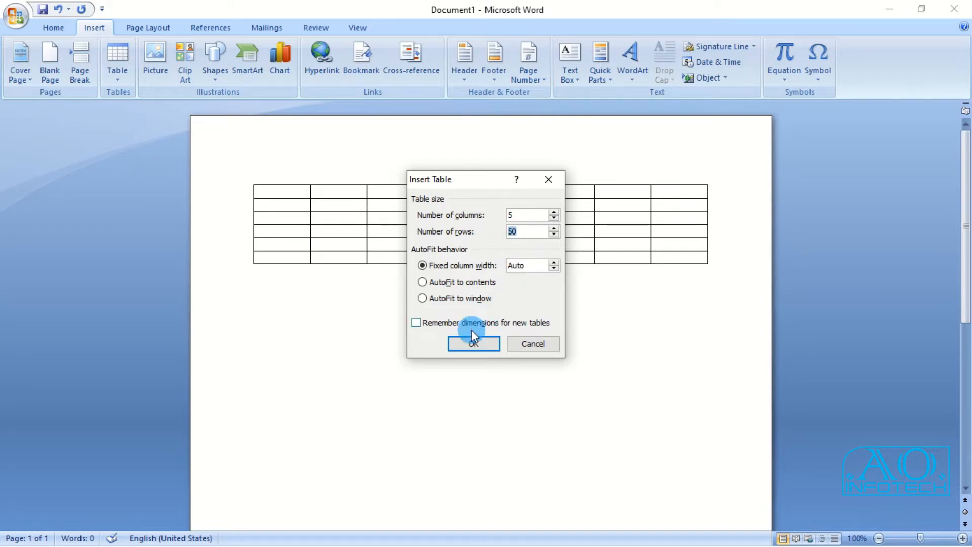
{"action": "left_click", "coordinate": [474, 344]}
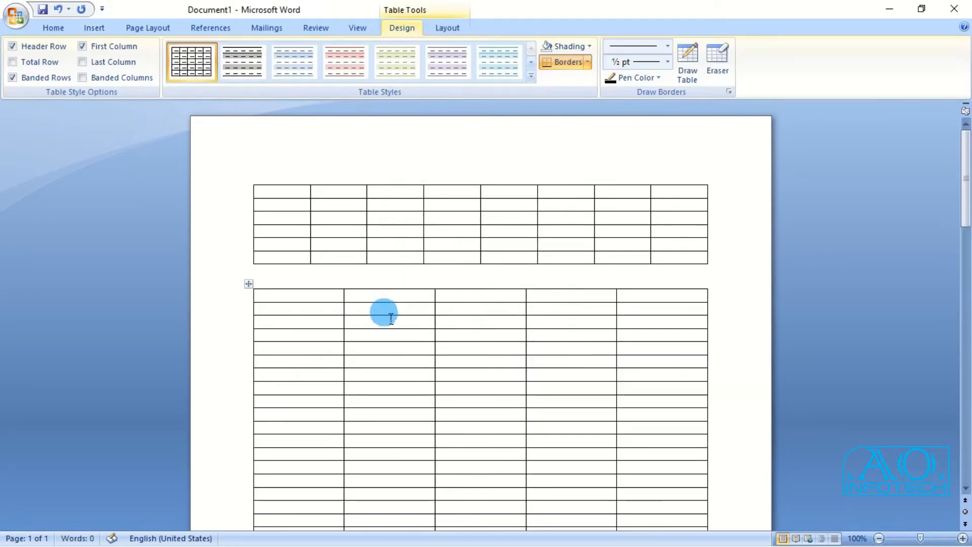
{"action": "scroll", "coordinate": [354, 385], "scroll_direction": "down", "scroll_amount": 15}
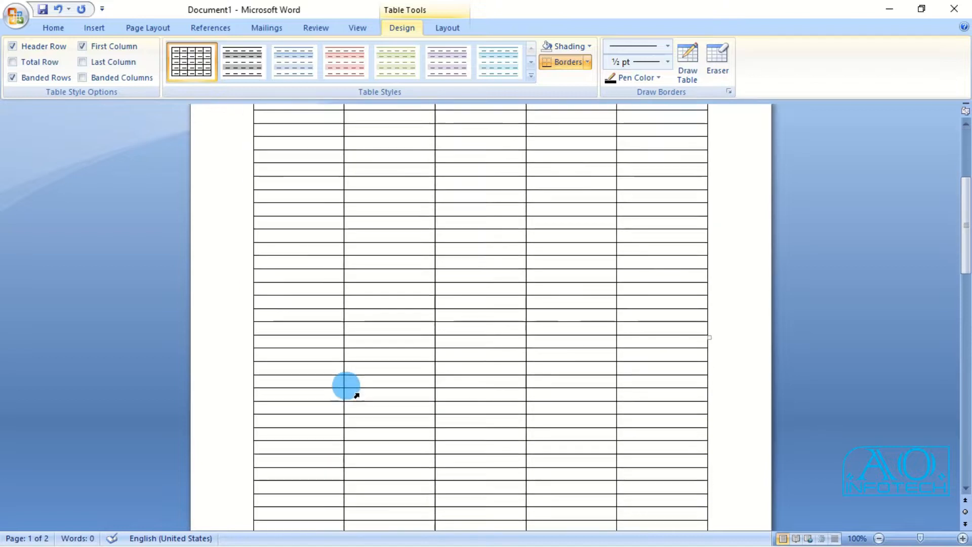
{"action": "scroll", "coordinate": [358, 379], "scroll_direction": "up", "scroll_amount": 10}
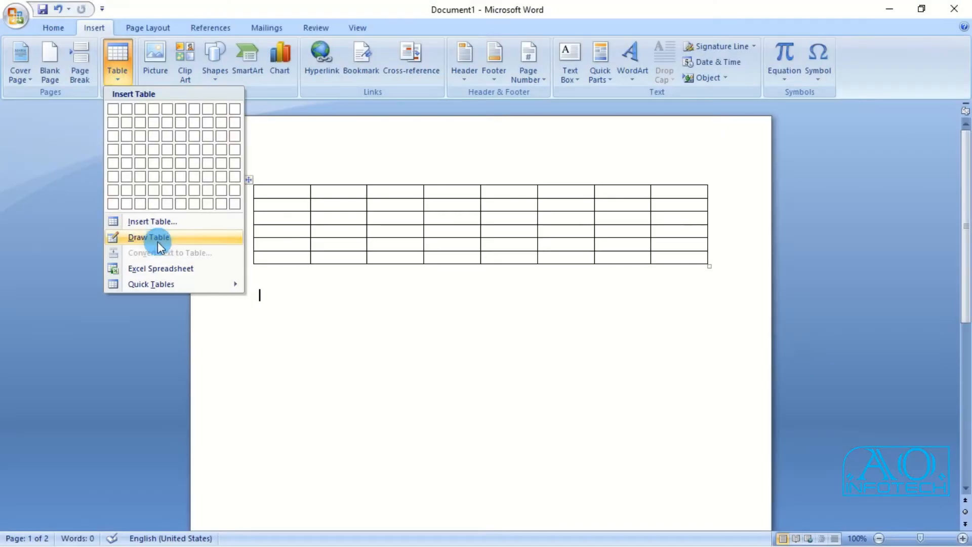
Step: Hand-draw a table below the existing one, divided into two rows and five columns, with a narrow cell overlapping its lower border
{"action": "left_click", "coordinate": [157, 239]}
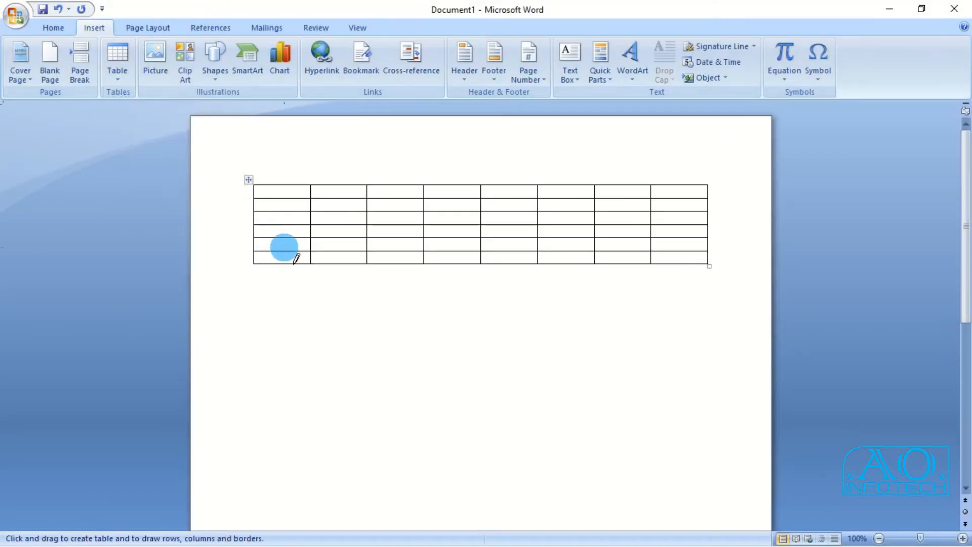
{"action": "left_click_drag", "start_coordinate": [272, 293], "coordinate": [480, 371]}
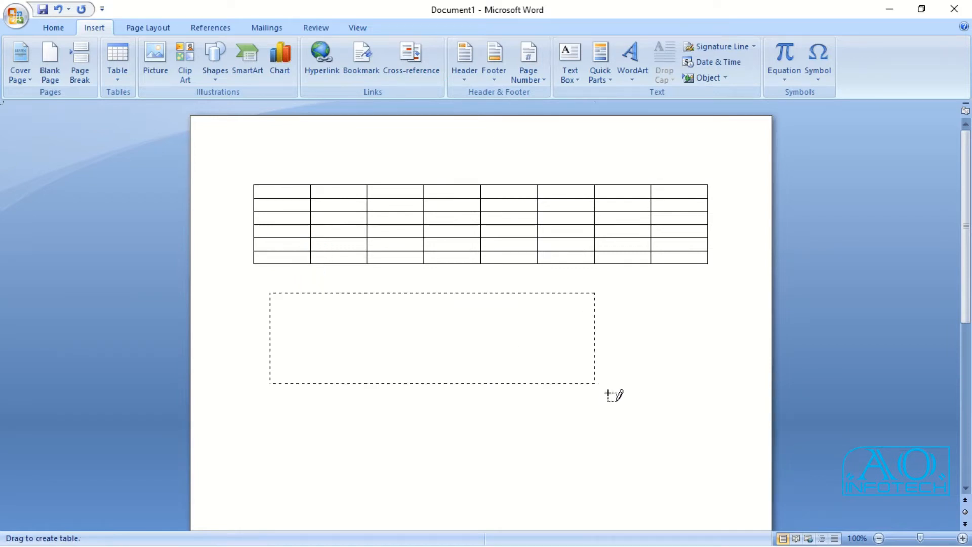
{"action": "left_click_drag", "start_coordinate": [608, 394], "coordinate": [643, 385]}
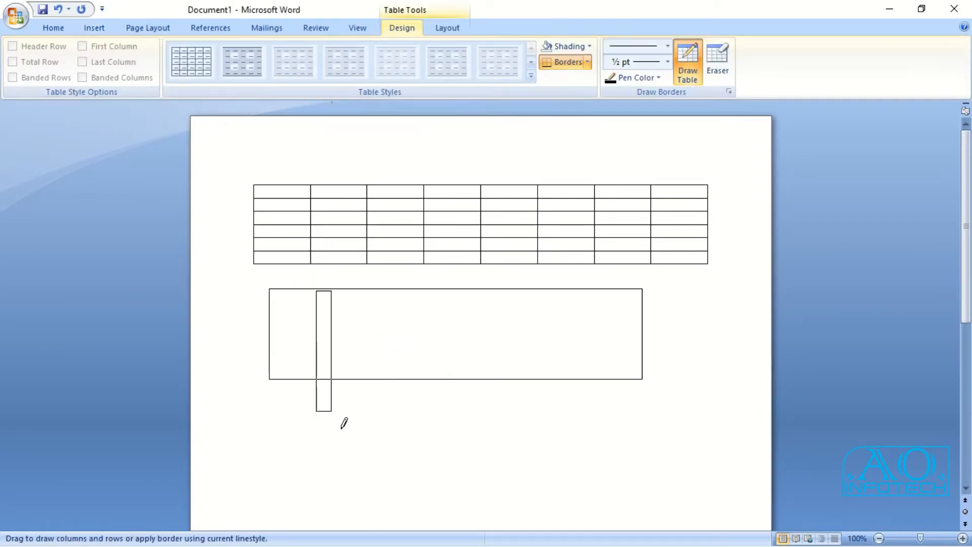
{"action": "left_click_drag", "start_coordinate": [332, 411], "coordinate": [332, 411]}
{"action": "left_click_drag", "start_coordinate": [357, 292], "coordinate": [376, 406]}
{"action": "mouse_move", "coordinate": [503, 291]}
{"action": "left_mouse_down"}
{"action": "mouse_move", "coordinate": [531, 407]}
{"action": "mouse_move", "coordinate": [530, 371]}
{"action": "mouse_move", "coordinate": [527, 403]}
{"action": "left_mouse_up"}
{"action": "left_click_drag", "start_coordinate": [577, 291], "coordinate": [577, 402]}
Step: Draw a small separate one-cell table underneath and cross its cell with two diagonal lines
{"action": "left_click_drag", "start_coordinate": [359, 317], "coordinate": [456, 375]}
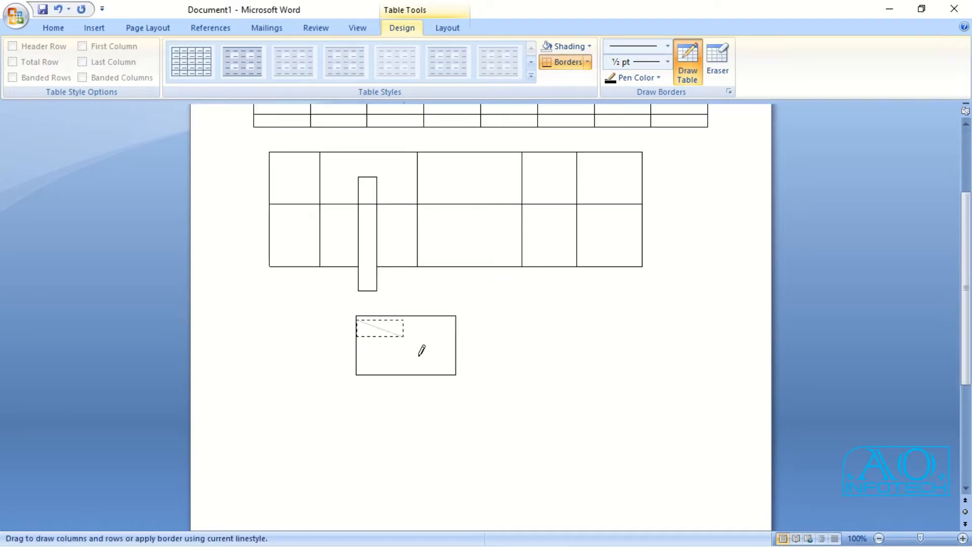
{"action": "left_click_drag", "start_coordinate": [456, 317], "coordinate": [357, 374]}
{"action": "left_click", "coordinate": [524, 358]}
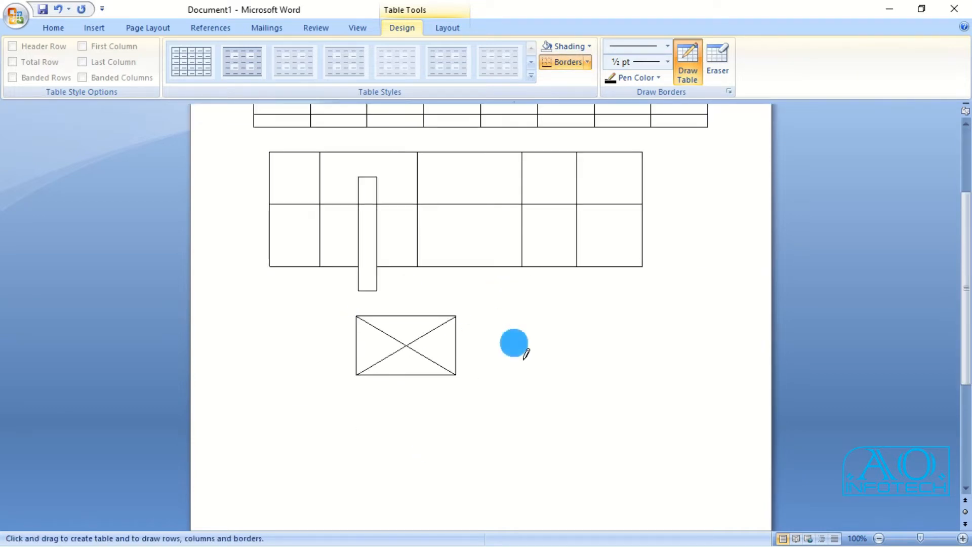
{"action": "scroll", "coordinate": [526, 355], "scroll_direction": "up", "scroll_amount": 3}
{"action": "left_click", "coordinate": [511, 415]}
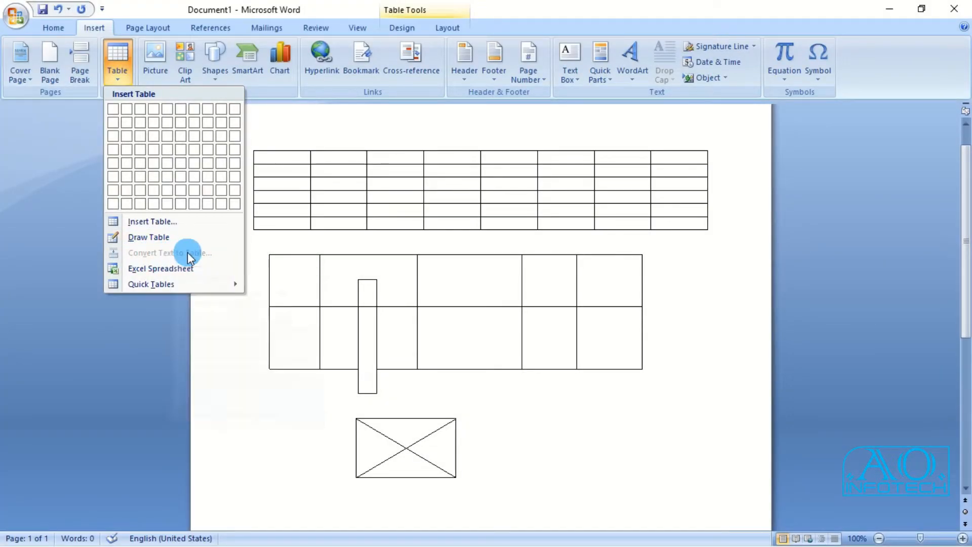
Step: Delete all tables from the document and generate sample paragraphs with =rand()
{"action": "left_click", "coordinate": [315, 266]}
{"action": "key", "text": "ctrl+a"}
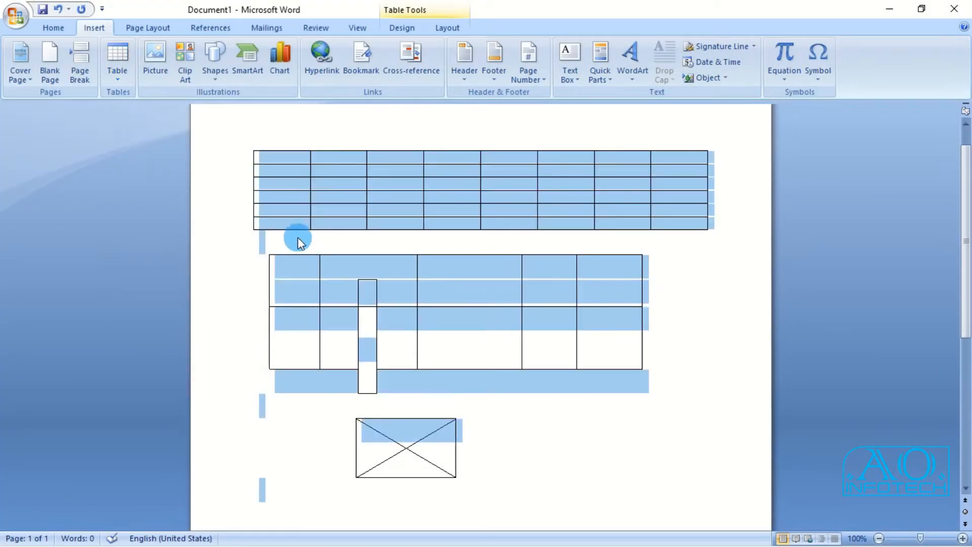
{"action": "key", "text": "Delete"}
{"action": "type", "text": "=rand()"}
{"action": "key", "text": "Return"}
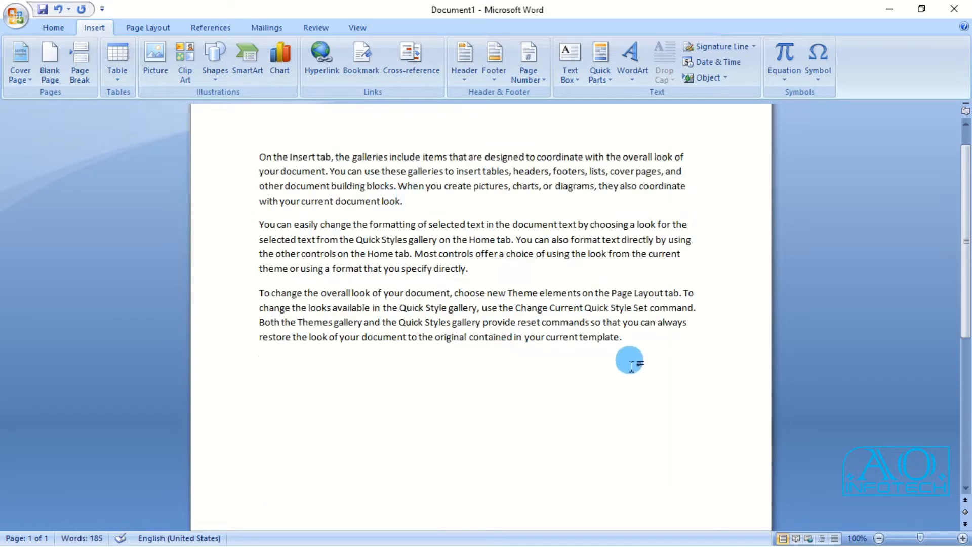
Step: Convert all the sample paragraphs into a 4-column table, separating the text at paragraphs, and undo the conversion
{"action": "left_click_drag", "start_coordinate": [631, 363], "coordinate": [210, 121]}
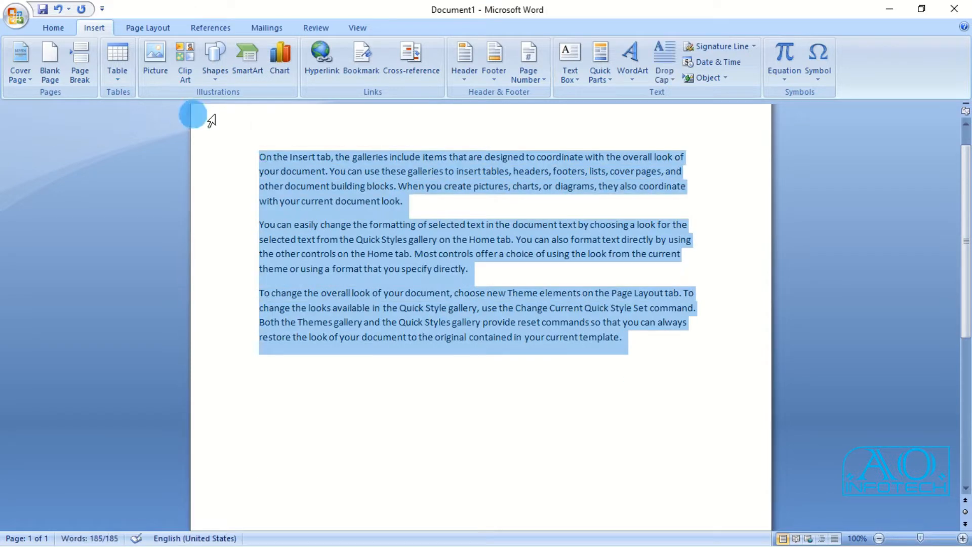
{"action": "left_click", "coordinate": [115, 74]}
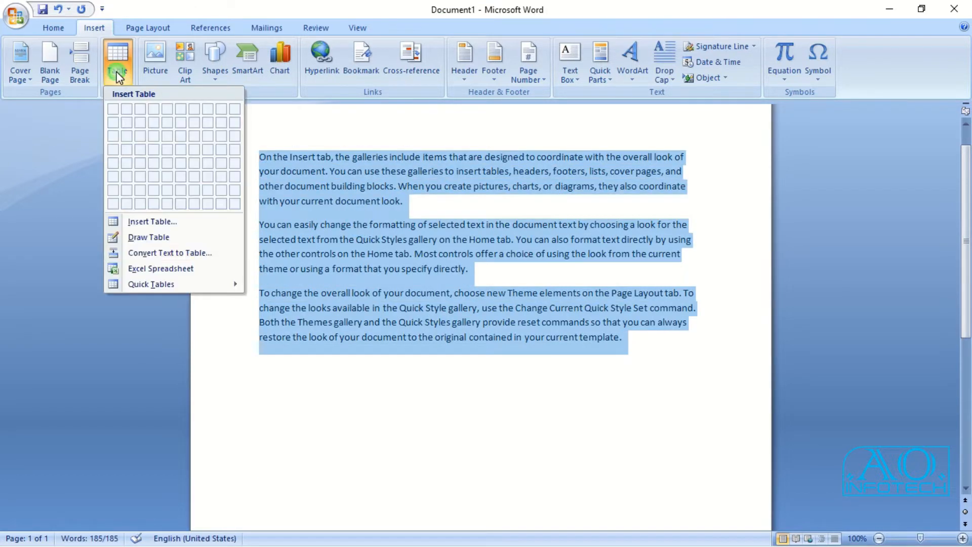
{"action": "left_click", "coordinate": [171, 255]}
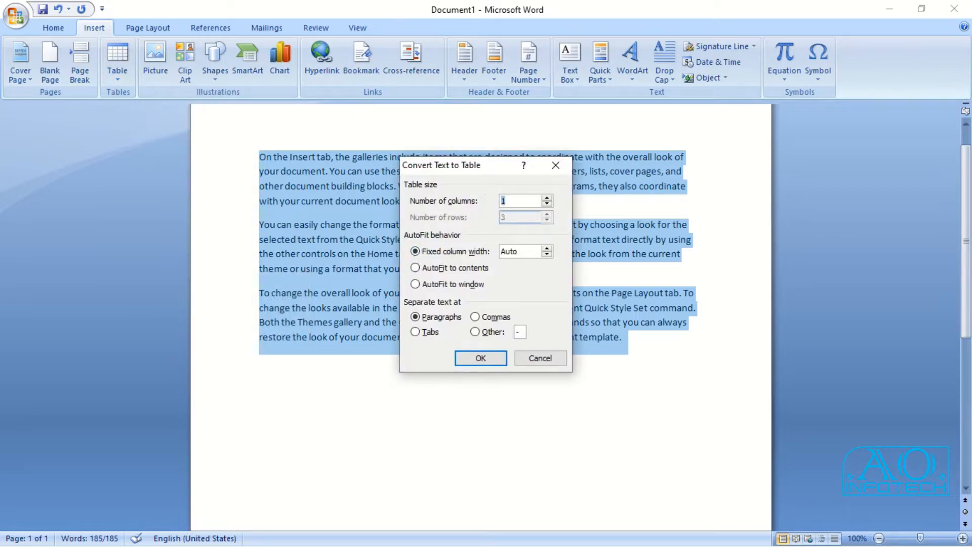
{"action": "type", "text": "4"}
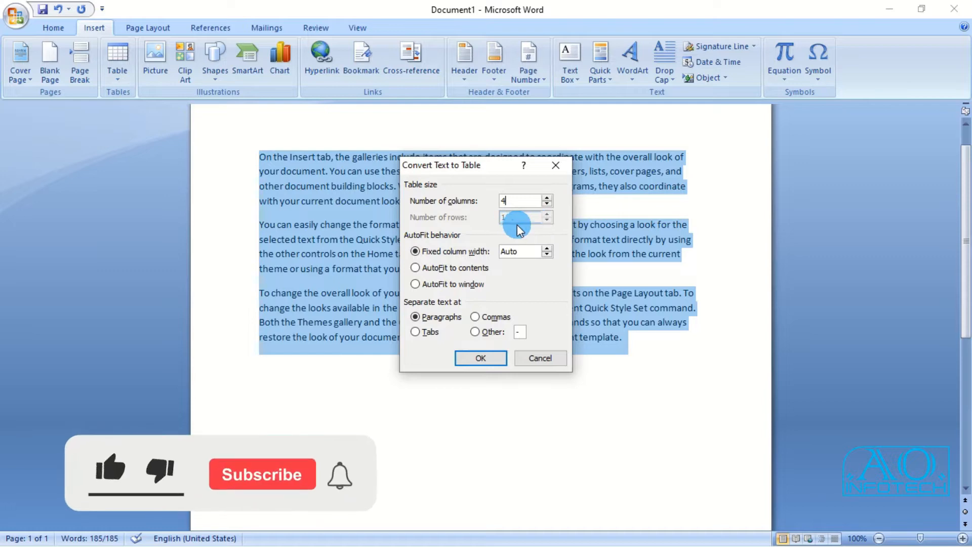
{"action": "left_click", "coordinate": [490, 362]}
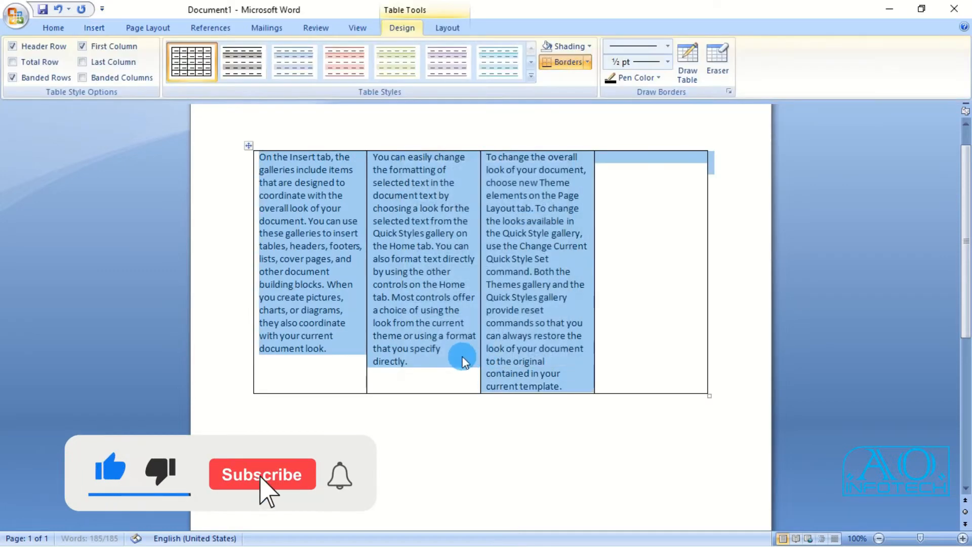
{"action": "left_click", "coordinate": [627, 206]}
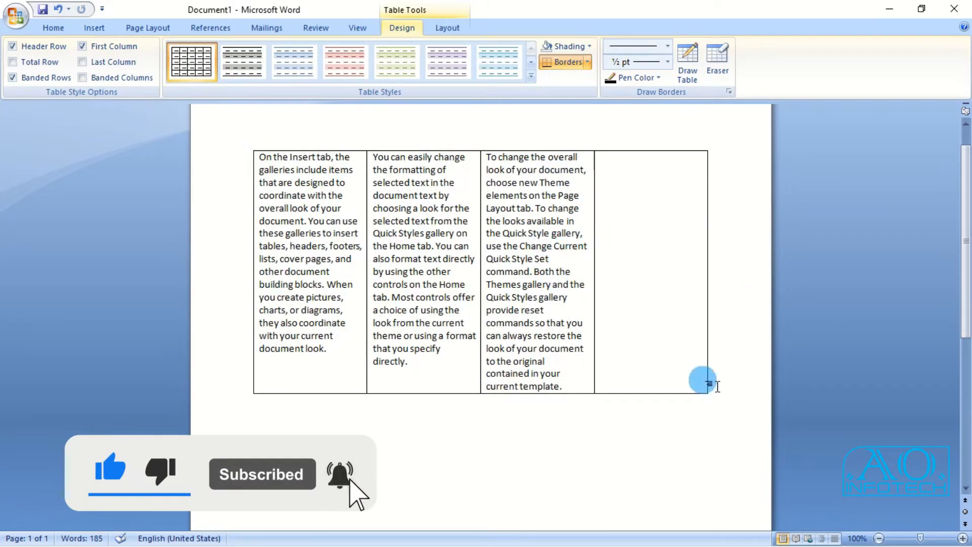
{"action": "key", "text": "ctrl+z"}
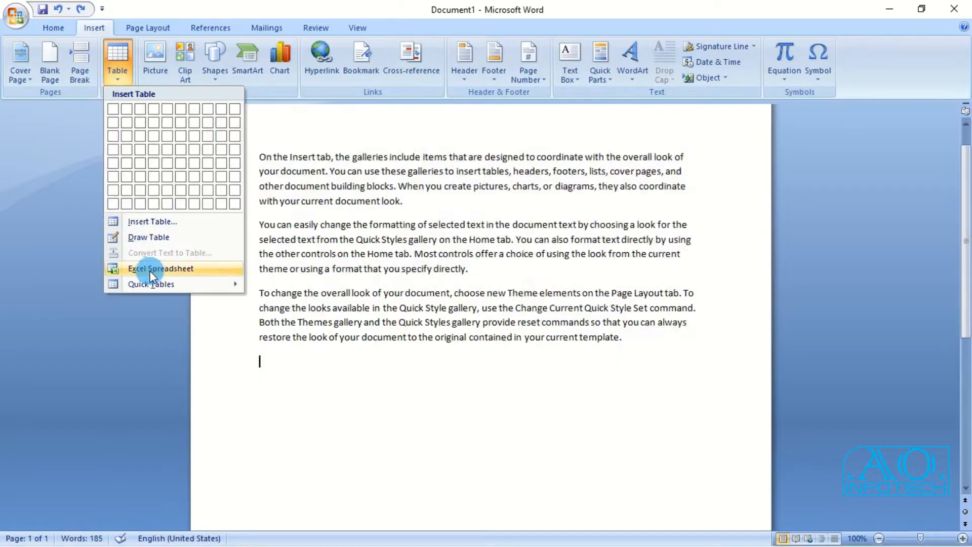
Step: Insert an embedded Excel spreadsheet below the sample paragraphs
{"action": "scroll", "coordinate": [147, 268], "scroll_direction": "down", "scroll_amount": 3}
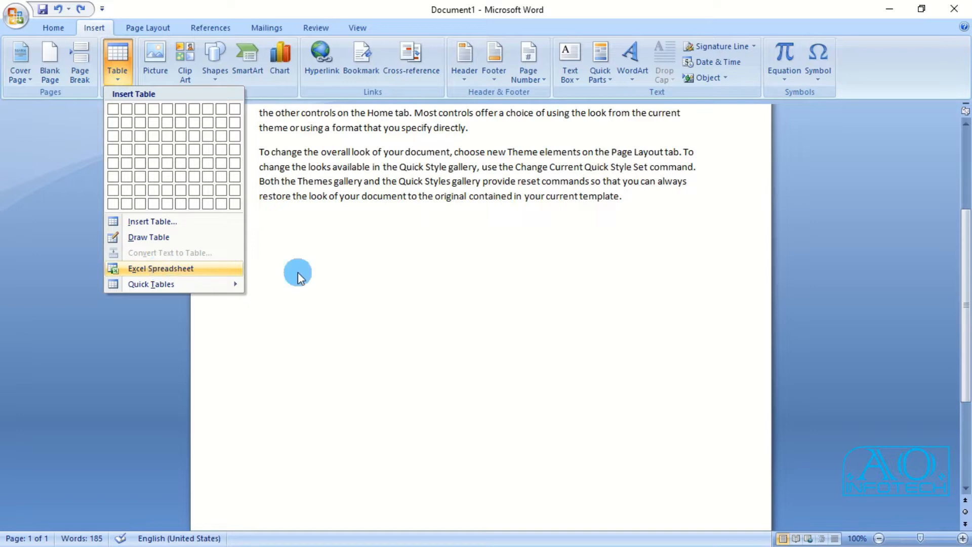
{"action": "left_click", "coordinate": [157, 269]}
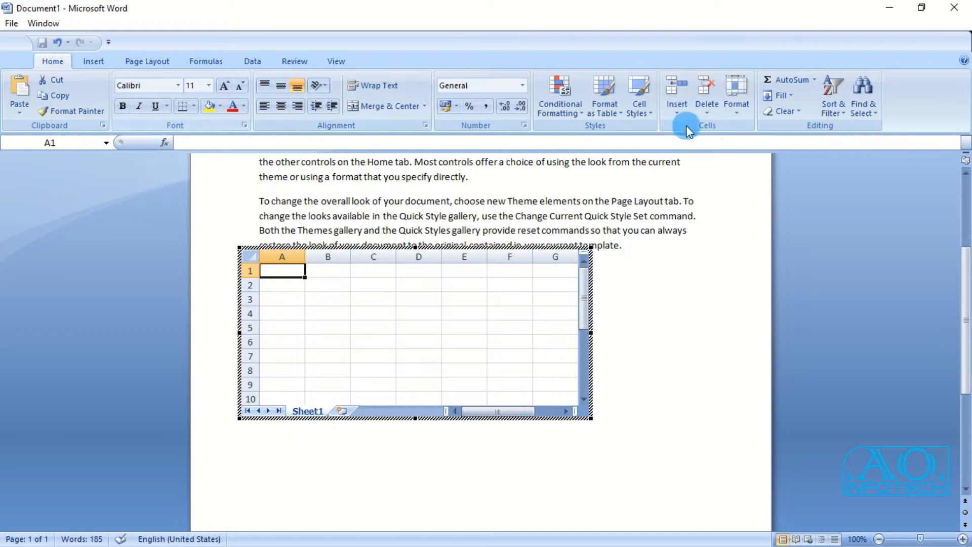
Step: Examine the Insert, Page Layout, Formulas, Data, Review and View commands available for the embedded spreadsheet
{"action": "left_click", "coordinate": [99, 60]}
{"action": "left_click", "coordinate": [139, 57]}
{"action": "left_click", "coordinate": [205, 60]}
{"action": "left_click", "coordinate": [252, 60]}
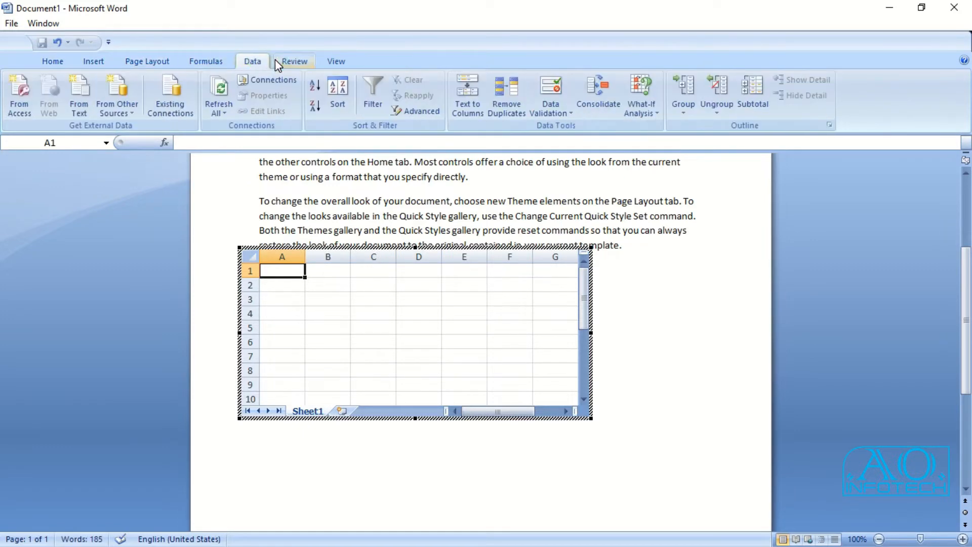
{"action": "left_click", "coordinate": [303, 62]}
{"action": "left_click", "coordinate": [335, 61]}
{"action": "left_click", "coordinate": [63, 60]}
{"action": "left_click", "coordinate": [253, 64]}
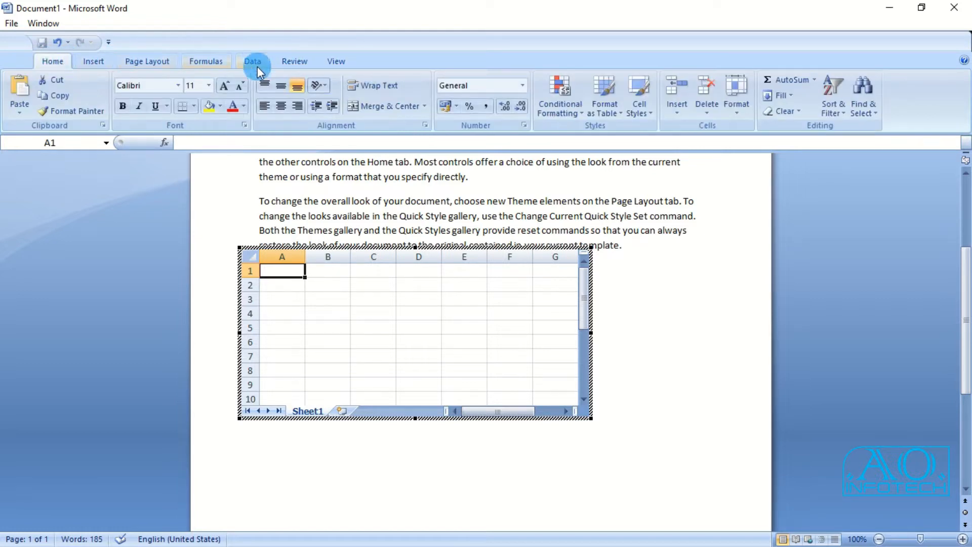
Step: Enter jshfjd, hj, hj and hjhjh in A1:D1 and gfd, gfdg and fgd in A2:A4, and return to the document
{"action": "left_click", "coordinate": [282, 270]}
{"action": "type", "text": "jshfjd\thj\thj\thjhjh gfd gfdg fgd"}
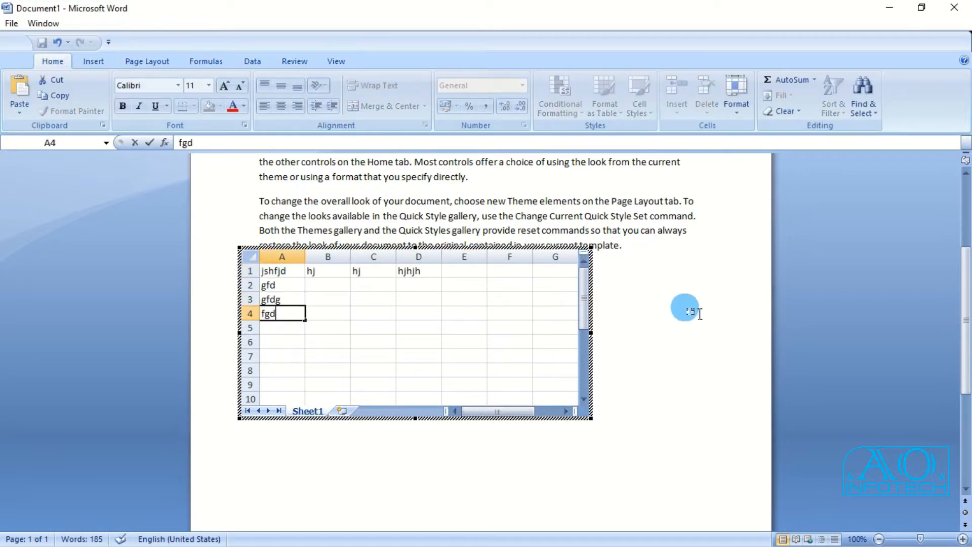
{"action": "left_click", "coordinate": [729, 295]}
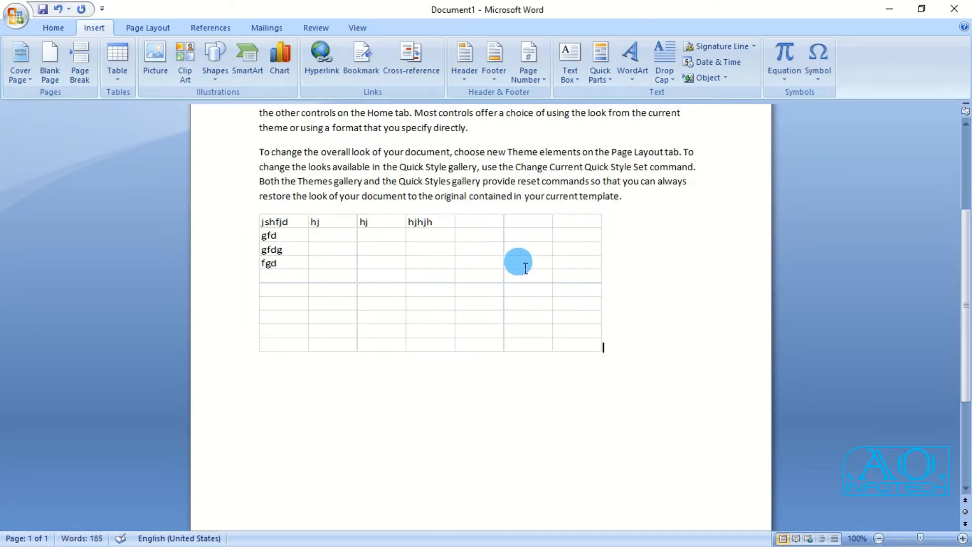
Step: Reopen the embedded spreadsheet, enter terte in B4 and erter in C4, and delete the spreadsheet from the document
{"action": "double_click", "coordinate": [382, 265]}
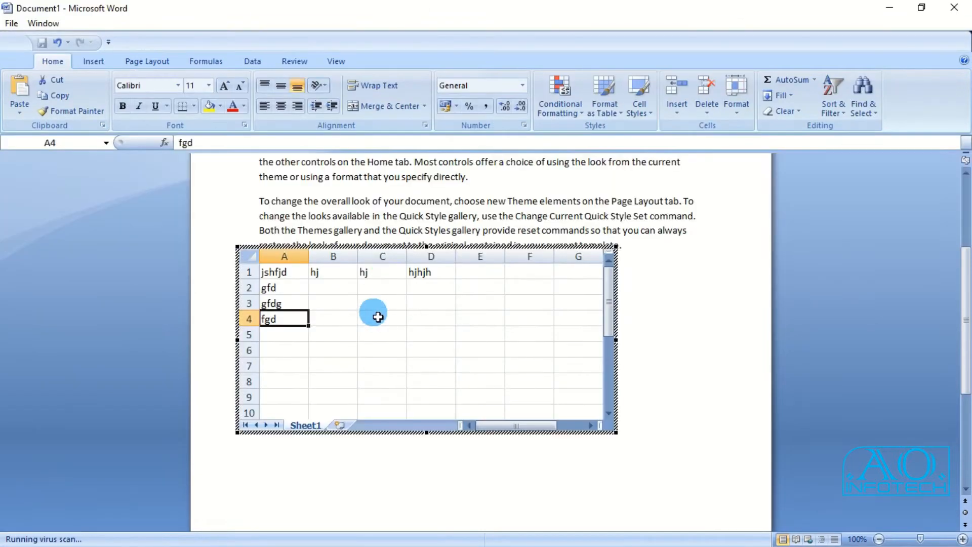
{"action": "left_click", "coordinate": [322, 320]}
{"action": "type", "text": "terte"}
{"action": "left_click", "coordinate": [398, 319]}
{"action": "type", "text": "erter"}
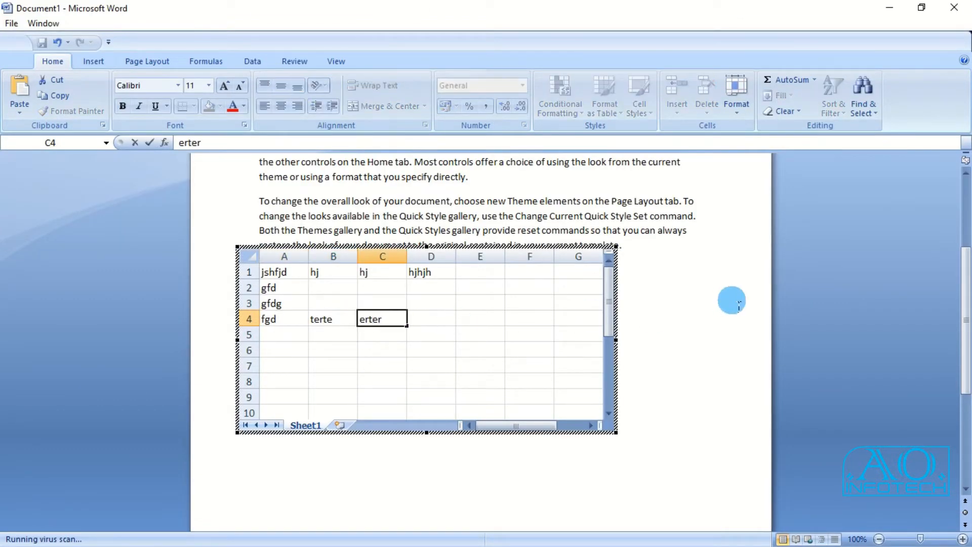
{"action": "left_click", "coordinate": [734, 299]}
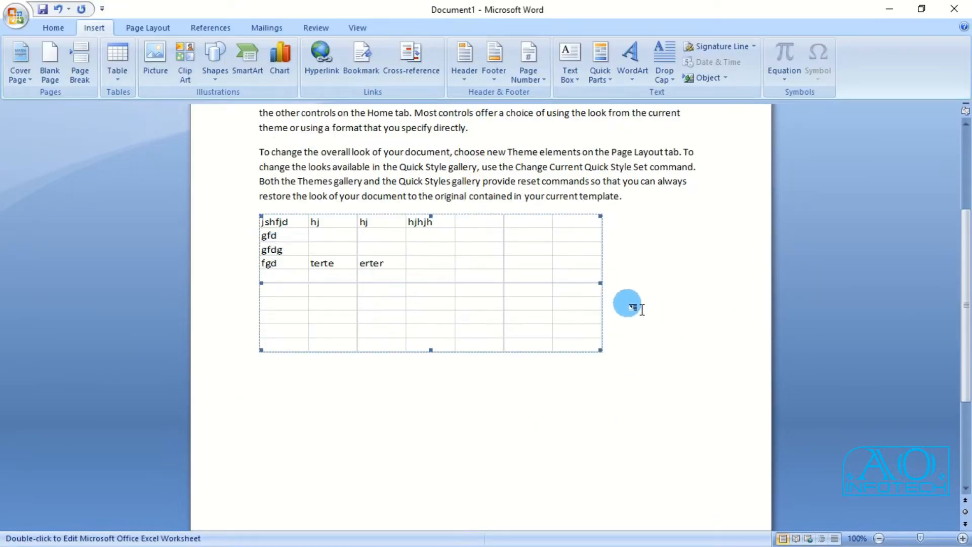
{"action": "key", "text": "Delete"}
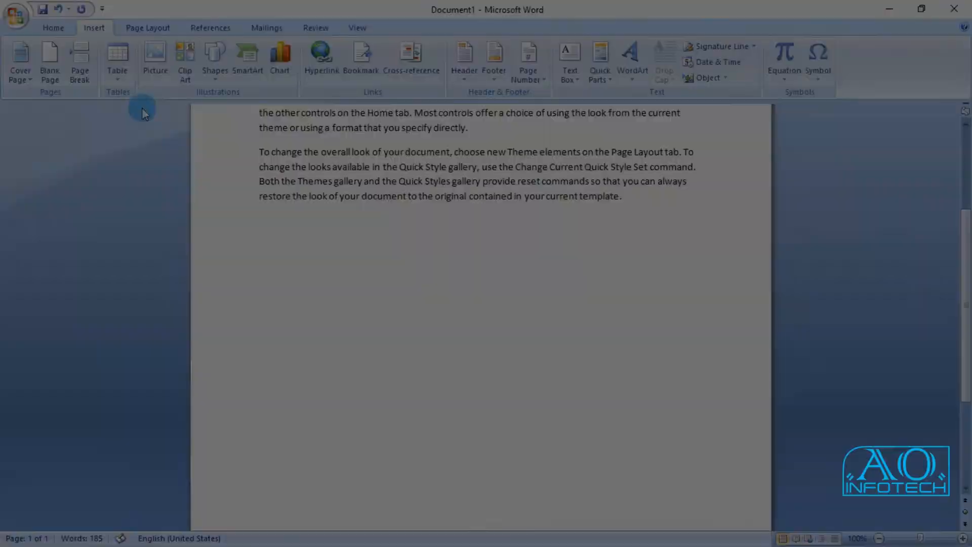
Step: Insert the built-in quick table of local college enrollment below the sample paragraphs
{"action": "left_click", "coordinate": [117, 61]}
{"action": "mouse_move", "coordinate": [145, 283]}
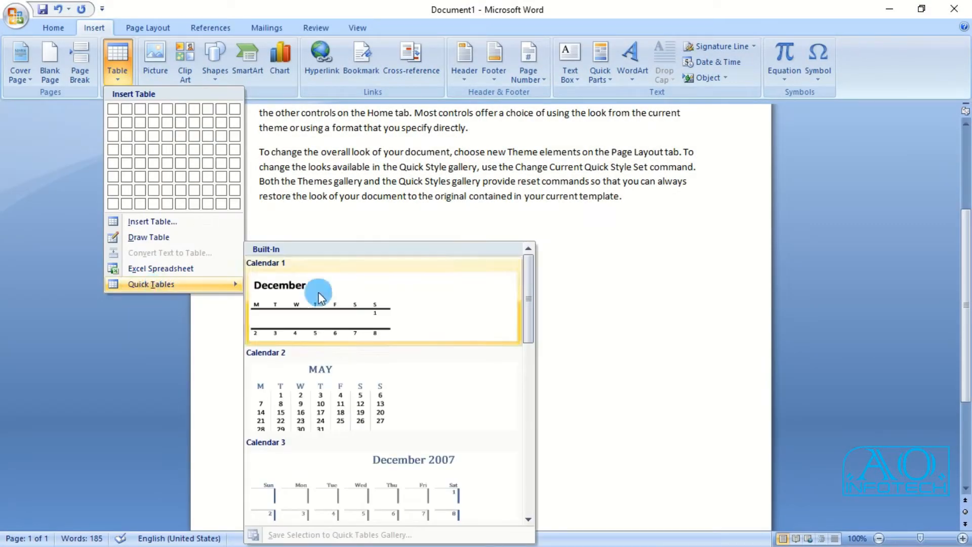
{"action": "scroll", "coordinate": [335, 379], "scroll_direction": "down", "scroll_amount": 5}
{"action": "left_click", "coordinate": [327, 380]}
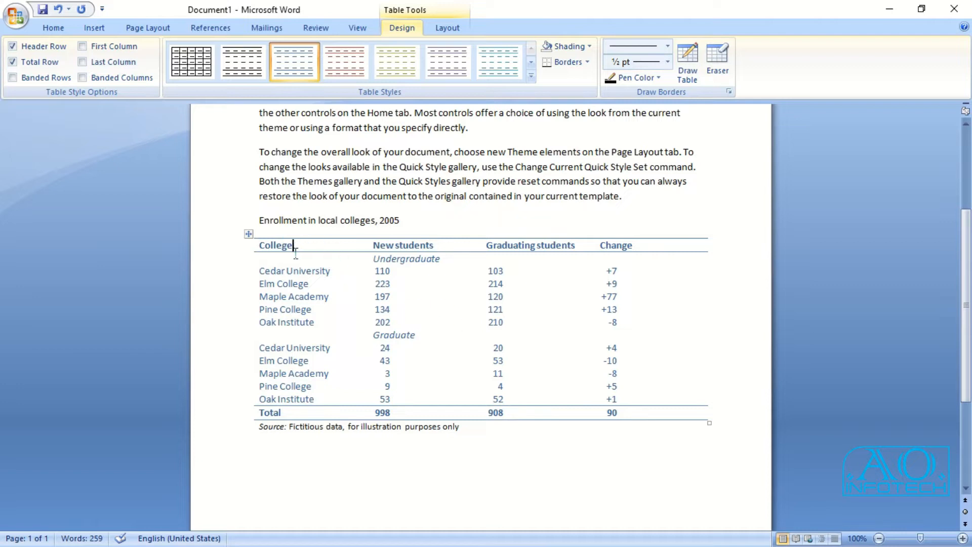
Step: Replace the quick table's column headings with Name, Subject 1, Subject 2 and Subject 3, placing Name on a new line in its cell
{"action": "double_click", "coordinate": [278, 247]}
{"action": "key", "text": "Return"}
{"action": "type", "text": "MNAm"}
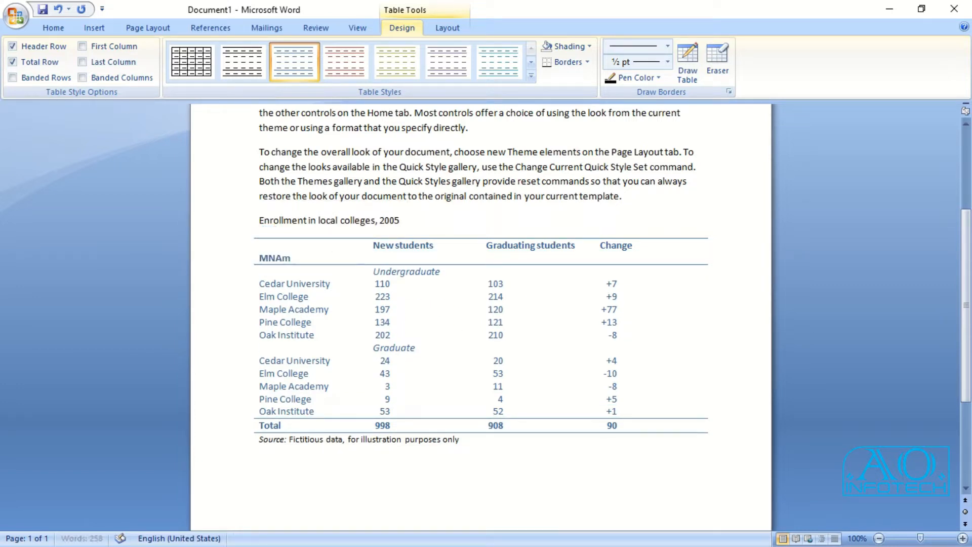
{"action": "key", "text": "BackSpace"}
{"action": "key", "text": "BackSpace"}
{"action": "key", "text": "BackSpace"}
{"action": "type", "text": "Name"}
{"action": "left_click_drag", "start_coordinate": [374, 244], "coordinate": [634, 249]}
{"action": "type", "text": "Subject 1 Subject 2 Subject 3"}
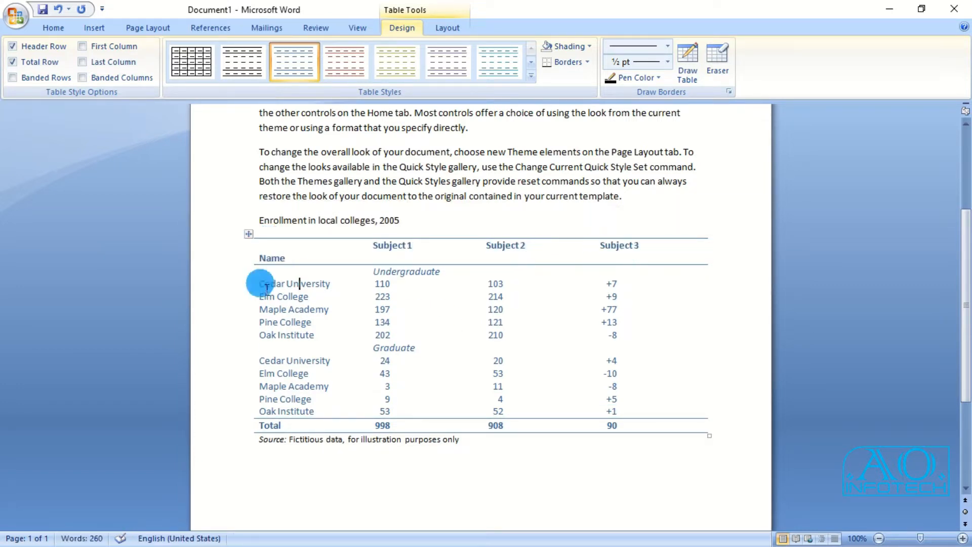
{"action": "left_click_drag", "start_coordinate": [332, 320], "coordinate": [269, 332]}
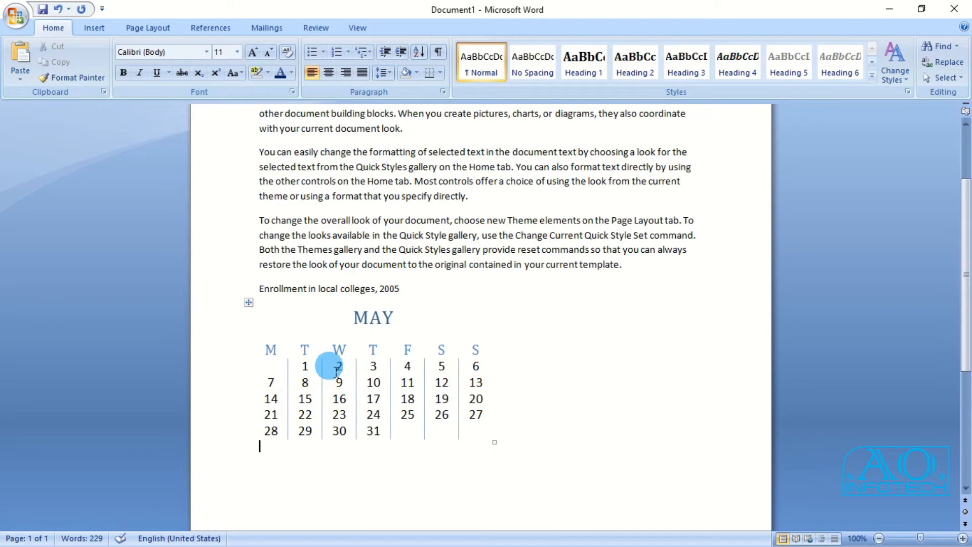
{"action": "double_click", "coordinate": [339, 366]}
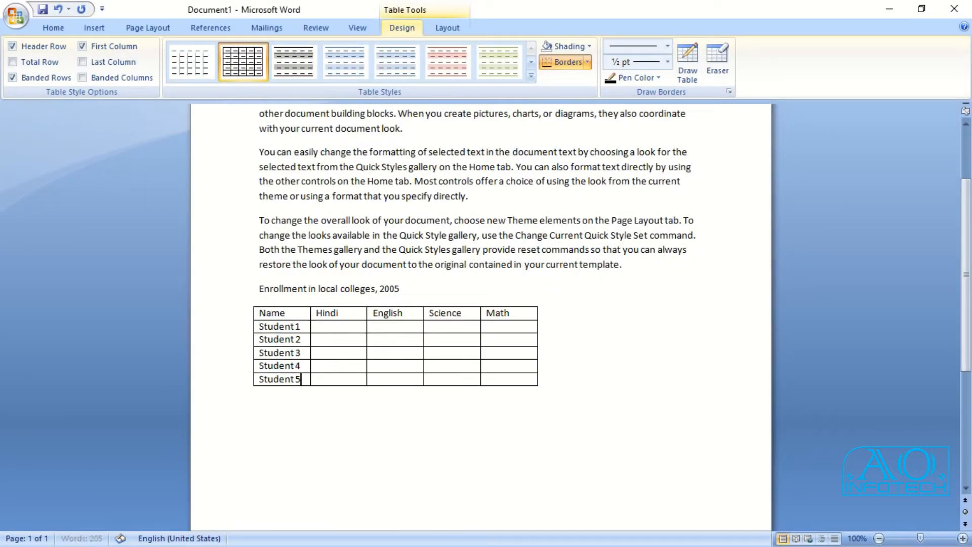
Step: Enter 70, 79 and 85 as Student 1's marks for Hindi, English and Science
{"action": "type", "text": "to"}
{"action": "key", "text": "ctrl+z"}
{"action": "left_click", "coordinate": [347, 331]}
{"action": "type", "text": "70"}
{"action": "key", "text": "Tab"}
{"action": "type", "text": "79"}
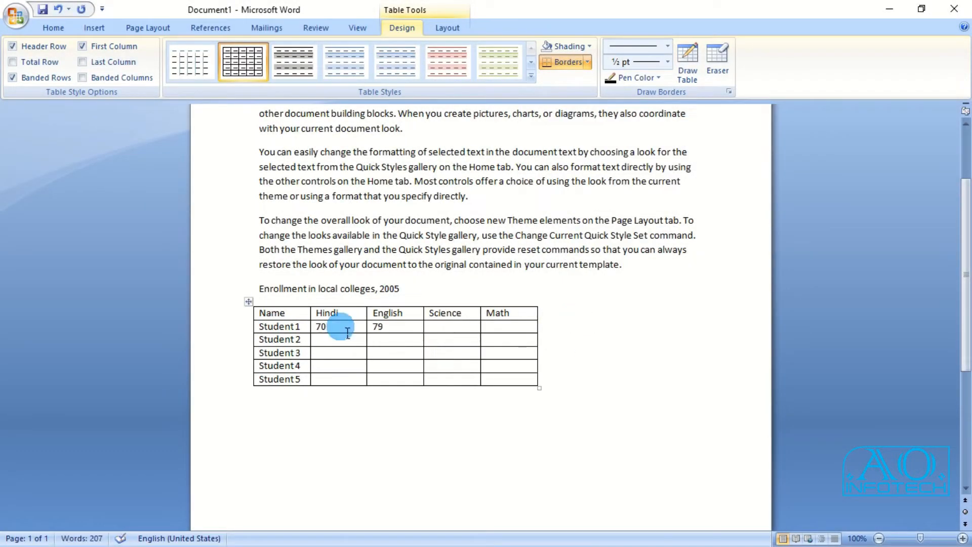
{"action": "key", "text": "Tab"}
{"action": "type", "text": "85"}
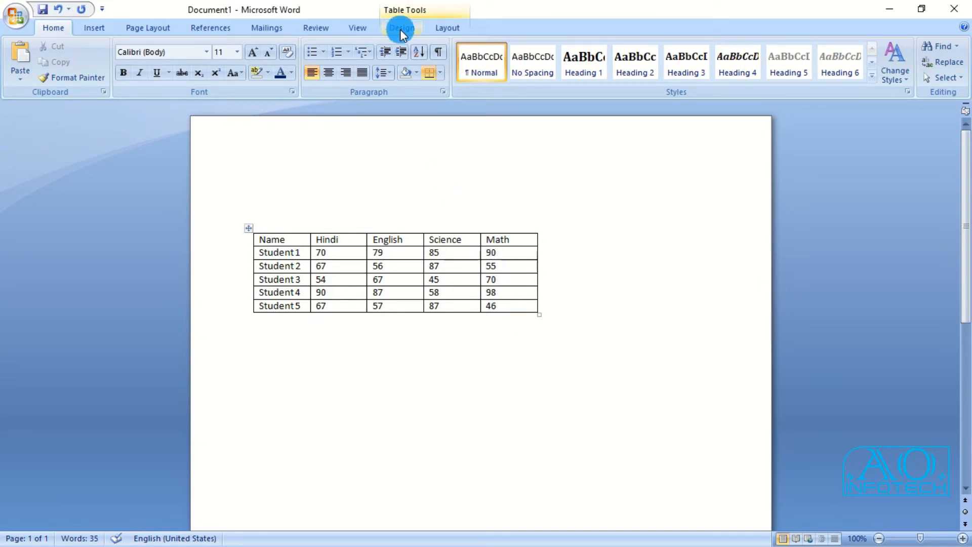
Step: Apply the built-in purple table style with a solid header row and first column, and enlarge the table in both width and height
{"action": "left_click", "coordinate": [408, 32]}
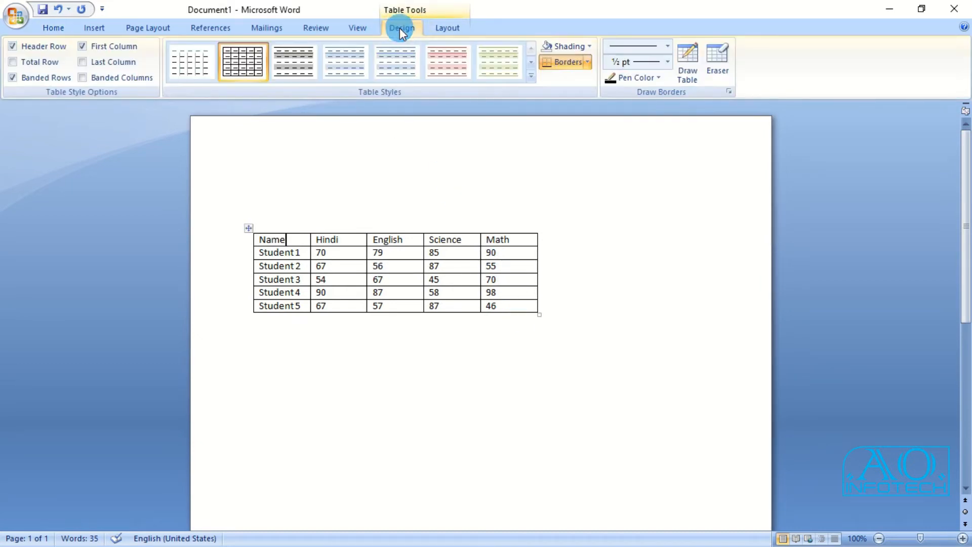
{"action": "left_click", "coordinate": [531, 76]}
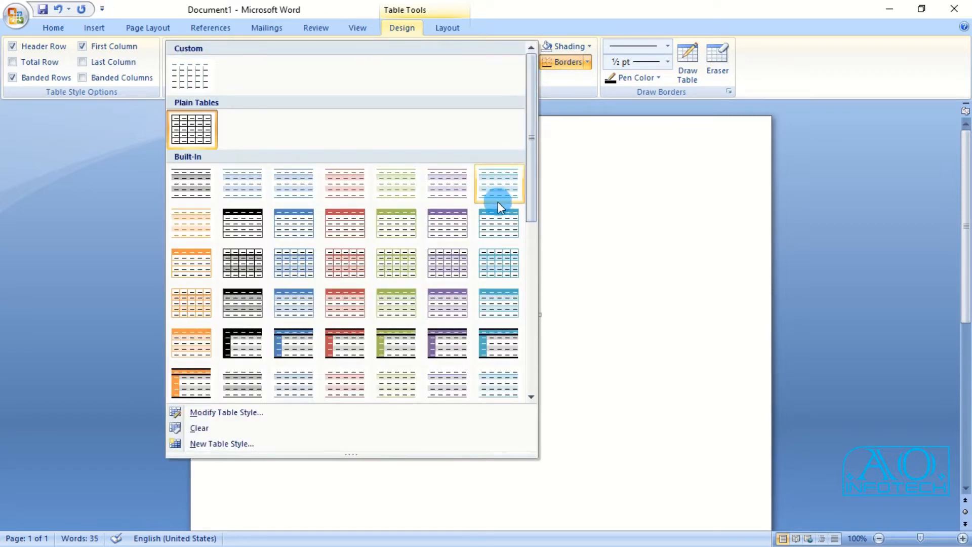
{"action": "left_click", "coordinate": [445, 342]}
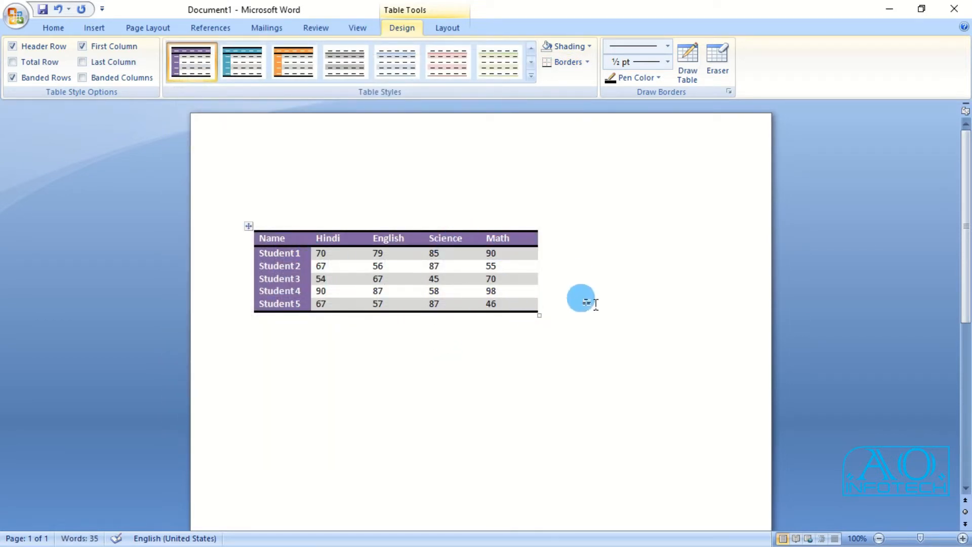
{"action": "left_click_drag", "start_coordinate": [540, 319], "coordinate": [562, 330]}
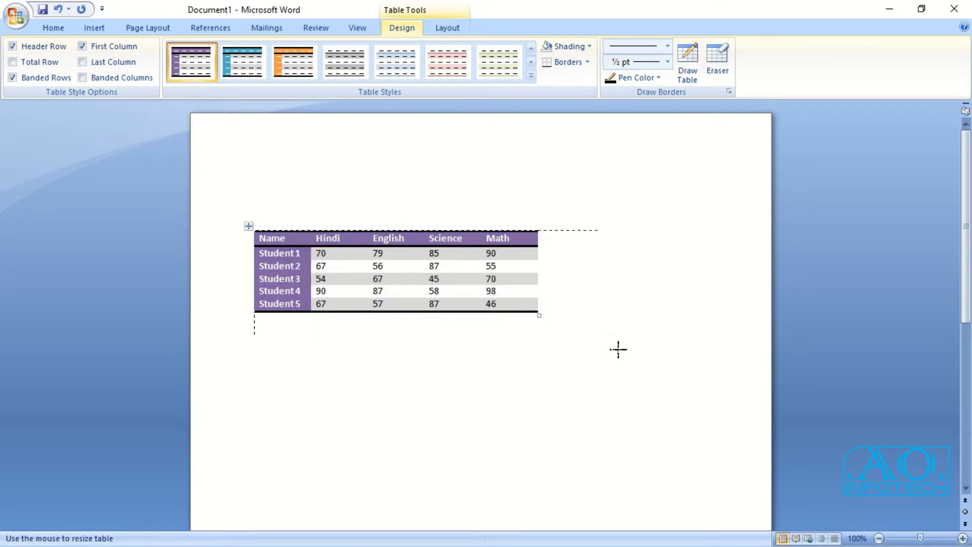
{"action": "left_click_drag", "start_coordinate": [709, 385], "coordinate": [582, 358]}
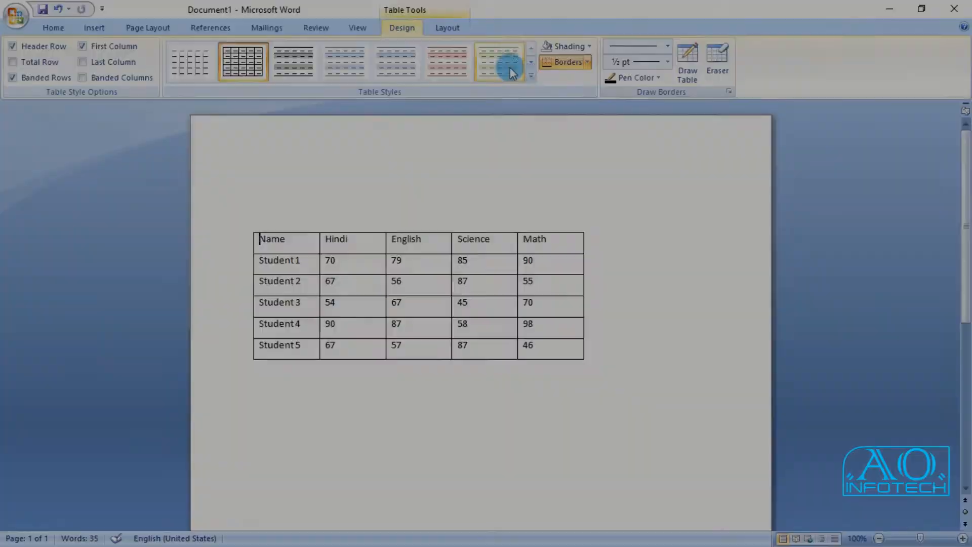
Step: Format the enlarged student marks table with the built-in purple style that has heavy black rules and grey row bands
{"action": "left_click", "coordinate": [13, 47]}
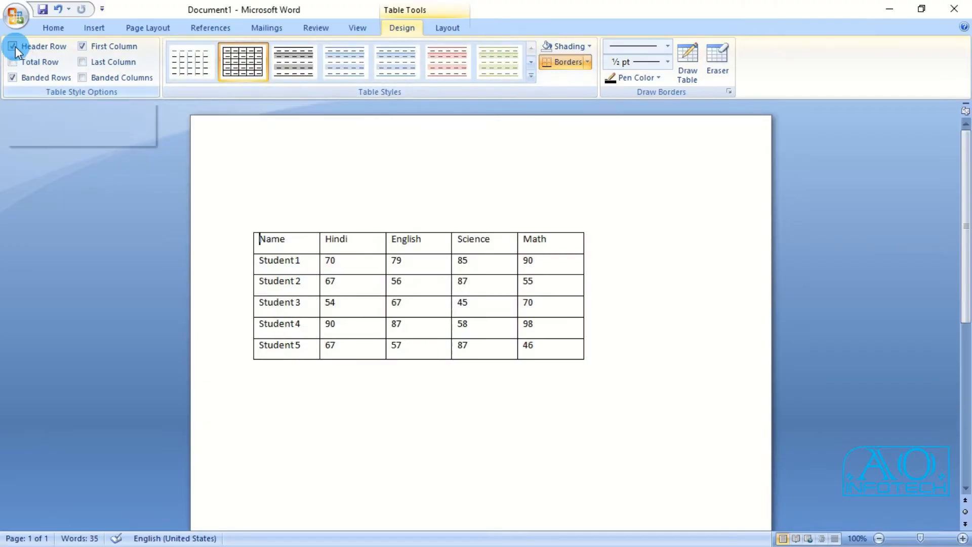
{"action": "left_click", "coordinate": [347, 206]}
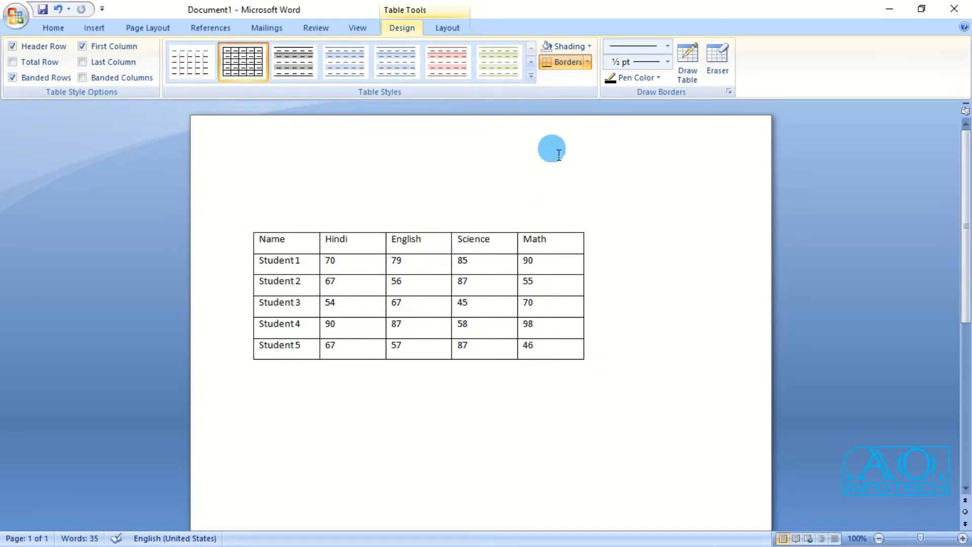
{"action": "left_click", "coordinate": [530, 75]}
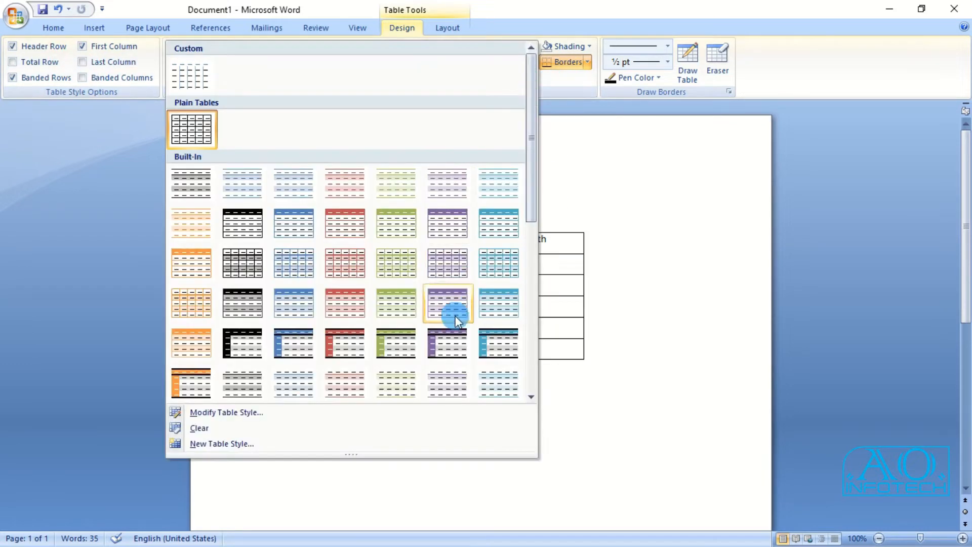
{"action": "left_click", "coordinate": [440, 343]}
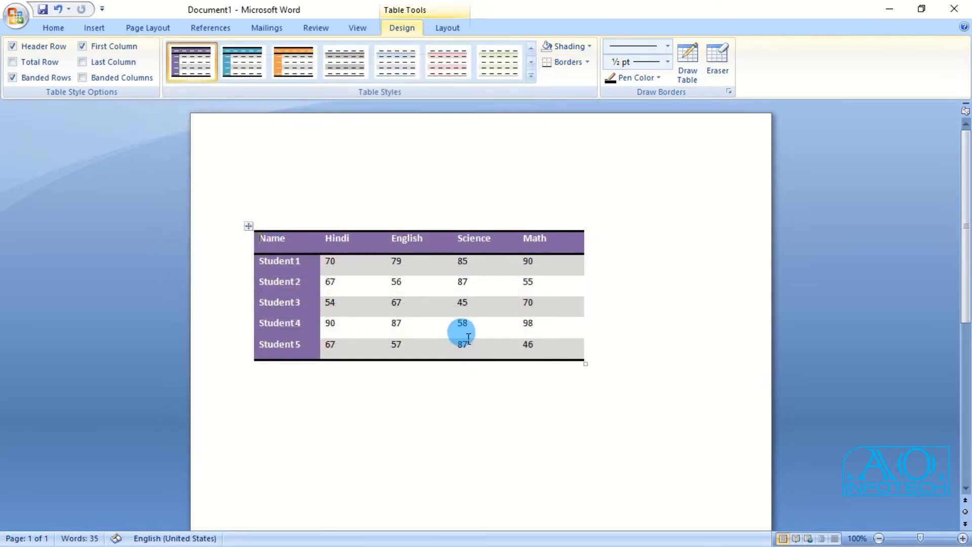
Step: Switch the table's Header Row formatting off and back on twice to compare the effect
{"action": "left_click", "coordinate": [12, 47]}
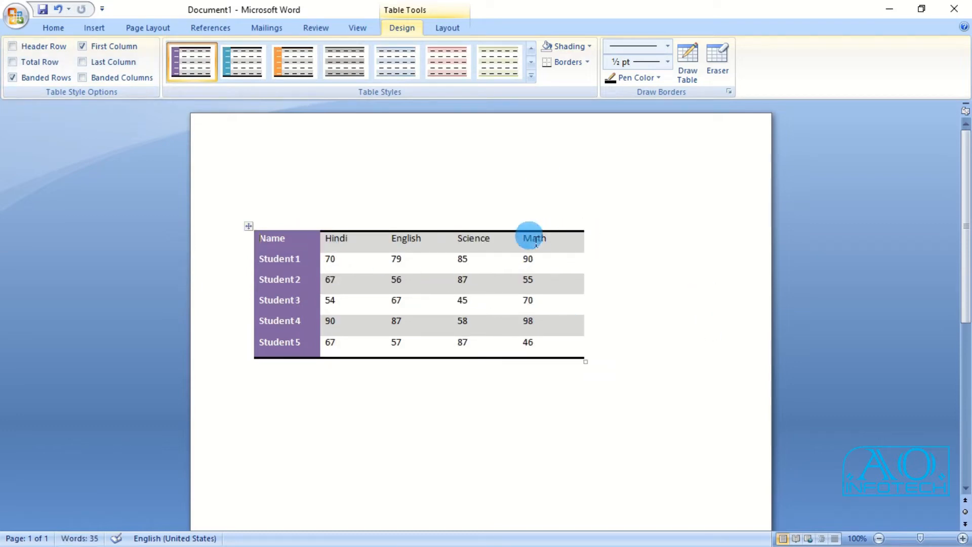
{"action": "key", "text": "ctrl+z"}
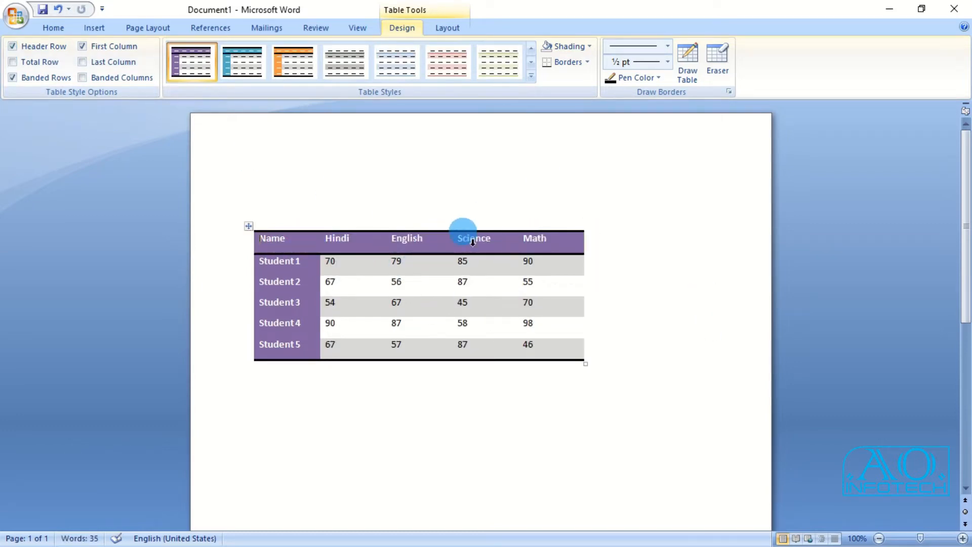
{"action": "left_click", "coordinate": [429, 261]}
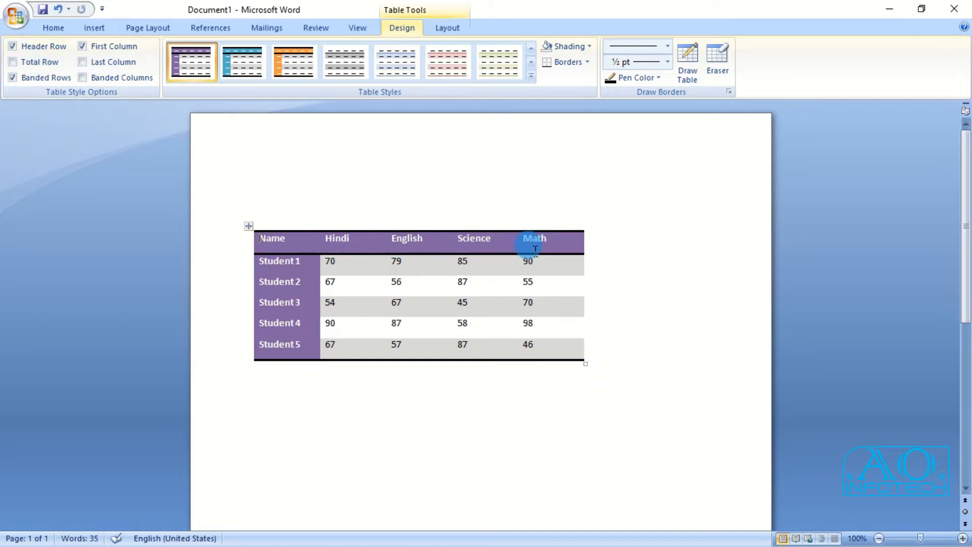
{"action": "left_click", "coordinate": [12, 47]}
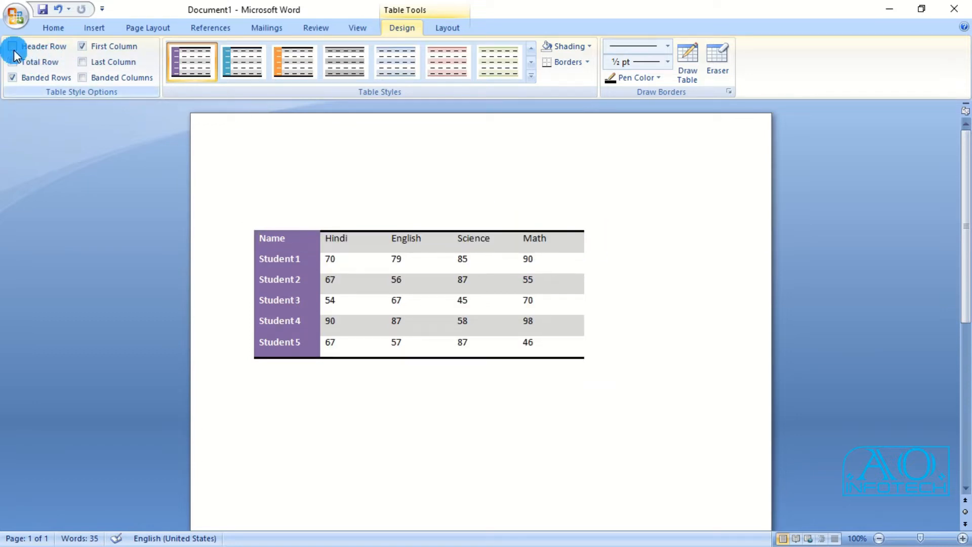
{"action": "left_click", "coordinate": [13, 47]}
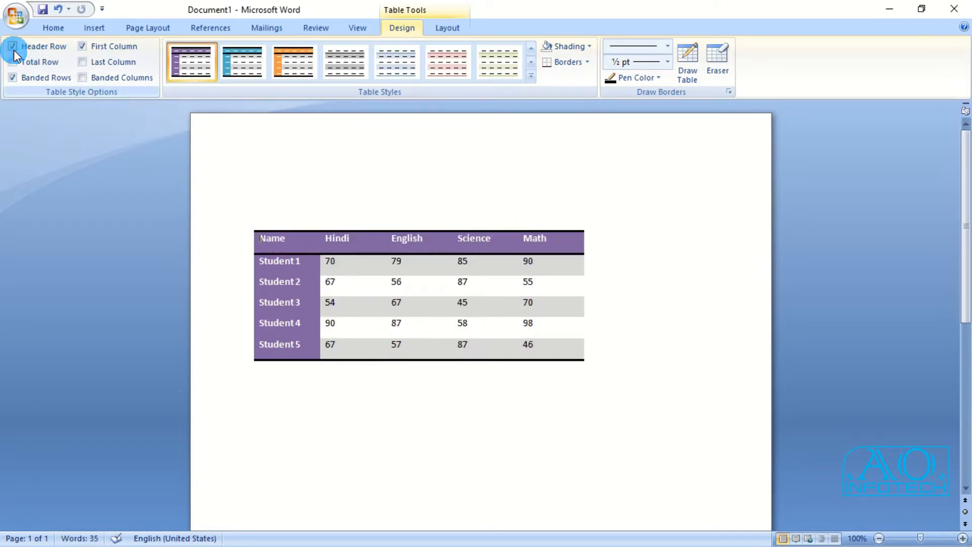
Step: Turn off the table's First Column formatting, and switch Last Column formatting on and off again
{"action": "left_click", "coordinate": [83, 47]}
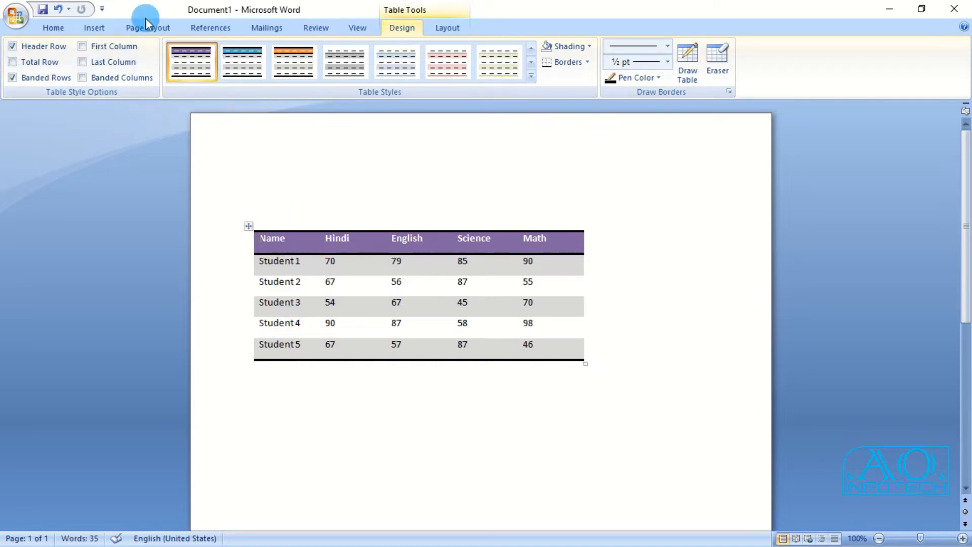
{"action": "left_click", "coordinate": [92, 46]}
{"action": "left_click", "coordinate": [90, 49]}
{"action": "left_click", "coordinate": [83, 63]}
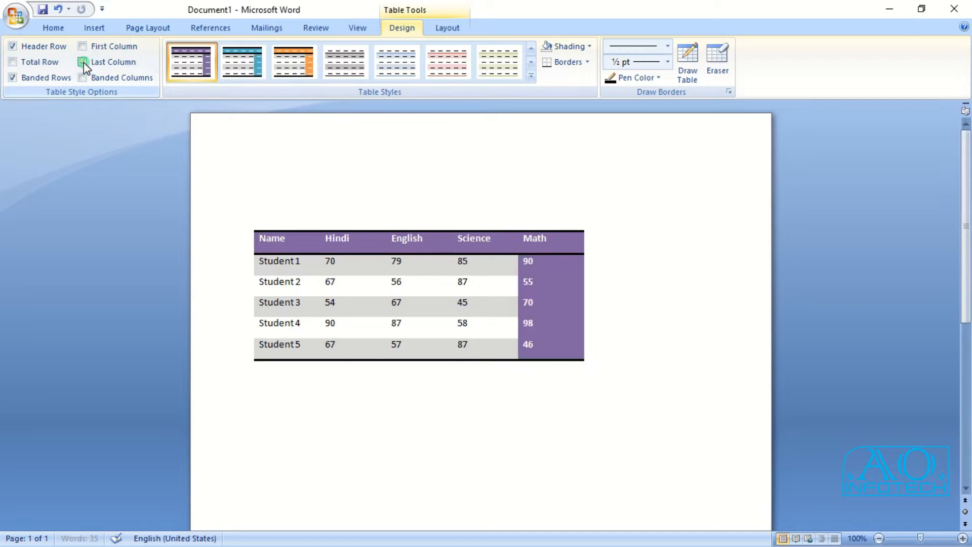
{"action": "left_click", "coordinate": [83, 62]}
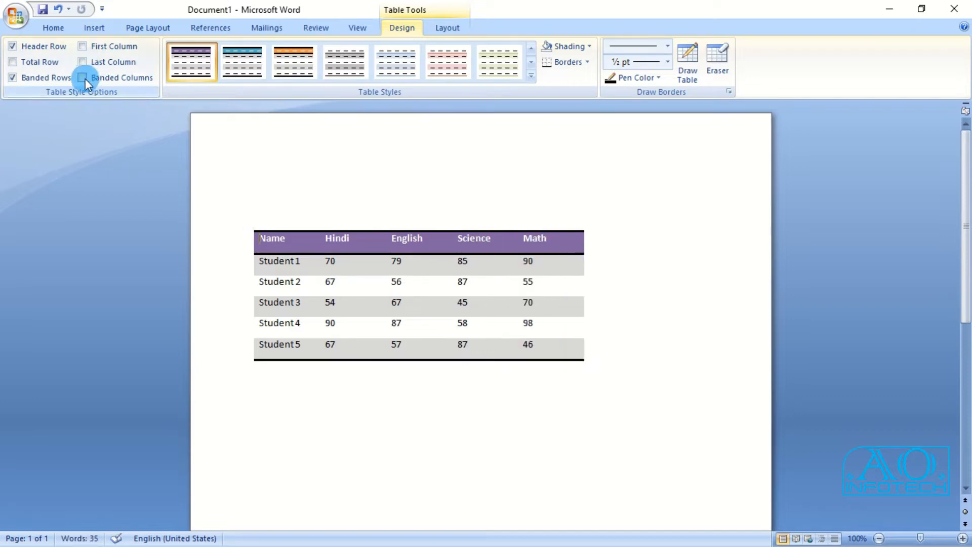
Step: Toggle Banded Rows to compare its effect, leave it off, and turn on Banded Columns for the table
{"action": "left_click", "coordinate": [412, 263]}
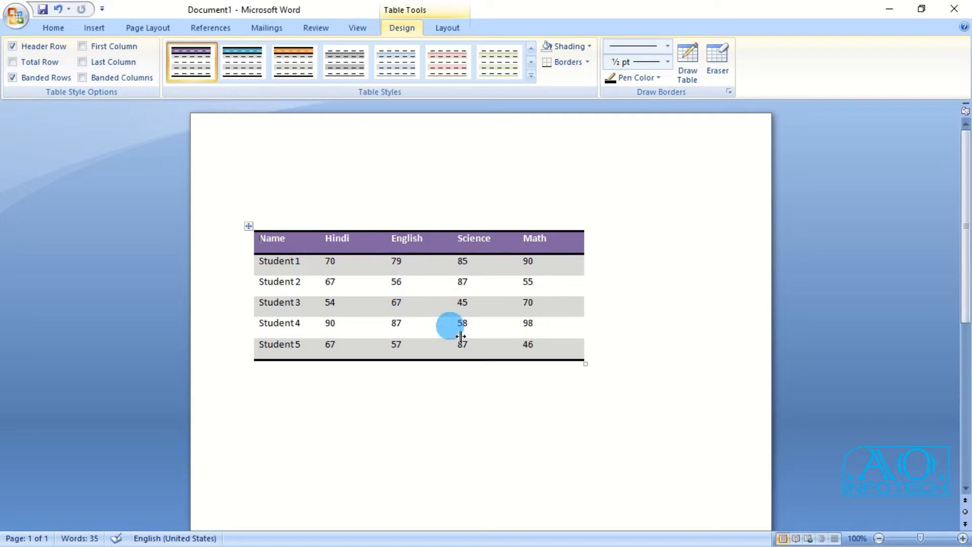
{"action": "left_click", "coordinate": [12, 77]}
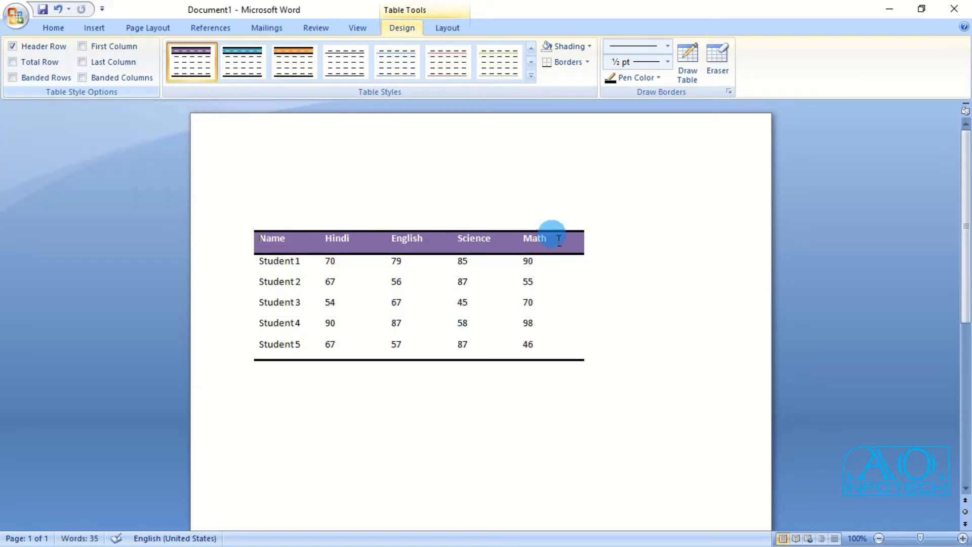
{"action": "left_click", "coordinate": [46, 77]}
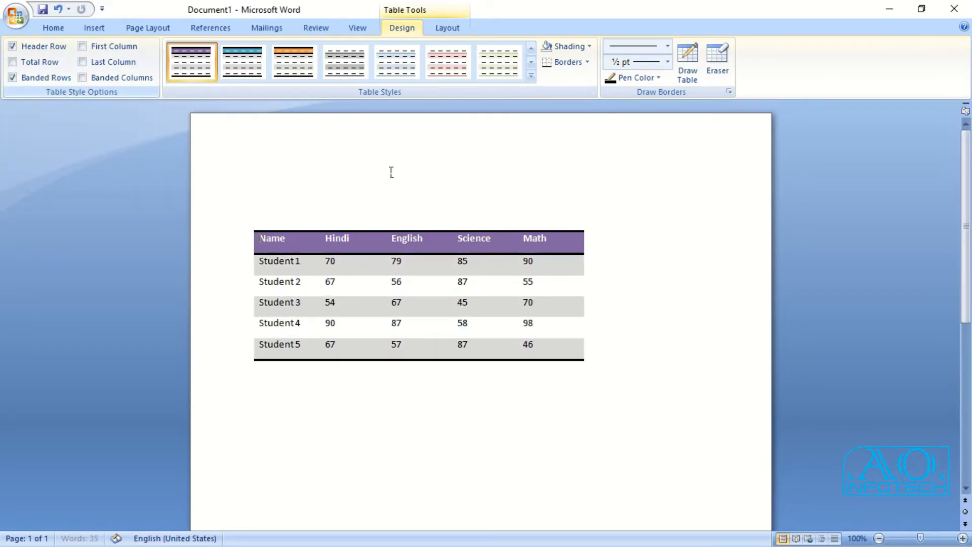
{"action": "left_click", "coordinate": [13, 77]}
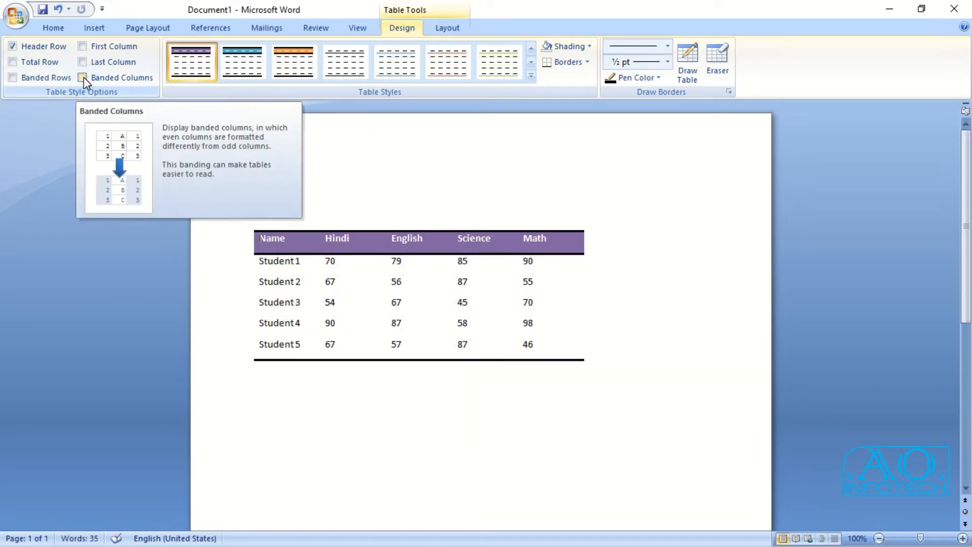
{"action": "left_click", "coordinate": [83, 77]}
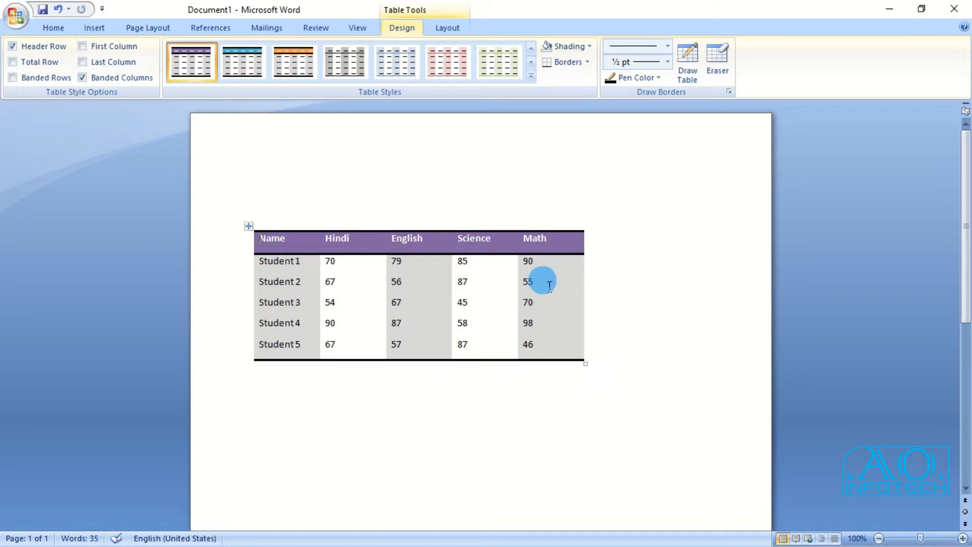
Step: Turn on Banded Rows, Last Column and First Column formatting for the table, and turn off Total Row
{"action": "left_click", "coordinate": [12, 78]}
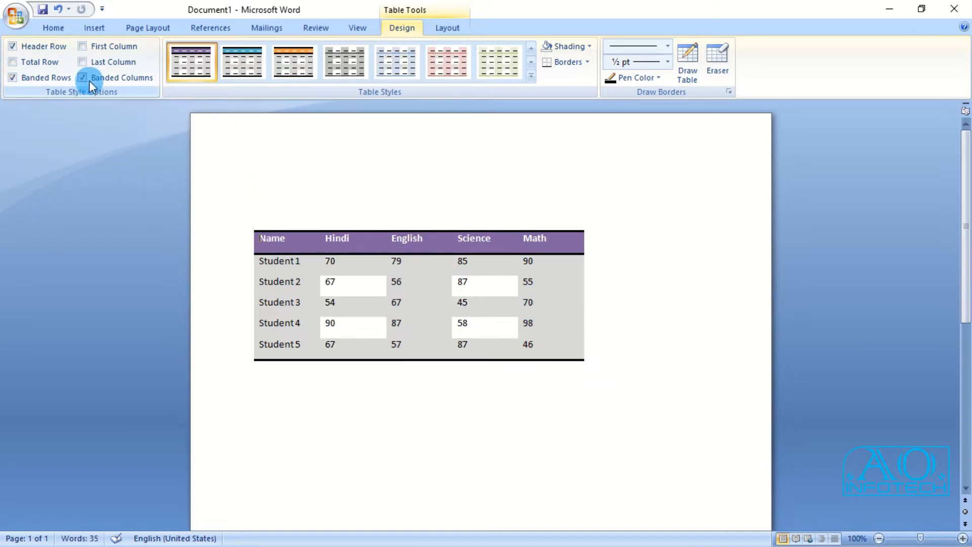
{"action": "left_click", "coordinate": [92, 62]}
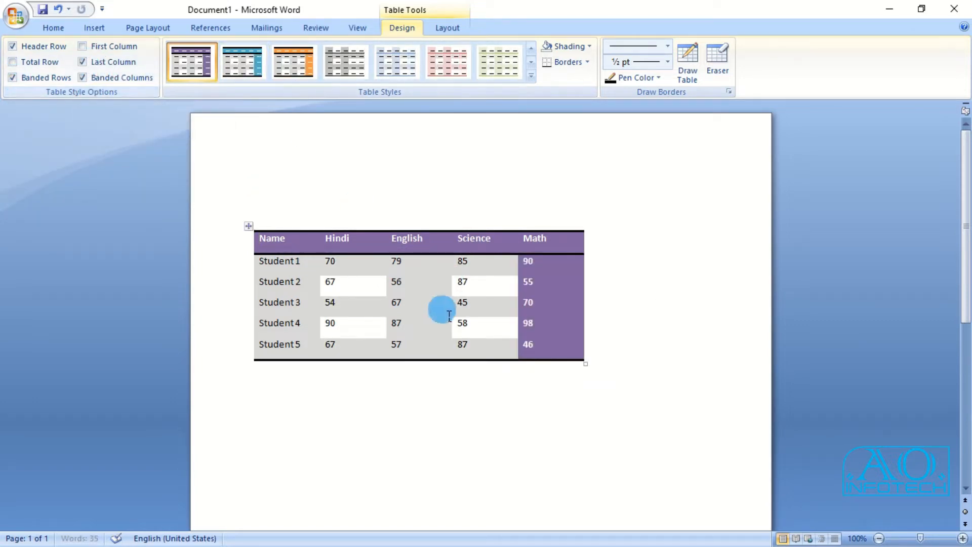
{"action": "left_click", "coordinate": [82, 49]}
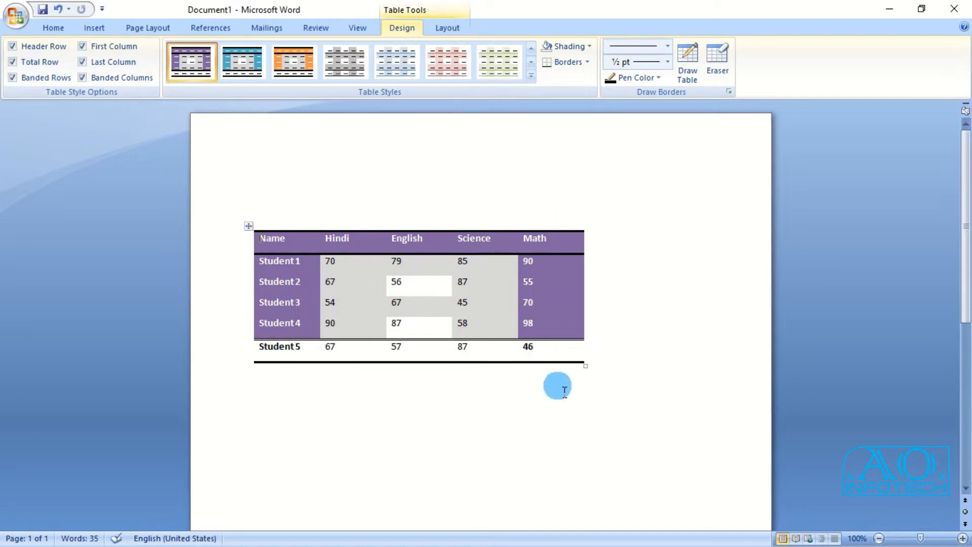
{"action": "left_click", "coordinate": [20, 64]}
Step: Browse the built-in table styles with live preview down to the end of the gallery, and close it without choosing one
{"action": "left_click", "coordinate": [531, 76]}
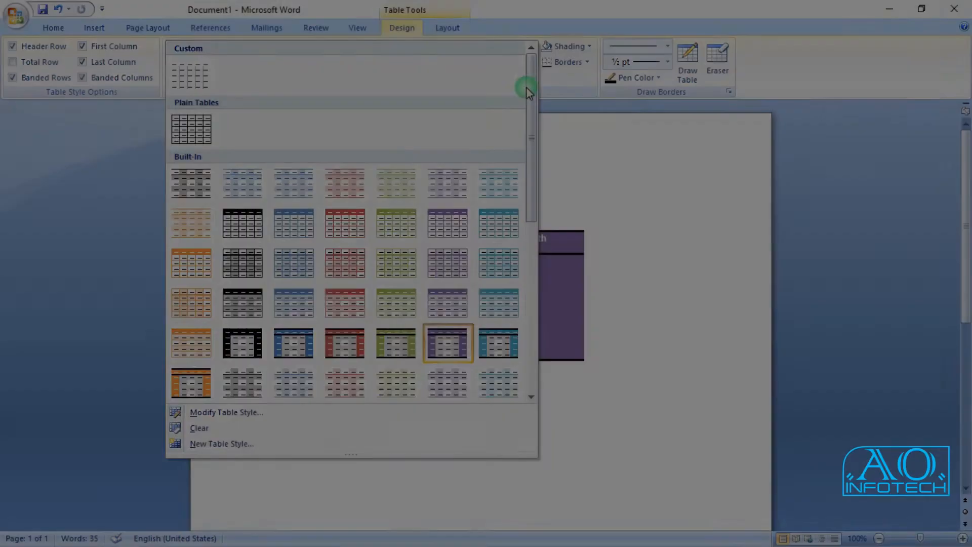
{"action": "scroll", "coordinate": [441, 275], "scroll_direction": "down", "scroll_amount": 3}
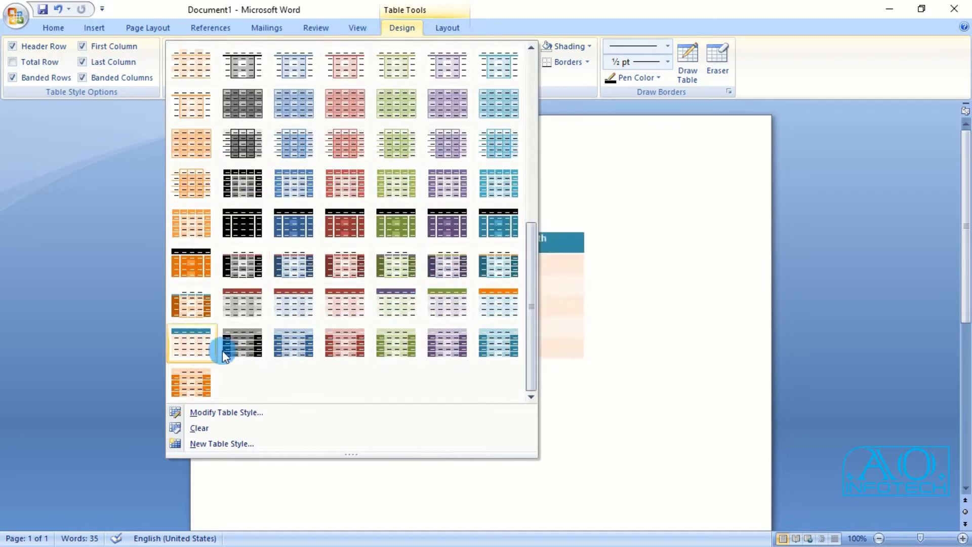
{"action": "left_click", "coordinate": [629, 299]}
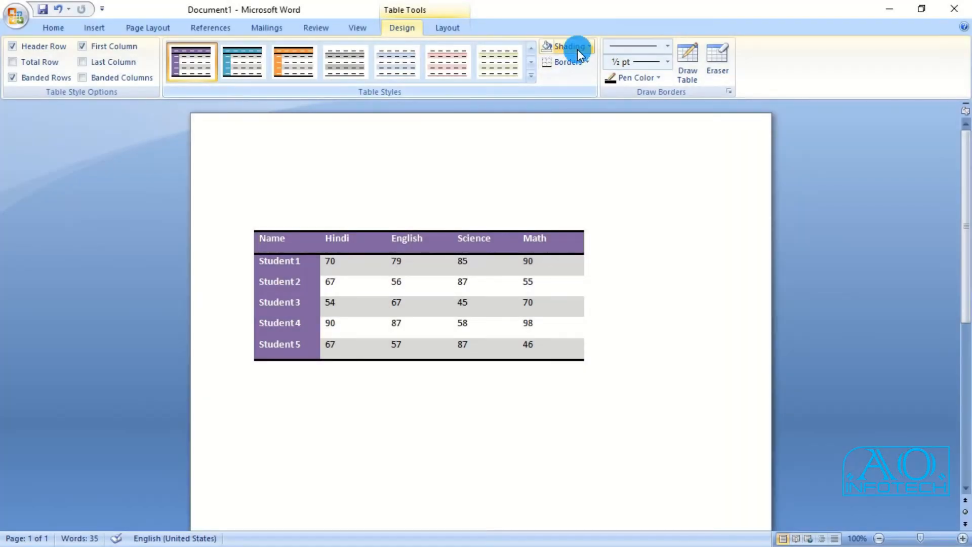
Step: Shade Student2's English mark cell dark olive green
{"action": "left_click", "coordinate": [577, 50]}
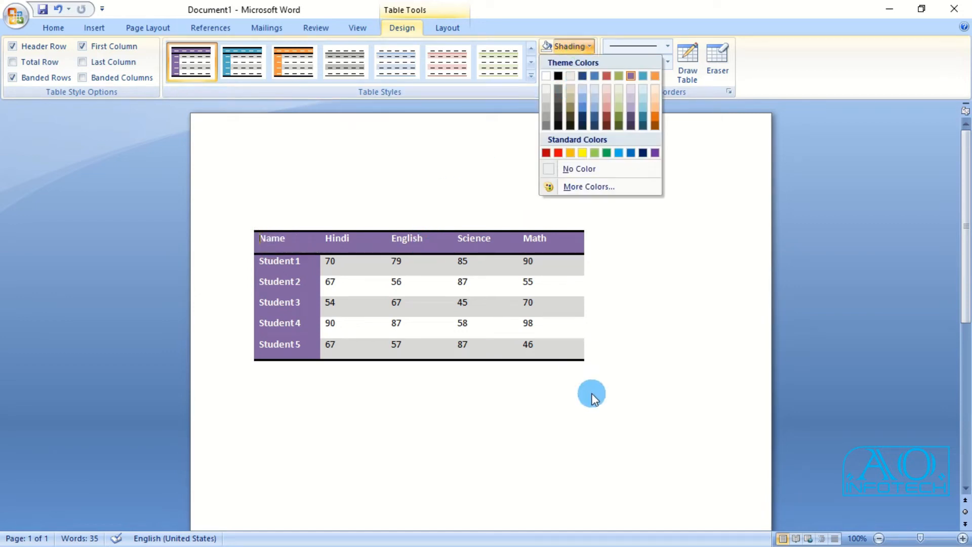
{"action": "left_click", "coordinate": [375, 275]}
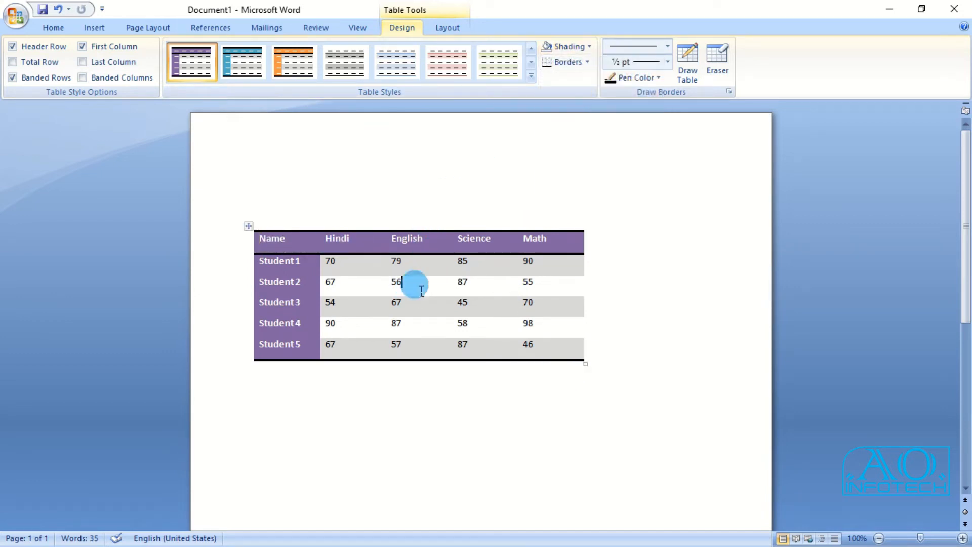
{"action": "left_click", "coordinate": [587, 47]}
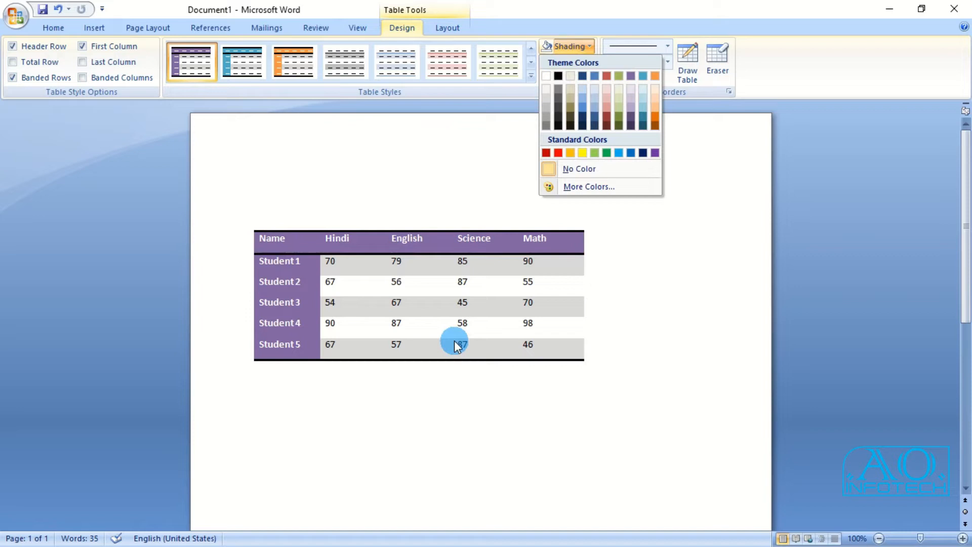
{"action": "left_click", "coordinate": [416, 281]}
{"action": "left_click", "coordinate": [589, 46]}
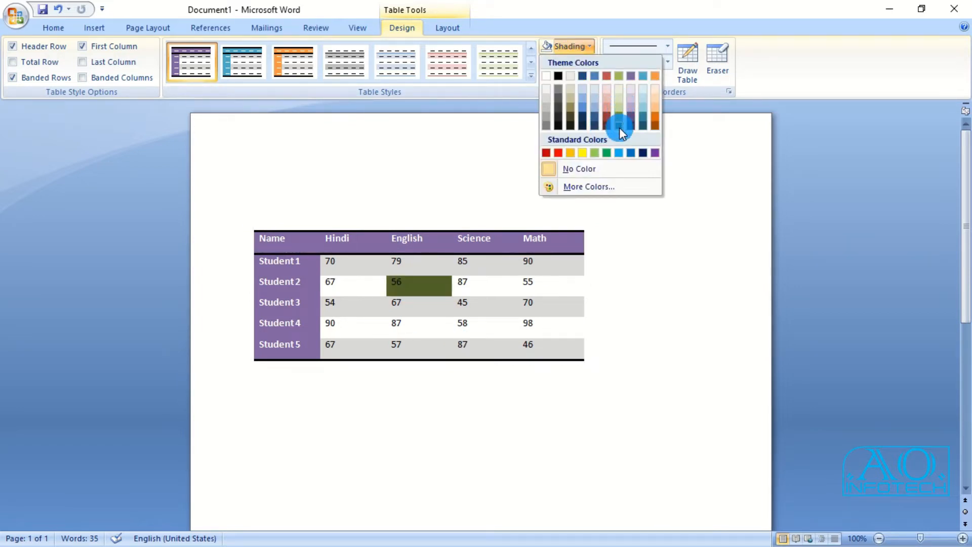
{"action": "left_click", "coordinate": [619, 128]}
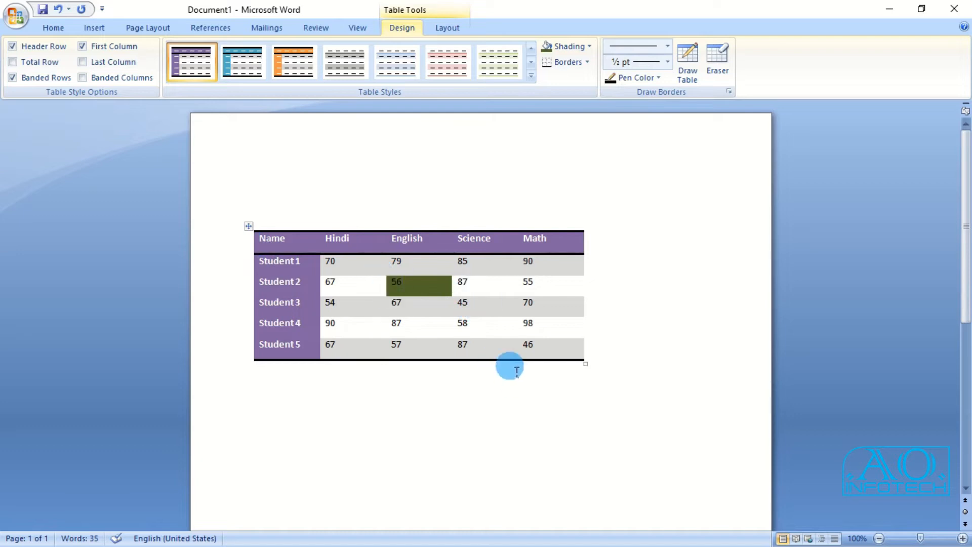
Step: Select the whole student marks table and shade all its cells dark aqua
{"action": "left_click", "coordinate": [248, 226]}
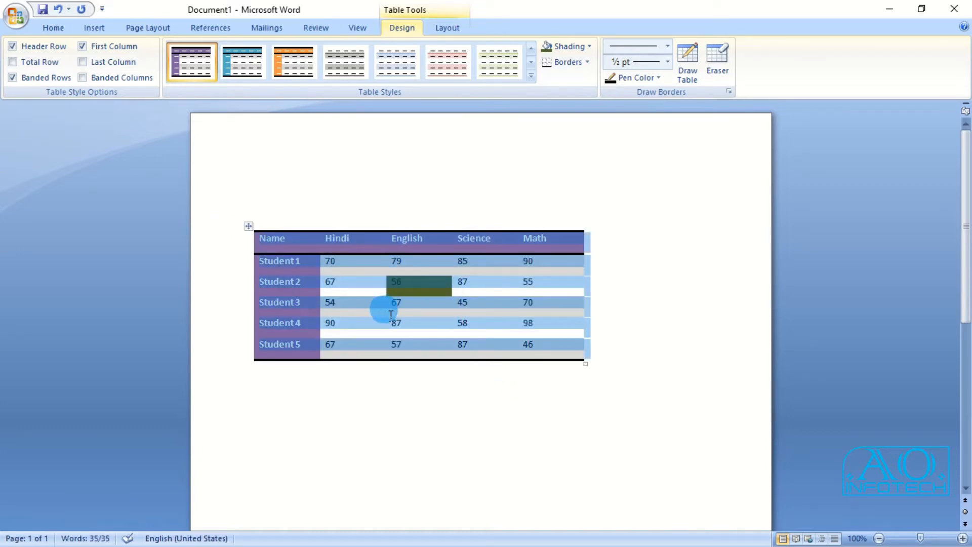
{"action": "left_click", "coordinate": [603, 369]}
{"action": "left_click_drag", "start_coordinate": [617, 364], "coordinate": [243, 237]}
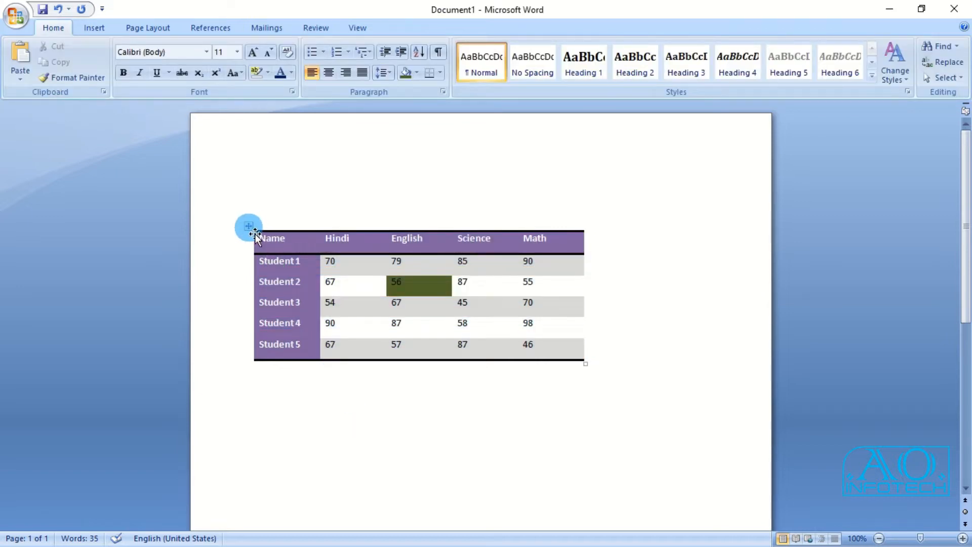
{"action": "left_click", "coordinate": [251, 229]}
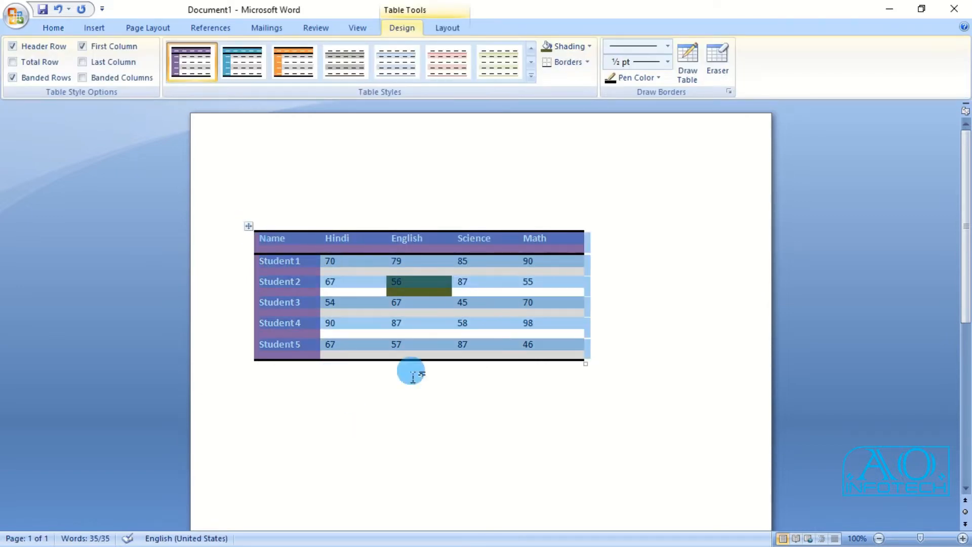
{"action": "left_click", "coordinate": [567, 48]}
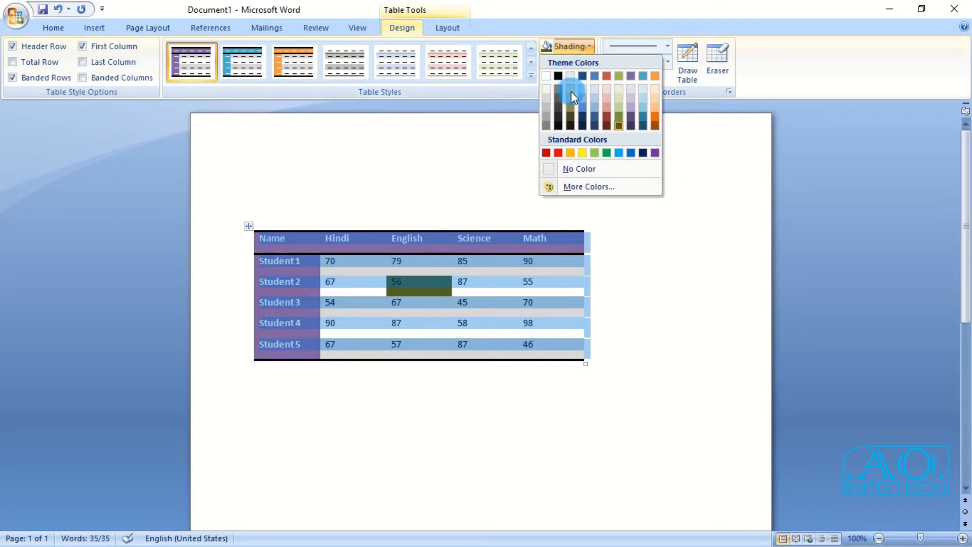
{"action": "left_click", "coordinate": [642, 119]}
{"action": "left_click", "coordinate": [575, 388]}
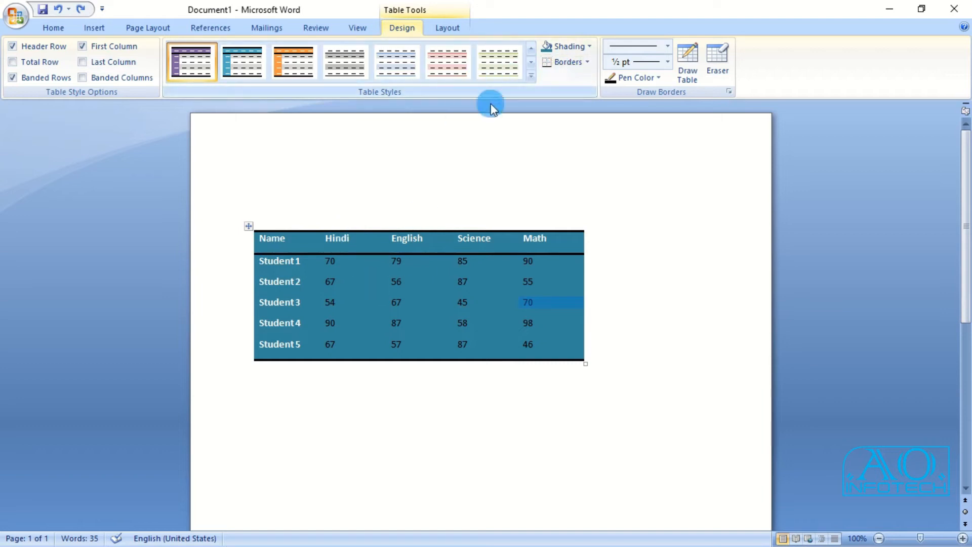
Step: Apply All Borders to the whole marks table using the thin black ½ pt line
{"action": "left_click", "coordinate": [255, 229]}
{"action": "left_click", "coordinate": [587, 61]}
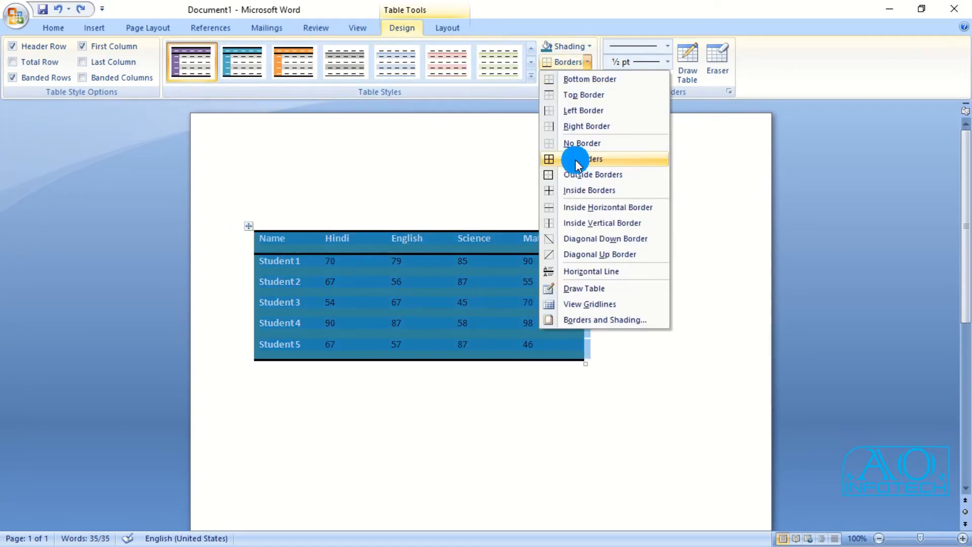
{"action": "left_click", "coordinate": [576, 161]}
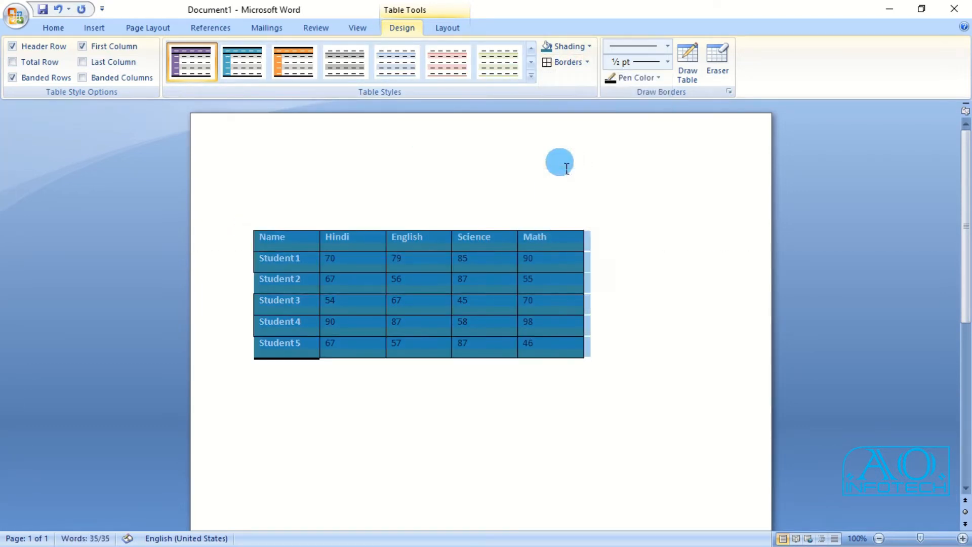
{"action": "left_click", "coordinate": [675, 348]}
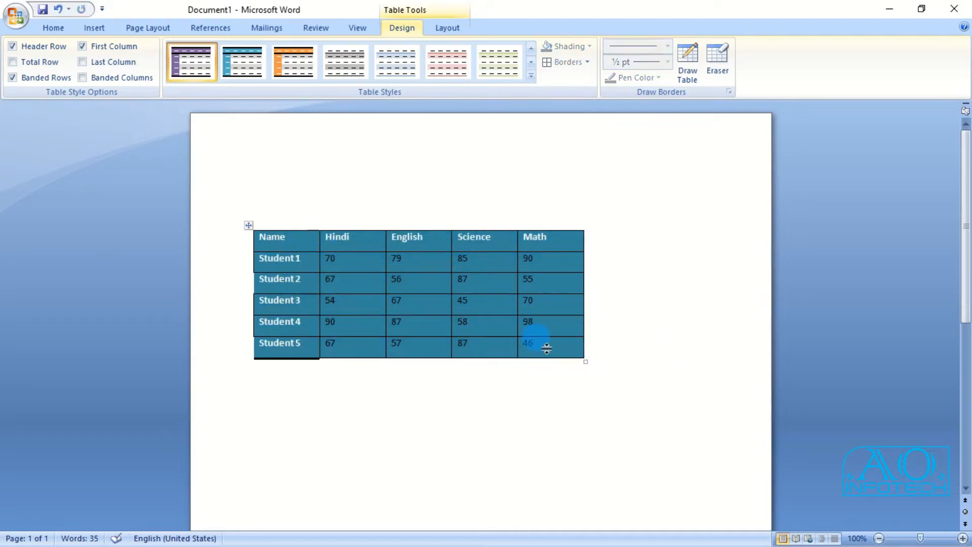
Step: Set the pen color to orange, and try the borders on Student3's Science cell and on the whole table
{"action": "left_click", "coordinate": [486, 303]}
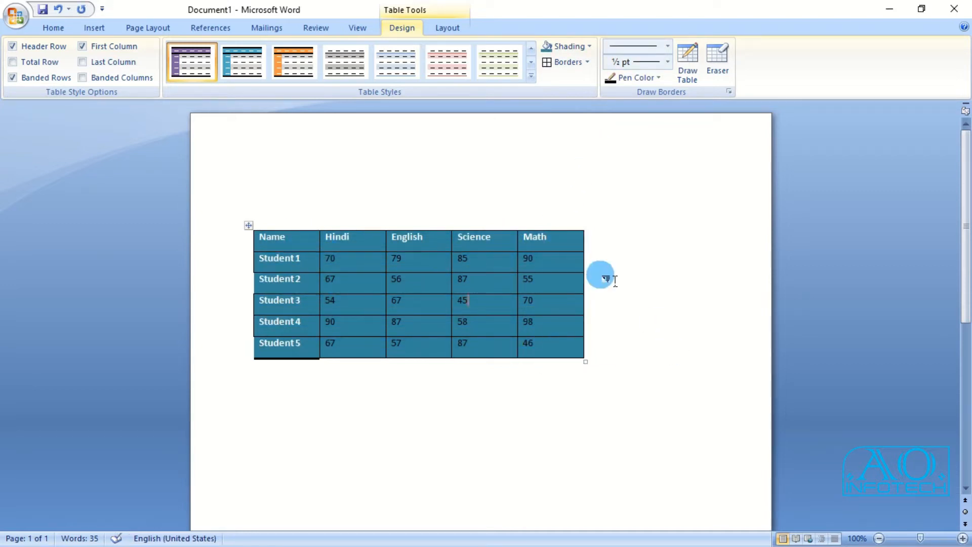
{"action": "left_click", "coordinate": [652, 78]}
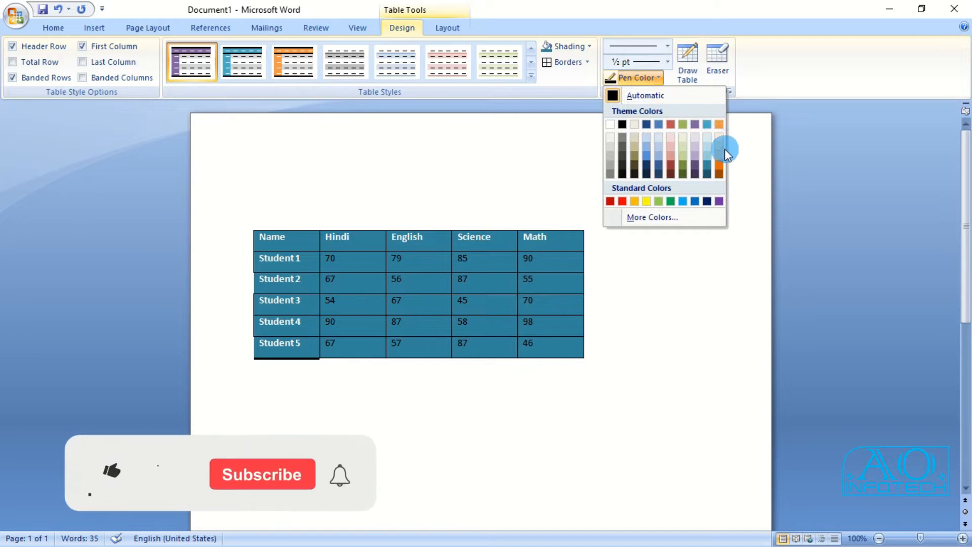
{"action": "left_click", "coordinate": [719, 165]}
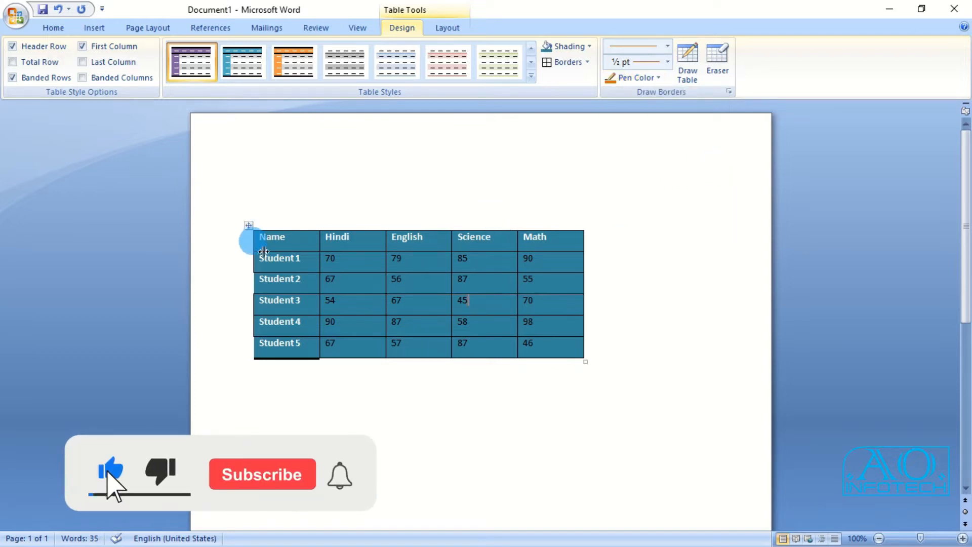
{"action": "left_click", "coordinate": [563, 62]}
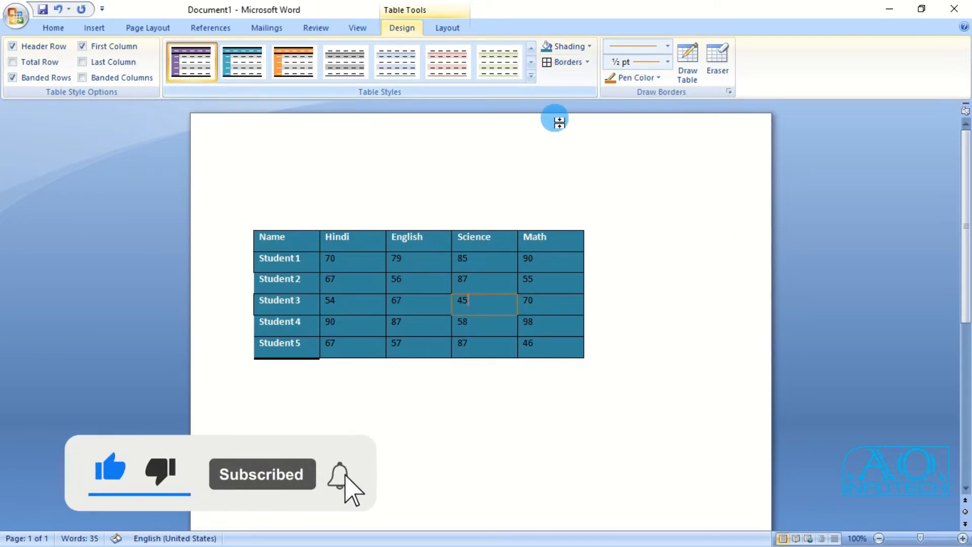
{"action": "left_click", "coordinate": [249, 225]}
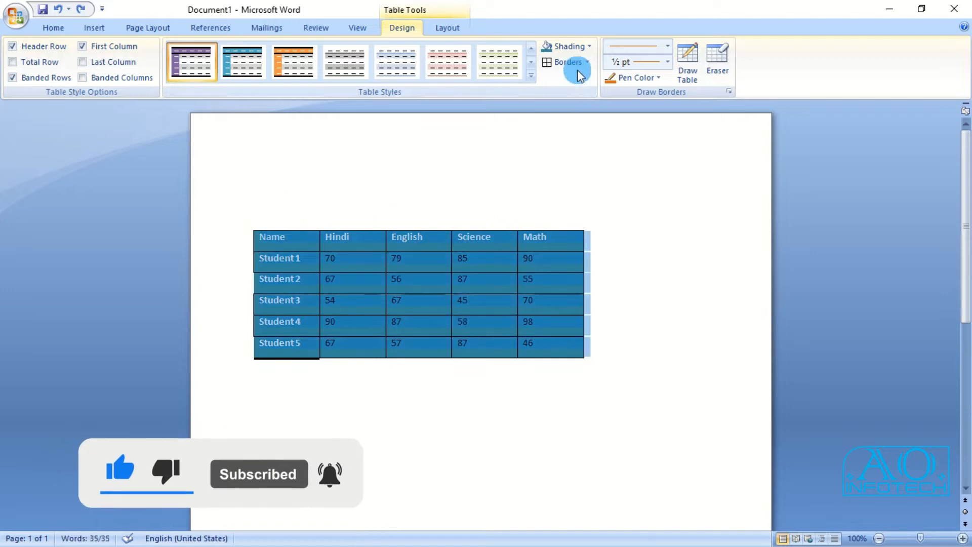
{"action": "left_click", "coordinate": [577, 65]}
Step: Set the border pen to a thick-thin double line, 3 pt wide, in dark orange
{"action": "left_click", "coordinate": [668, 46]}
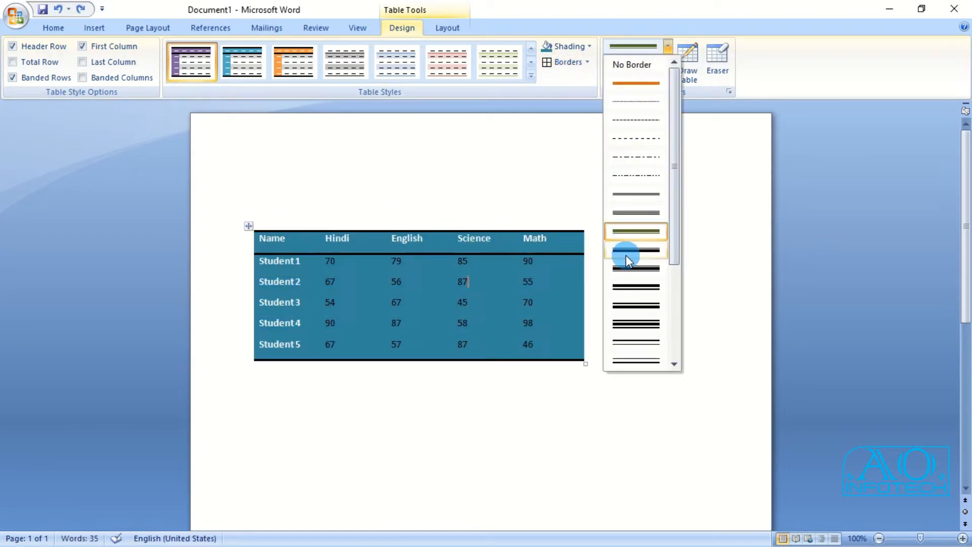
{"action": "left_click", "coordinate": [631, 288]}
{"action": "left_click", "coordinate": [668, 61]}
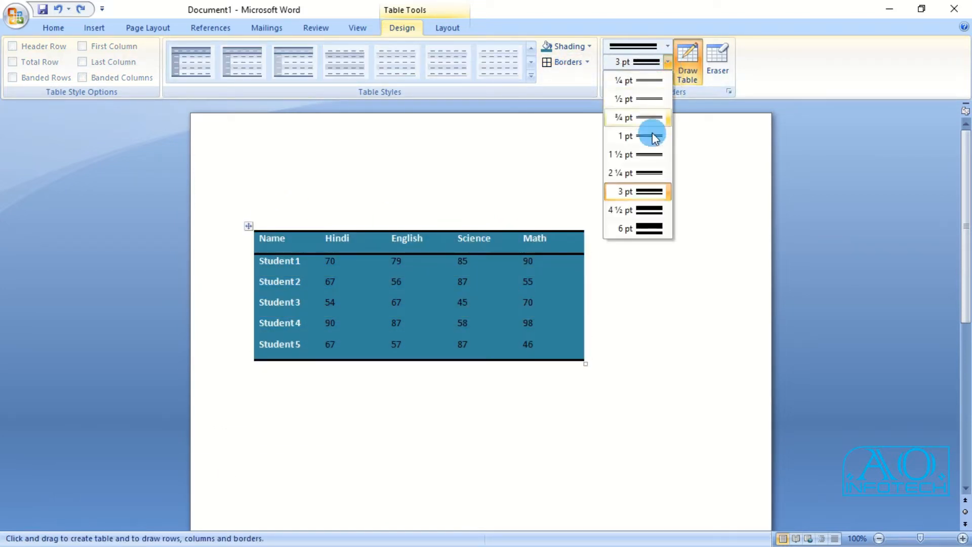
{"action": "left_click", "coordinate": [649, 192]}
{"action": "left_click", "coordinate": [660, 79]}
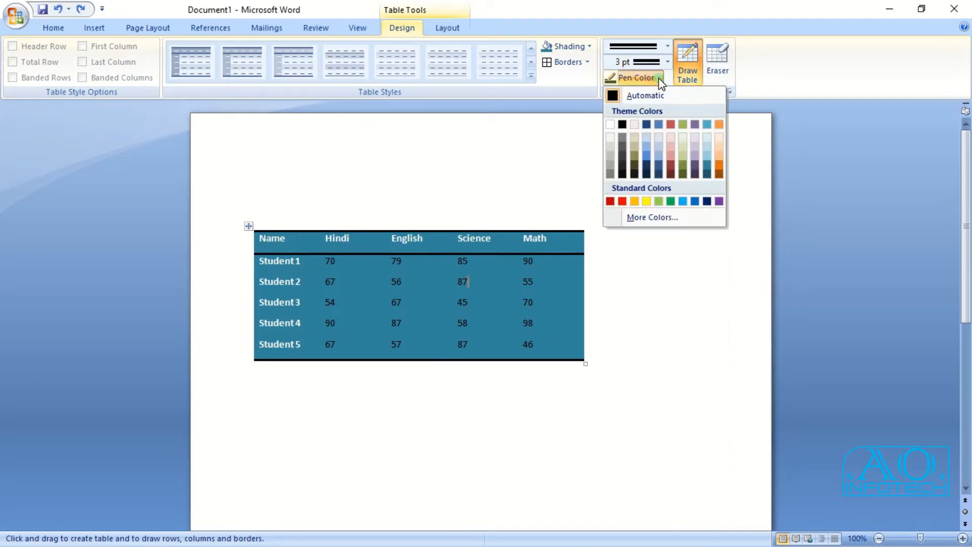
{"action": "left_click", "coordinate": [720, 174]}
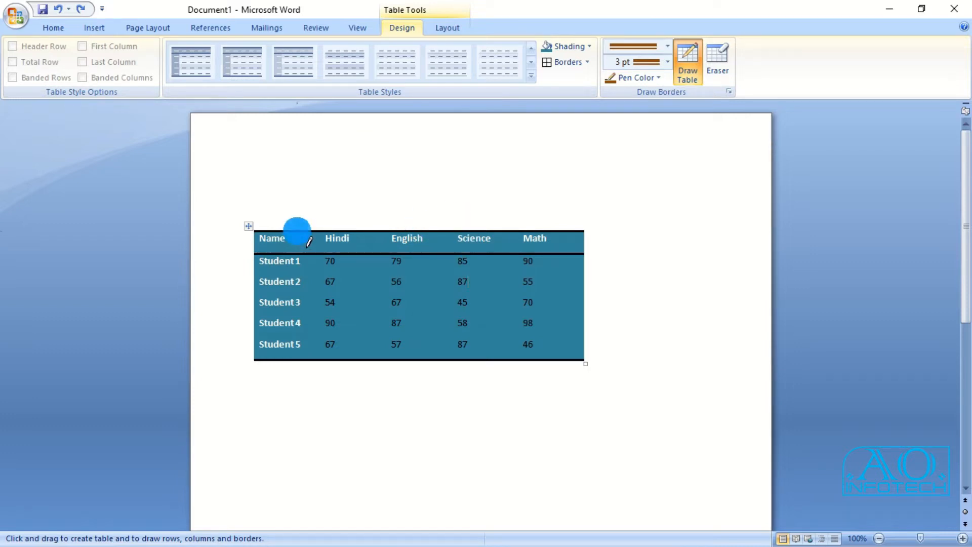
Step: Draw the dark orange double line over the table's top edge from Name to Science and below the Student1 row
{"action": "left_click", "coordinate": [297, 232]}
{"action": "left_click_drag", "start_coordinate": [324, 232], "coordinate": [433, 233]}
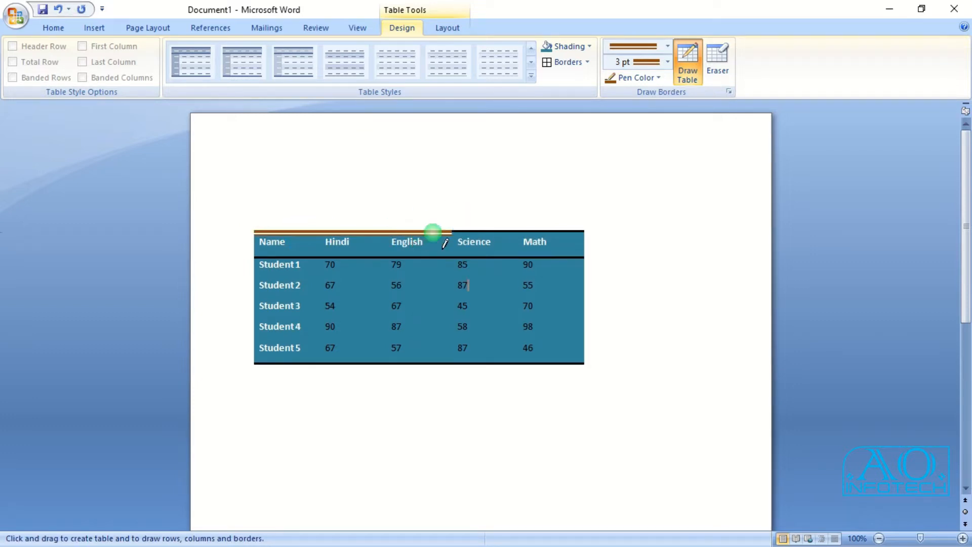
{"action": "left_click", "coordinate": [470, 232]}
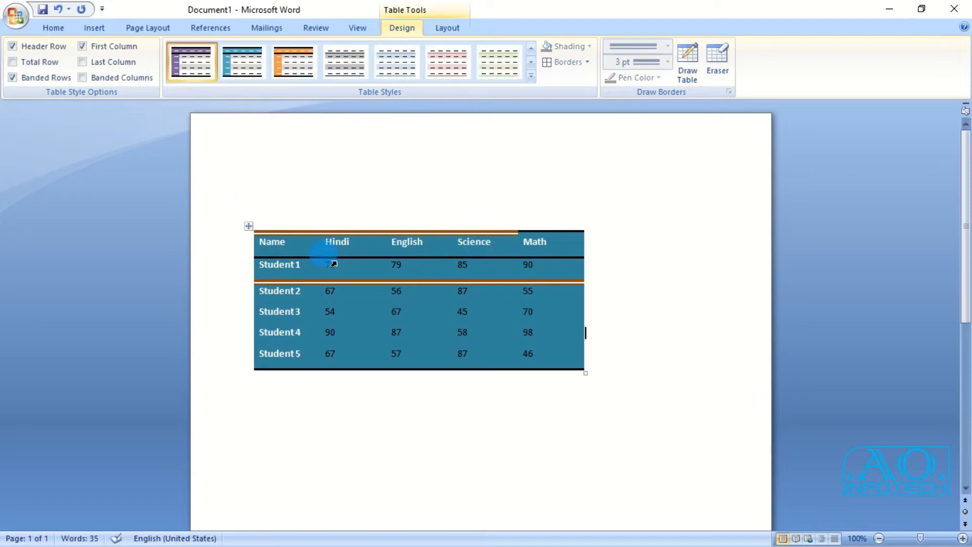
Step: Apply All Borders to the whole marks table with the dark orange double line
{"action": "left_click", "coordinate": [249, 226]}
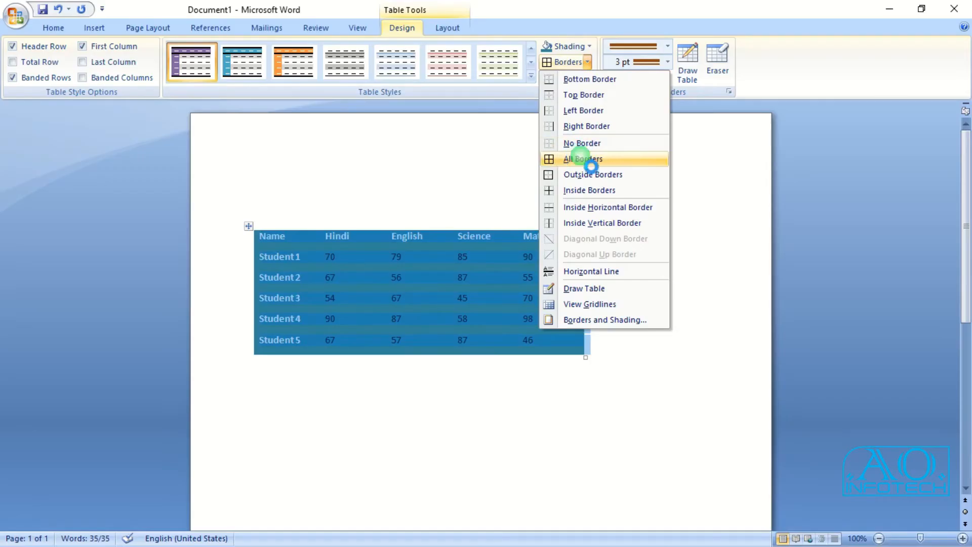
{"action": "left_click", "coordinate": [591, 161]}
{"action": "left_click", "coordinate": [314, 265]}
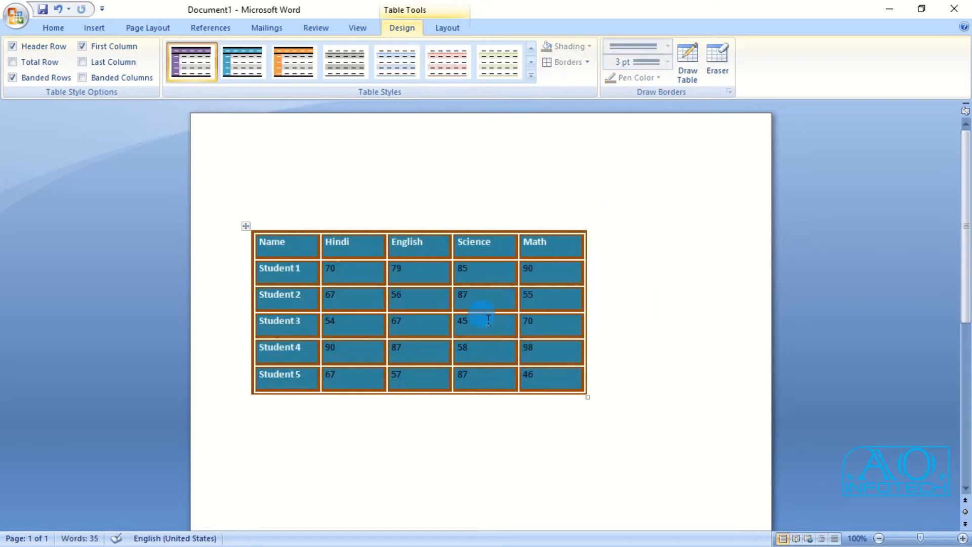
Step: Change all borders of the marks table to a green triple line with a thick centre
{"action": "left_click", "coordinate": [248, 231]}
{"action": "left_click", "coordinate": [668, 46]}
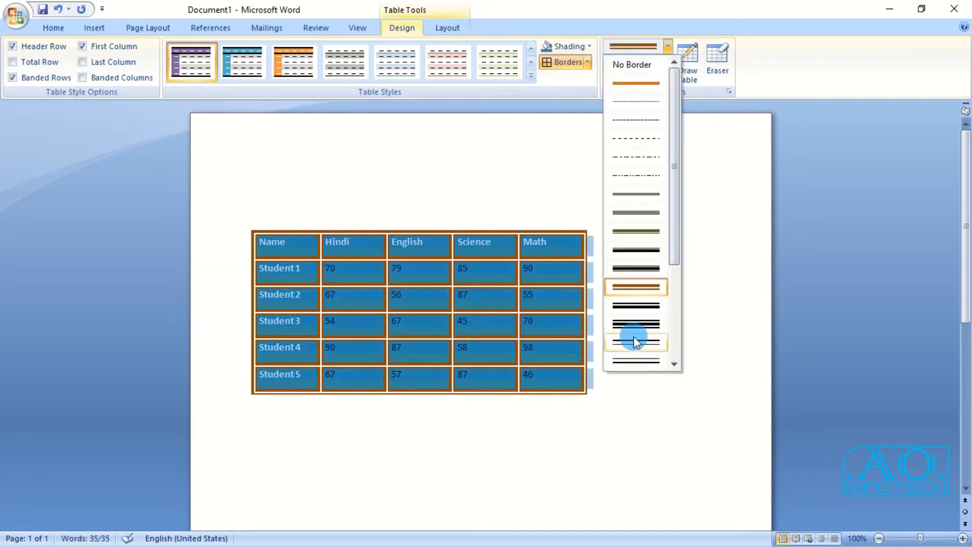
{"action": "left_click", "coordinate": [637, 323]}
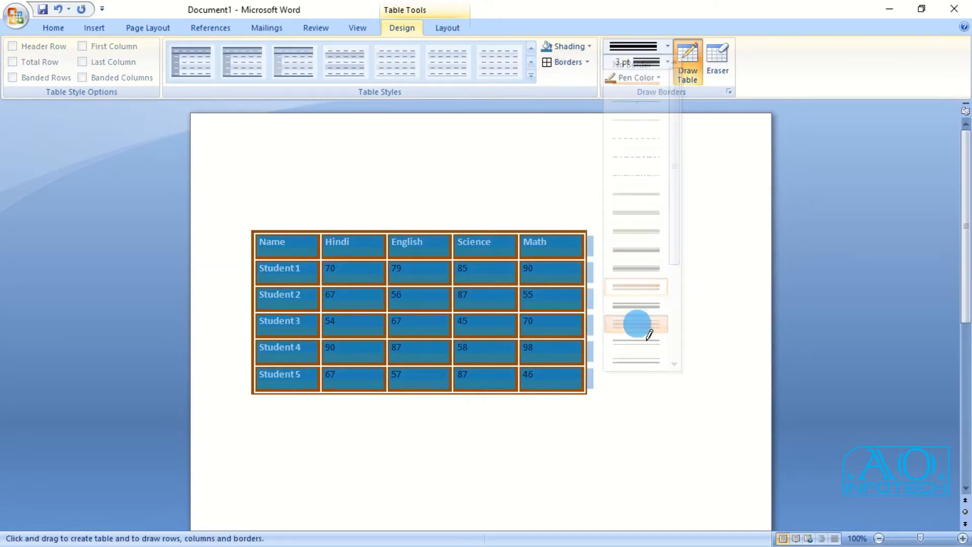
{"action": "left_click", "coordinate": [660, 78]}
{"action": "left_click", "coordinate": [671, 202]}
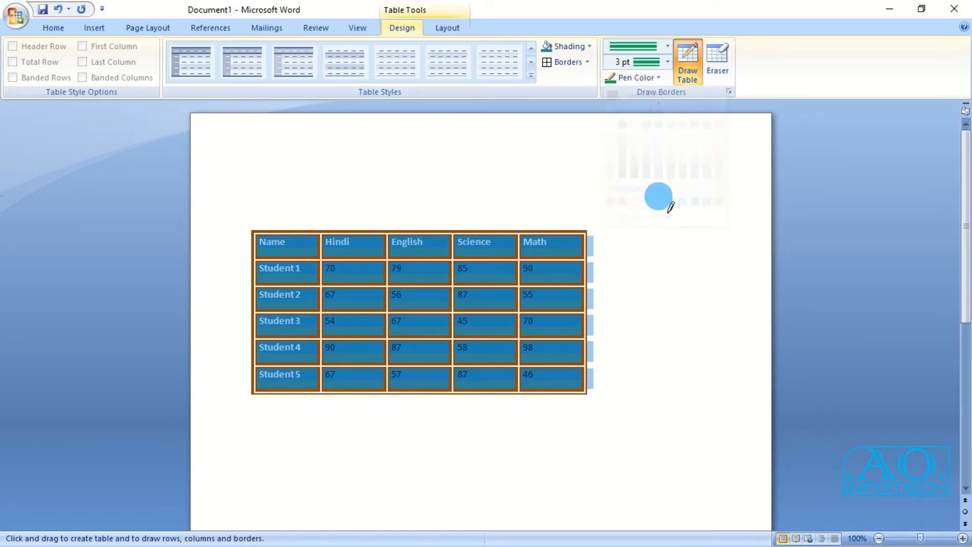
{"action": "left_click", "coordinate": [563, 63]}
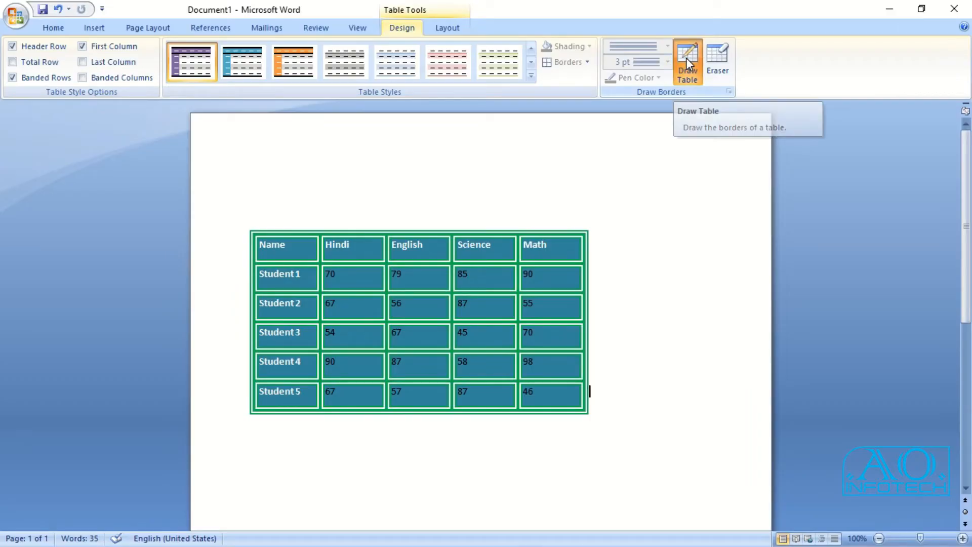
Step: Draw two narrow upright one-cell tables beside the marks table and one wide one-cell table below them
{"action": "left_click", "coordinate": [687, 64]}
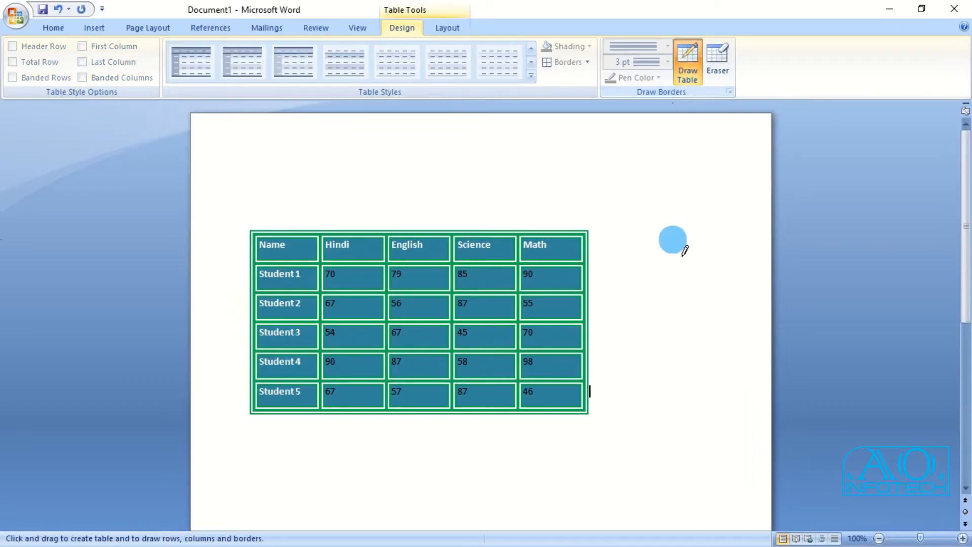
{"action": "left_click_drag", "start_coordinate": [628, 199], "coordinate": [673, 309]}
{"action": "left_click_drag", "start_coordinate": [688, 203], "coordinate": [738, 294]}
{"action": "left_click_drag", "start_coordinate": [600, 346], "coordinate": [752, 411]}
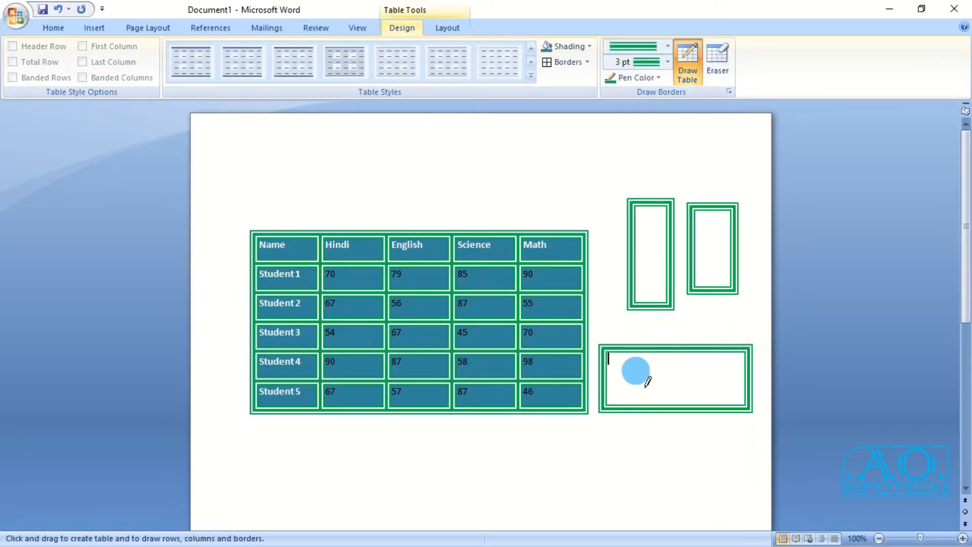
Step: Split the wide drawn table into three columns with two vertical borders, and leave the drawing mode
{"action": "left_click_drag", "start_coordinate": [648, 351], "coordinate": [650, 409]}
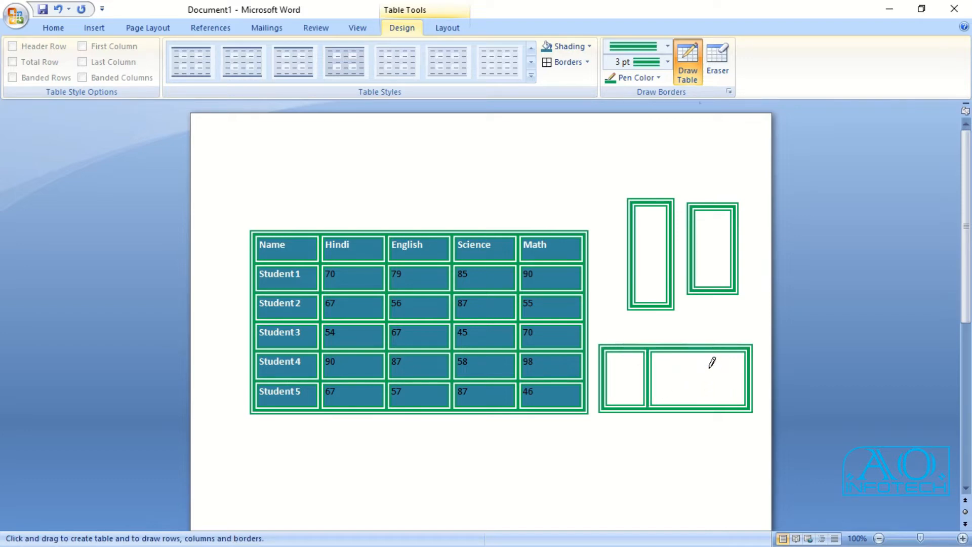
{"action": "left_click_drag", "start_coordinate": [701, 350], "coordinate": [702, 415]}
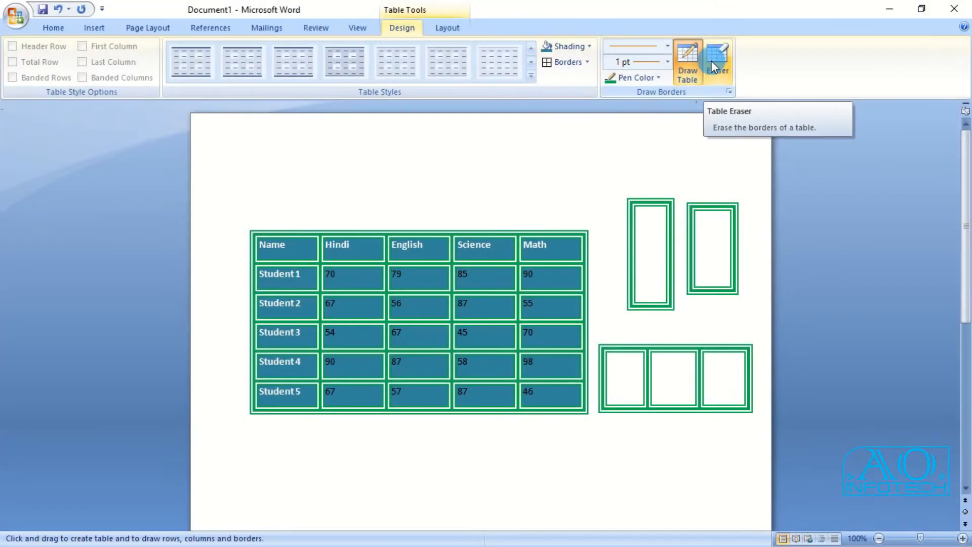
{"action": "left_click", "coordinate": [721, 66]}
{"action": "left_click", "coordinate": [719, 63]}
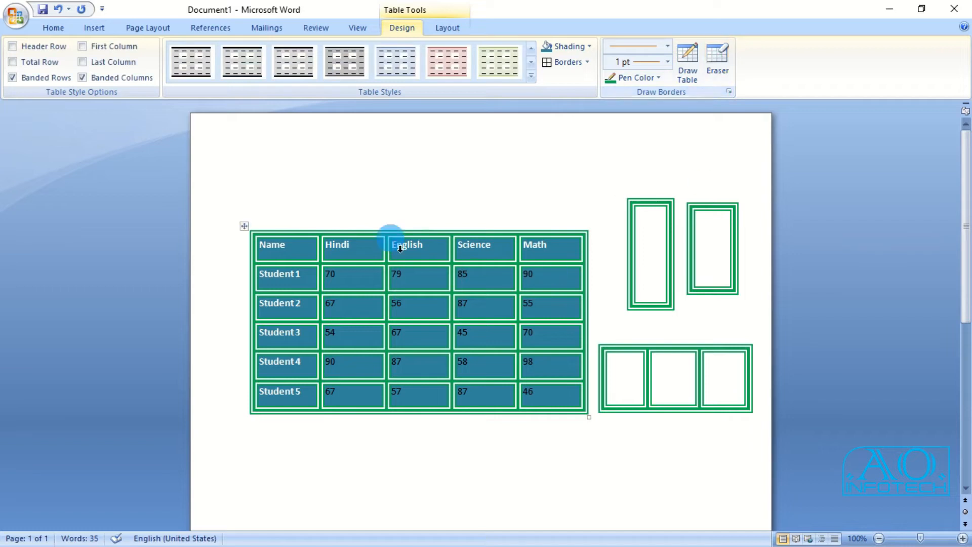
Step: Erase the borders of the taller of the two narrow drawn tables beside the marks table
{"action": "left_click", "coordinate": [714, 284]}
{"action": "left_click", "coordinate": [664, 253]}
{"action": "left_click", "coordinate": [718, 63]}
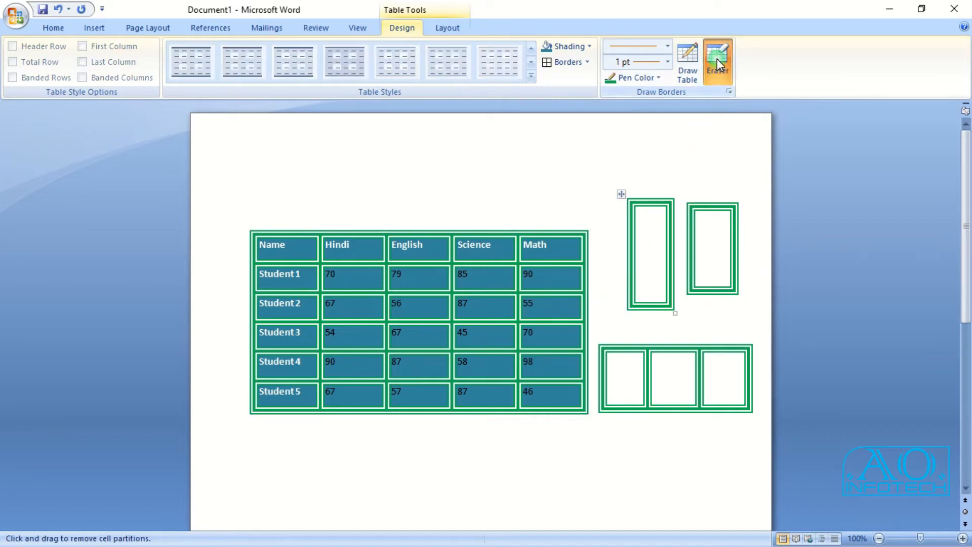
{"action": "left_click_drag", "start_coordinate": [665, 215], "coordinate": [668, 217]}
{"action": "left_click", "coordinate": [671, 227]}
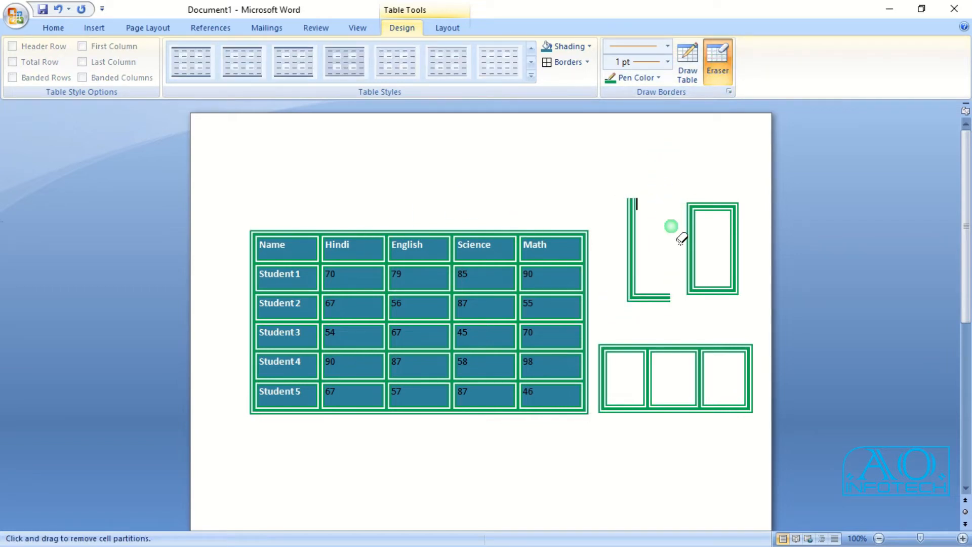
{"action": "left_click", "coordinate": [635, 246]}
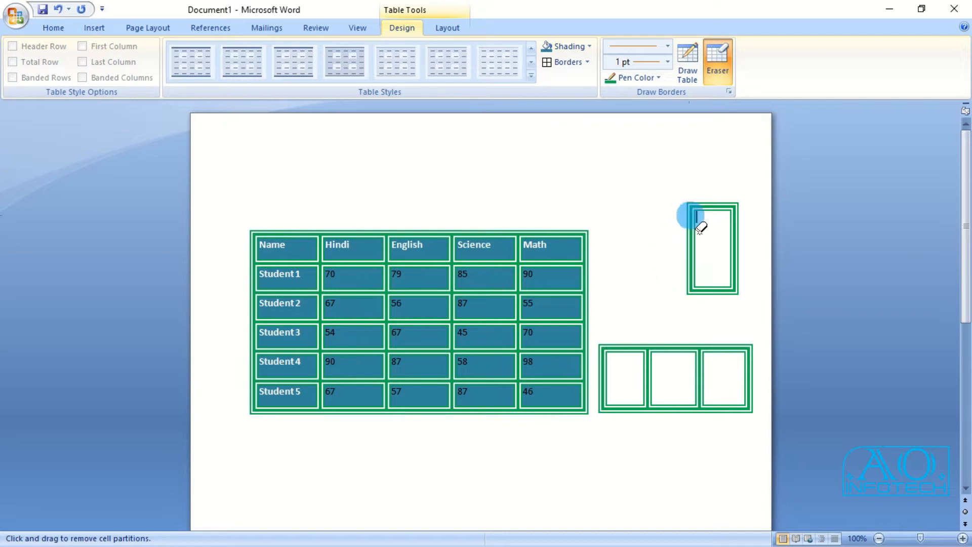
{"action": "left_click", "coordinate": [636, 246]}
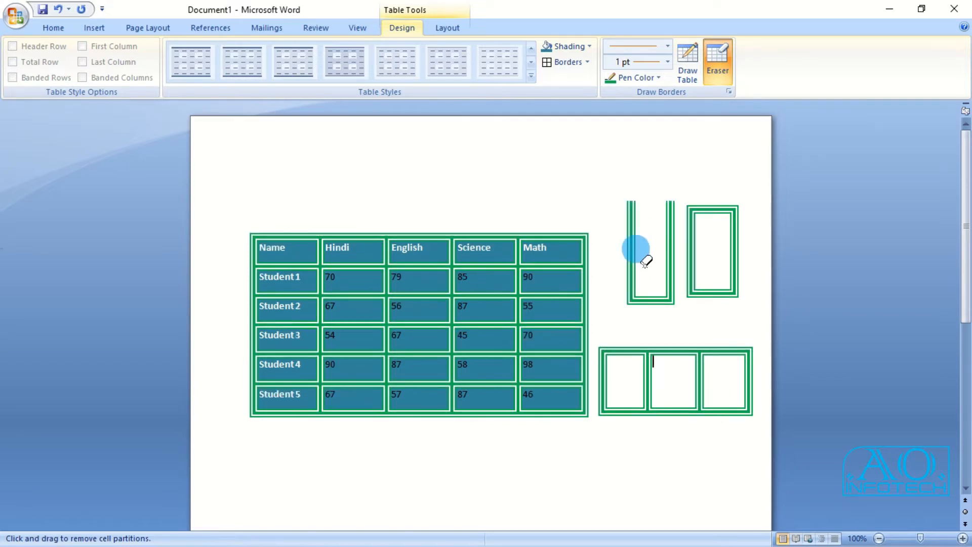
{"action": "left_click", "coordinate": [648, 300]}
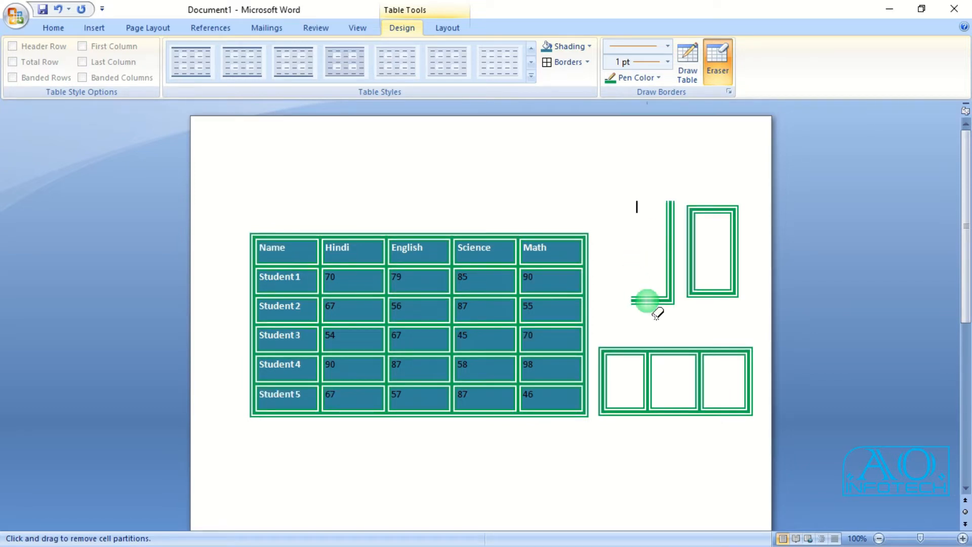
{"action": "left_click", "coordinate": [678, 266]}
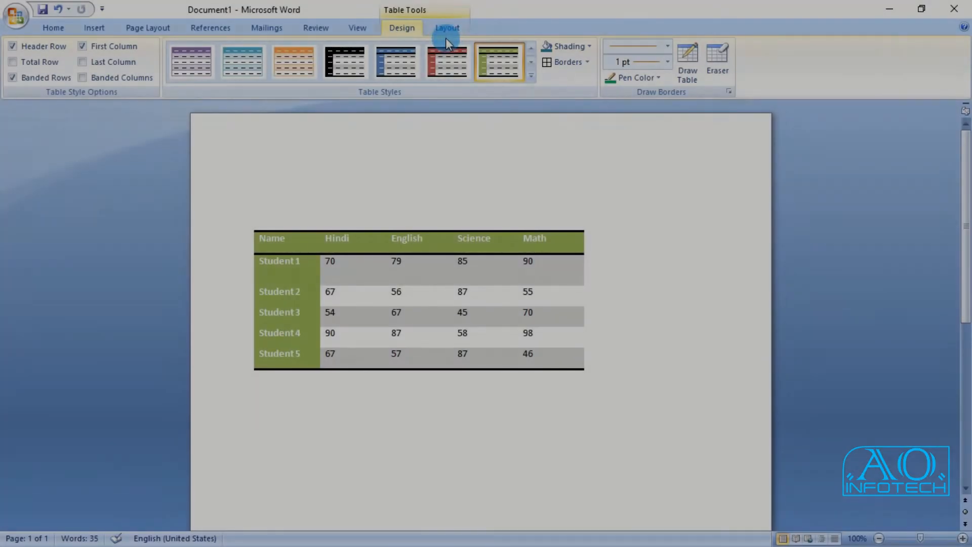
Step: Select only the cell holding Student 1's English mark using Select Cell, and clear the selection
{"action": "left_click", "coordinate": [447, 28]}
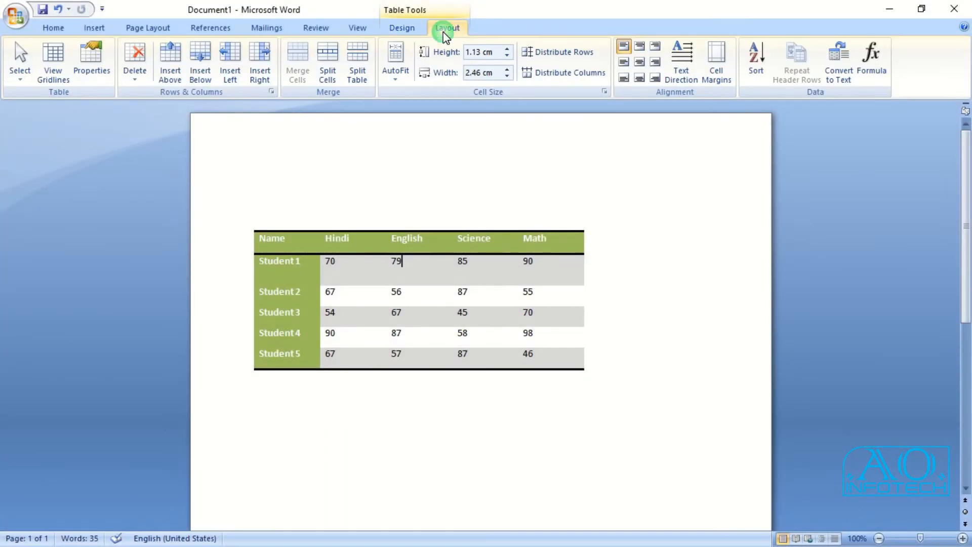
{"action": "left_click", "coordinate": [51, 87]}
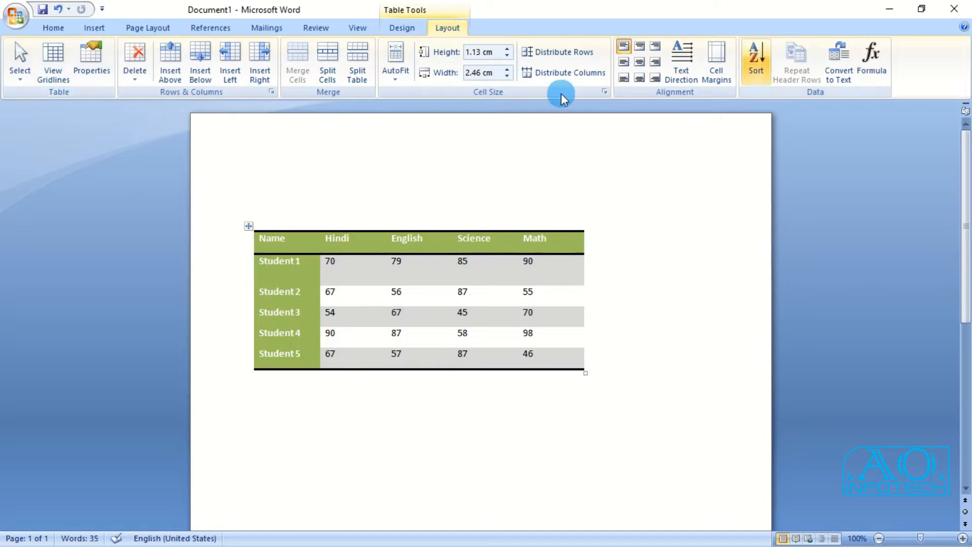
{"action": "left_click", "coordinate": [19, 73]}
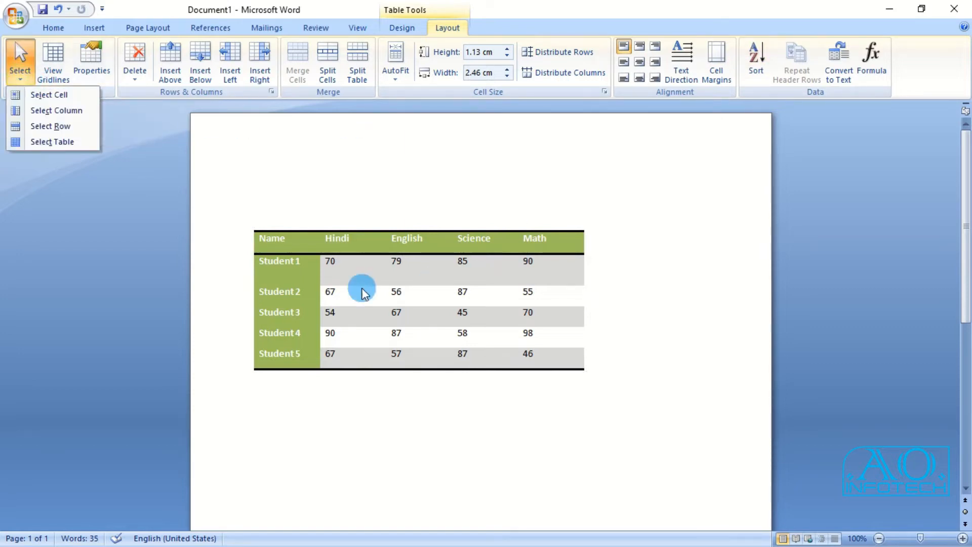
{"action": "left_click", "coordinate": [416, 268]}
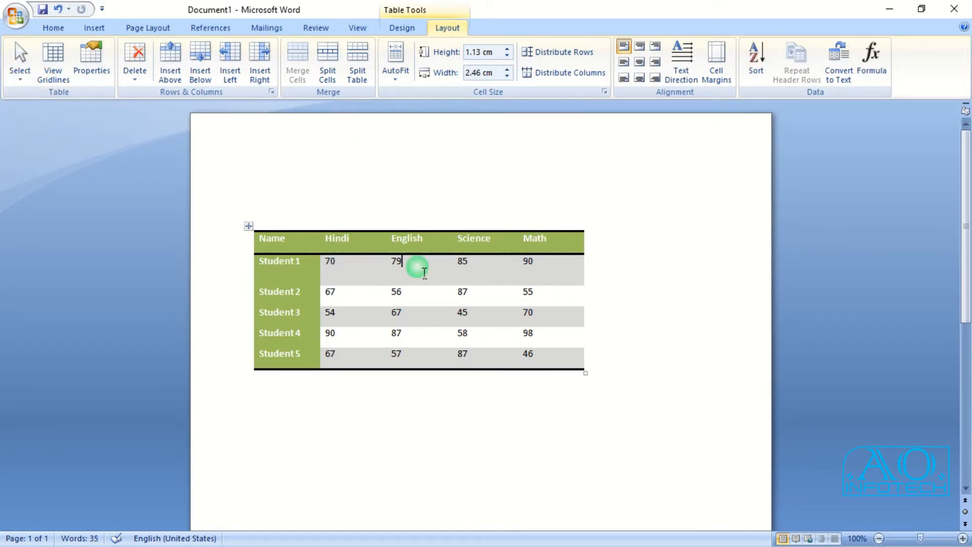
{"action": "left_click", "coordinate": [20, 60]}
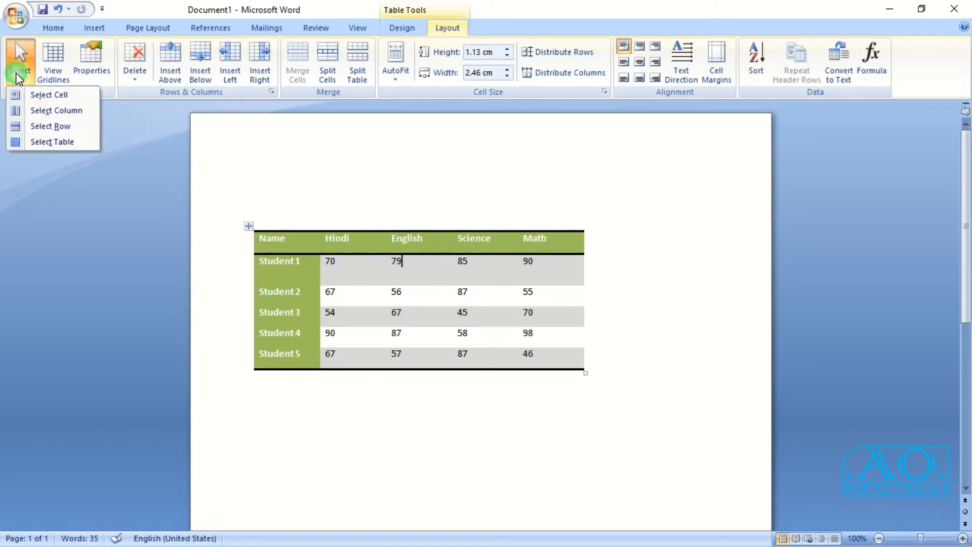
{"action": "left_click", "coordinate": [43, 95]}
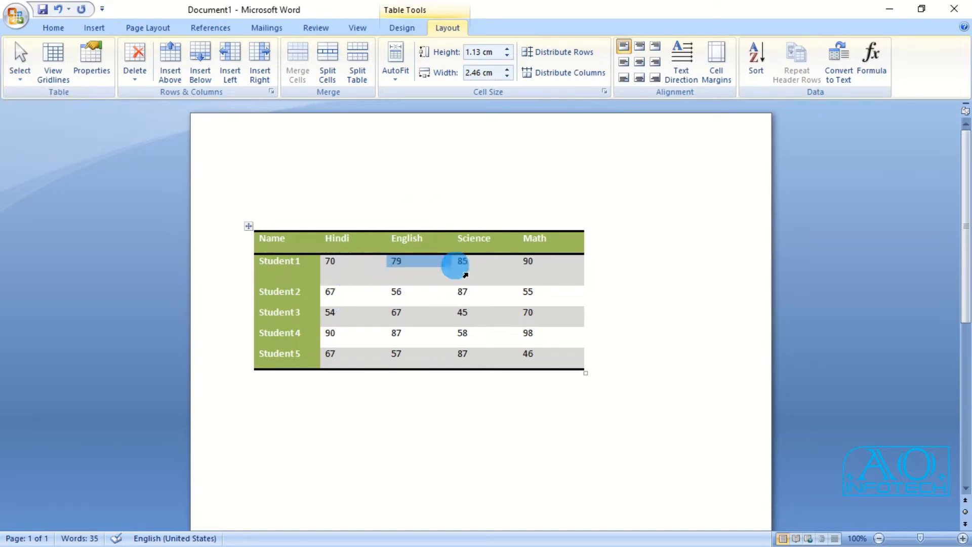
{"action": "left_click", "coordinate": [416, 274]}
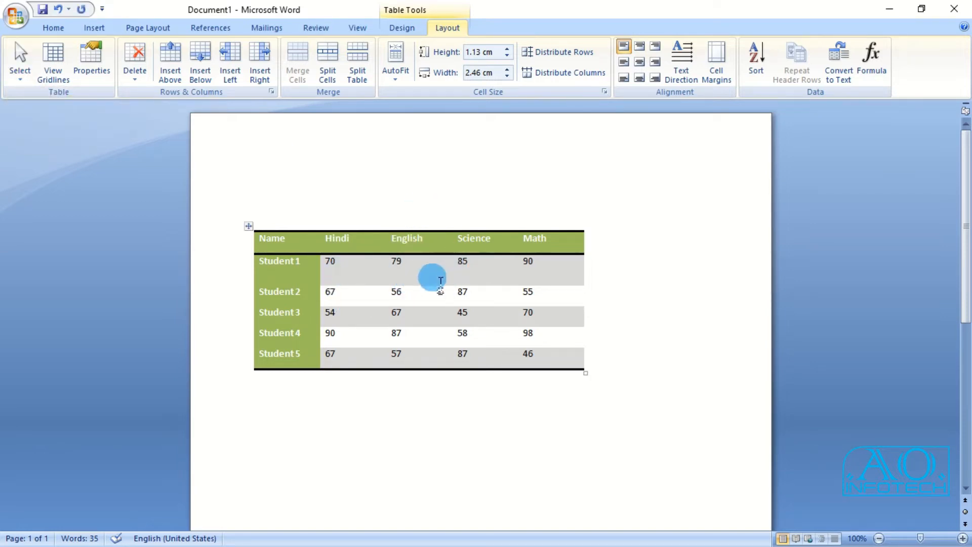
Step: Select the whole English column and the whole Student 1 row from Student 1's English cell, clearing each selection
{"action": "left_click", "coordinate": [20, 63]}
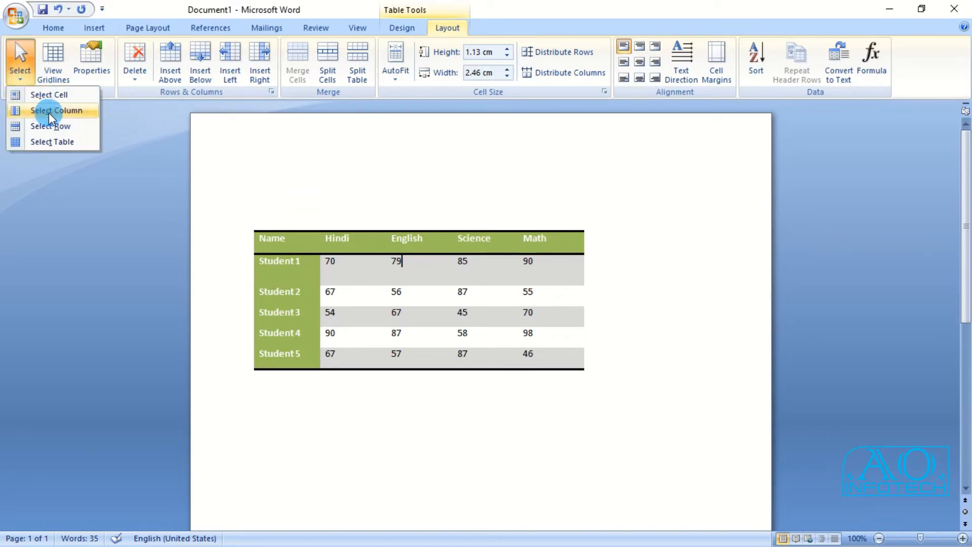
{"action": "left_click", "coordinate": [49, 112]}
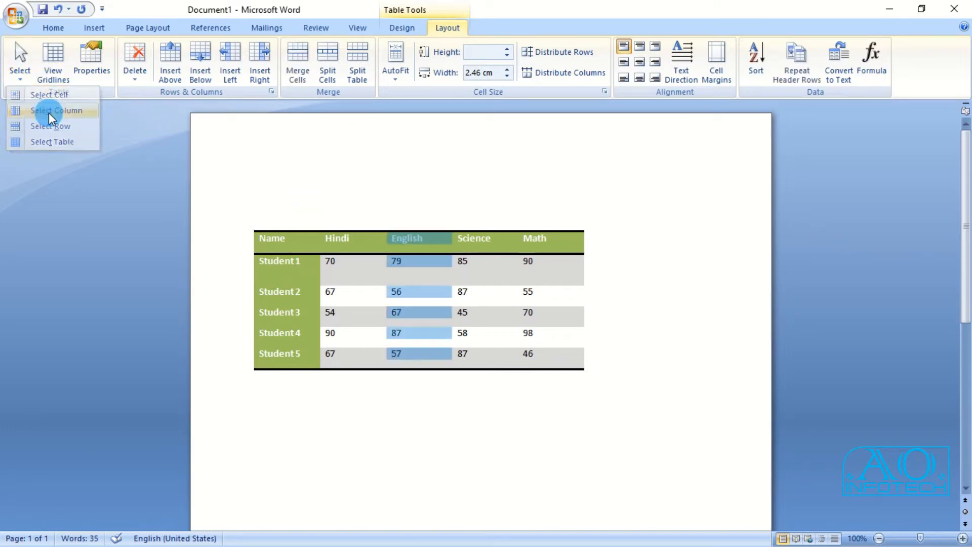
{"action": "left_click", "coordinate": [423, 274]}
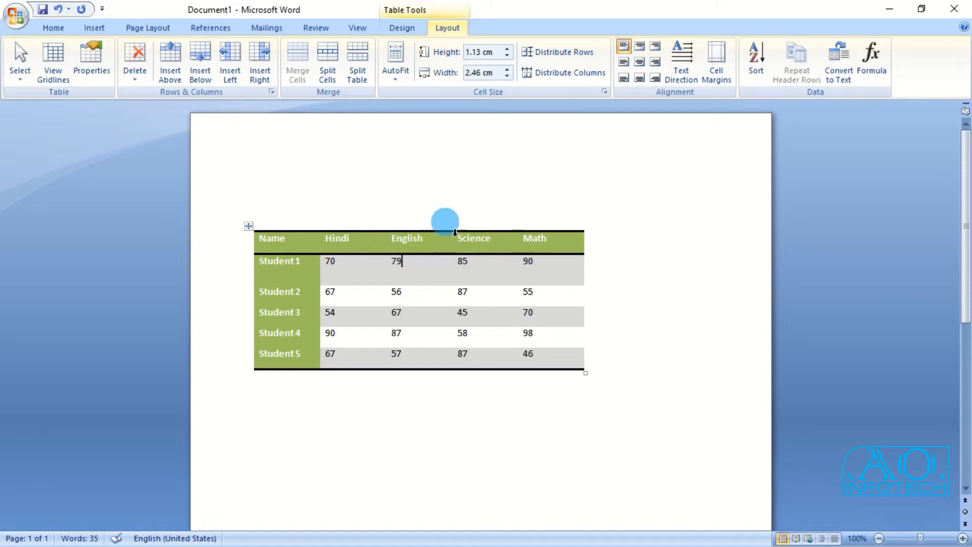
{"action": "left_click", "coordinate": [20, 64]}
{"action": "left_click", "coordinate": [31, 131]}
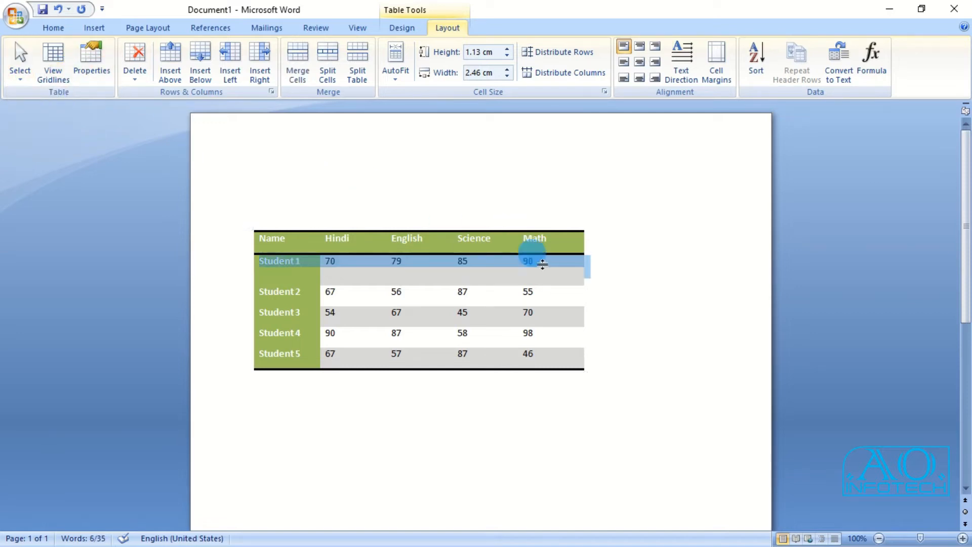
{"action": "left_click", "coordinate": [420, 272]}
Step: Select the entire marks table, and show and hide its gridlines
{"action": "left_click", "coordinate": [20, 63]}
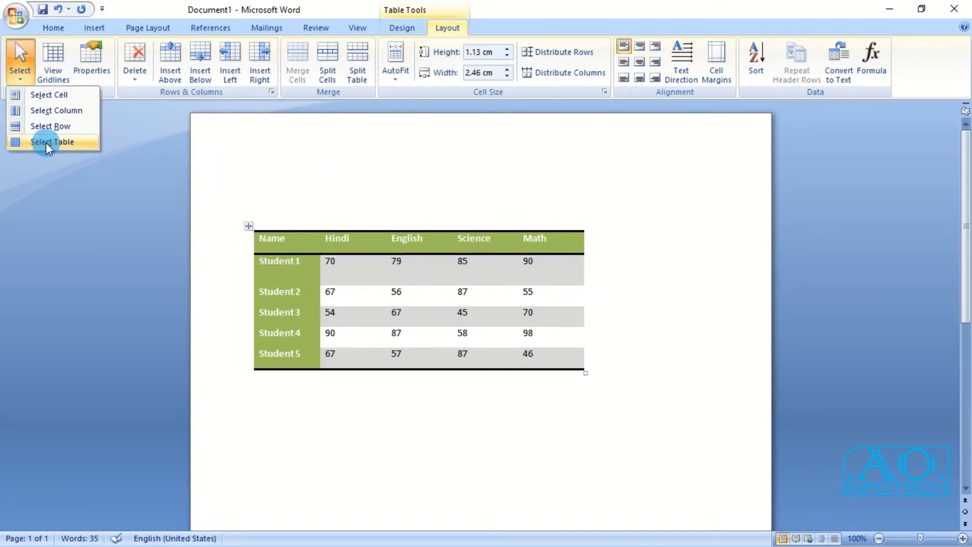
{"action": "left_click", "coordinate": [77, 145]}
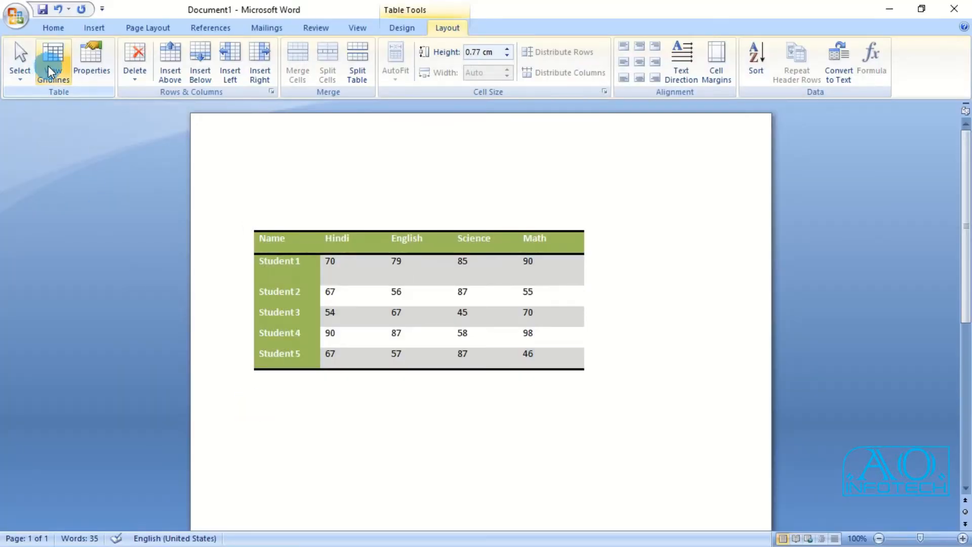
{"action": "left_click", "coordinate": [49, 65]}
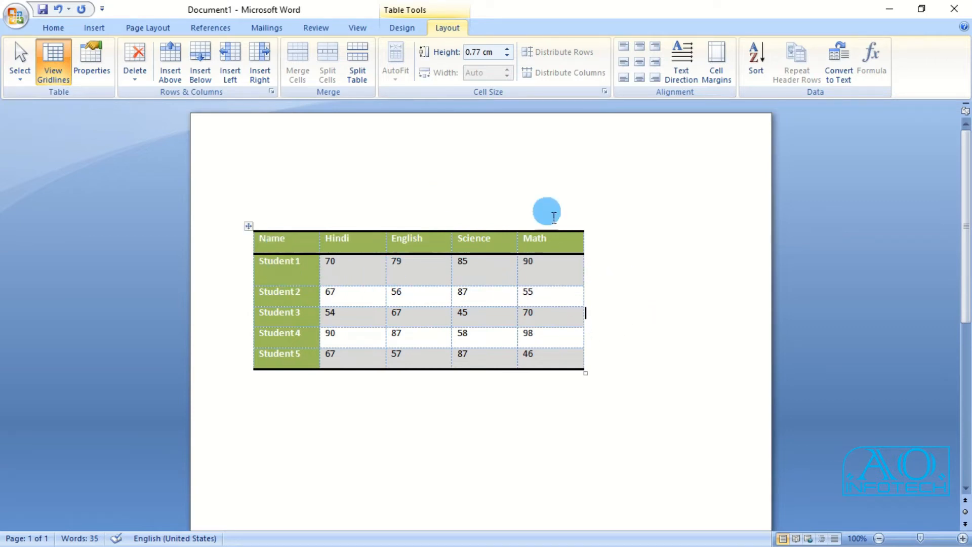
{"action": "left_click", "coordinate": [56, 69]}
Step: Center the marks table on the page in its table properties, with text wrapping set to None
{"action": "left_click", "coordinate": [91, 63]}
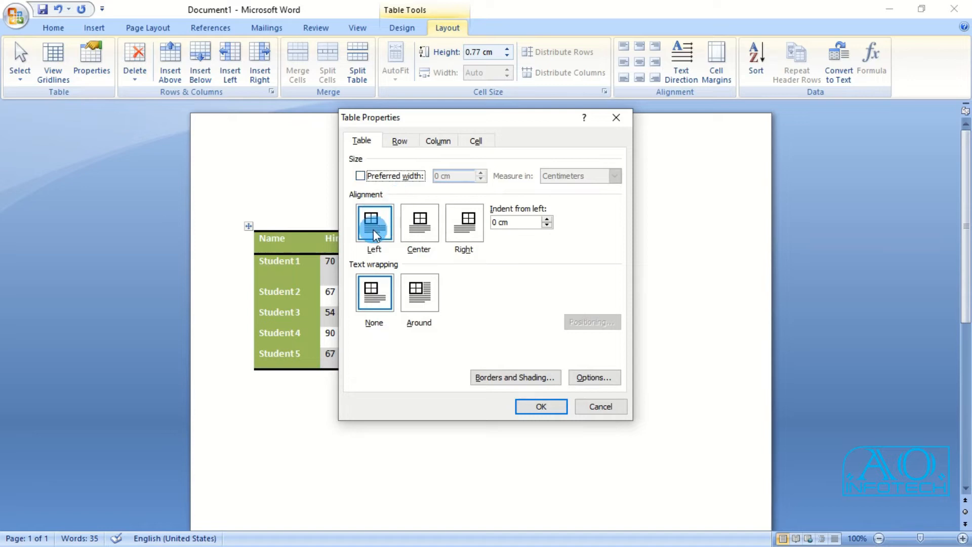
{"action": "left_click", "coordinate": [420, 226]}
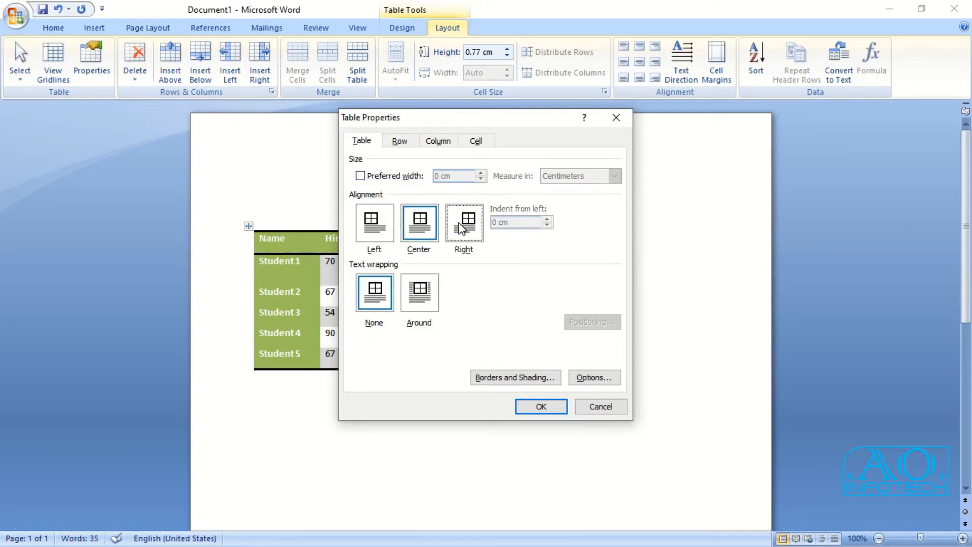
{"action": "left_click", "coordinate": [421, 227]}
{"action": "left_click", "coordinate": [420, 293]}
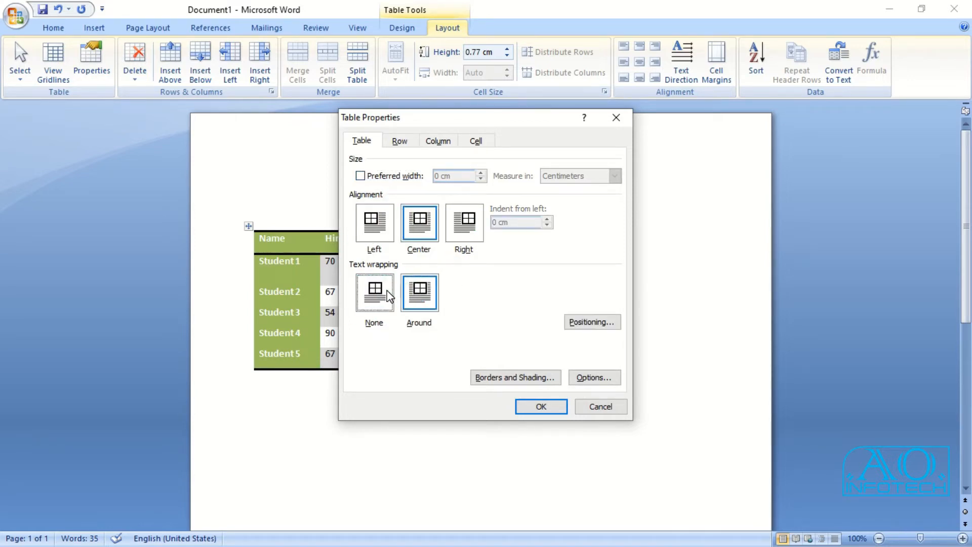
{"action": "left_click", "coordinate": [386, 295]}
{"action": "left_click", "coordinate": [541, 407]}
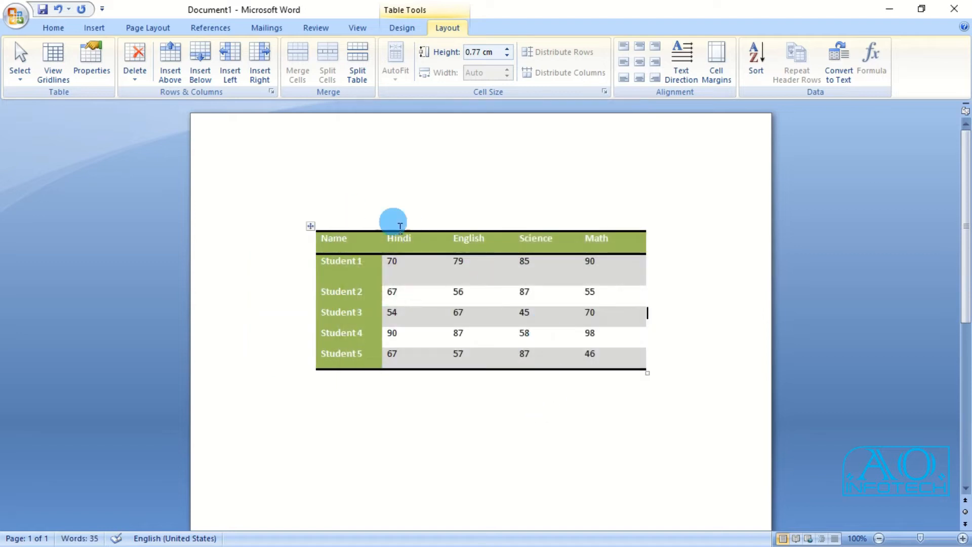
Step: Look through the row and column properties, try the Center and Bottom vertical cell alignments, and apply the settings
{"action": "left_click", "coordinate": [89, 61]}
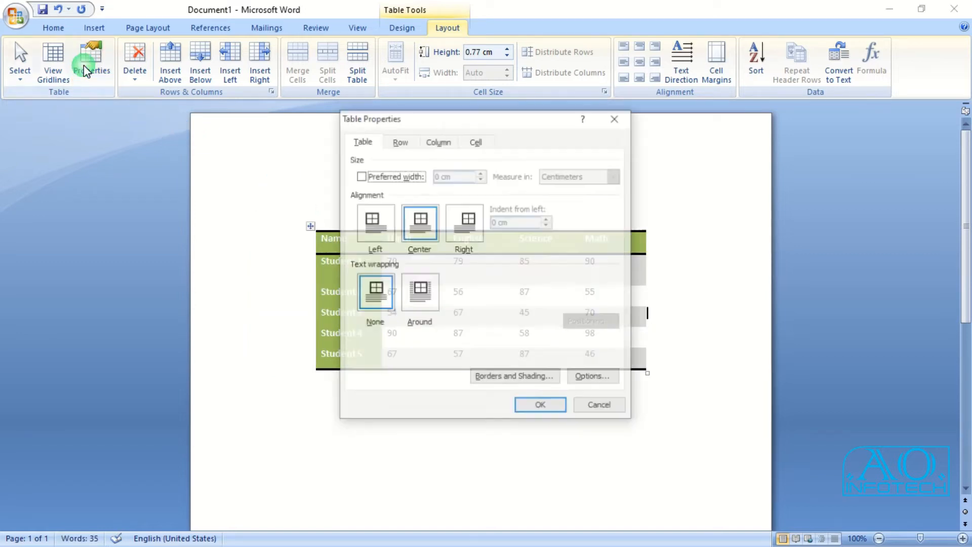
{"action": "left_click", "coordinate": [404, 144]}
{"action": "left_click", "coordinate": [434, 143]}
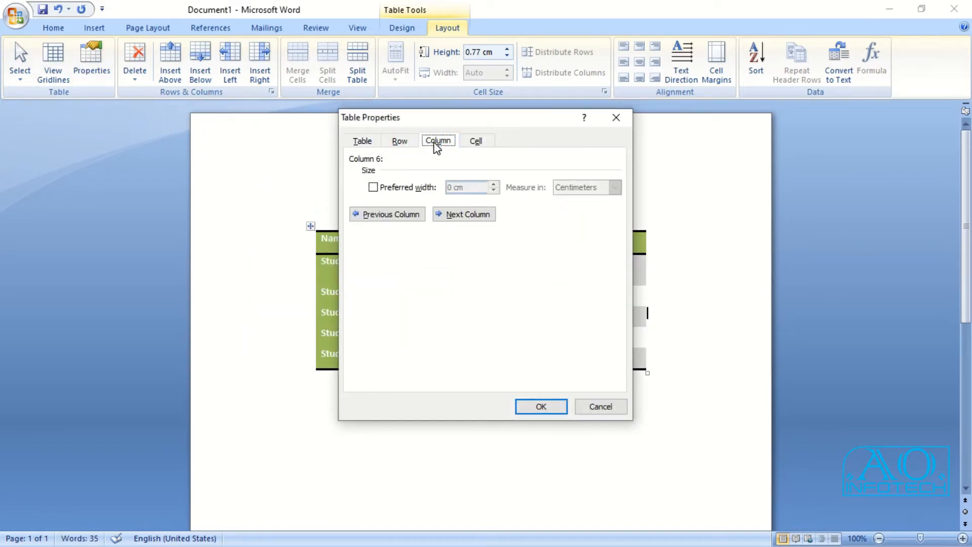
{"action": "left_click", "coordinate": [478, 141]}
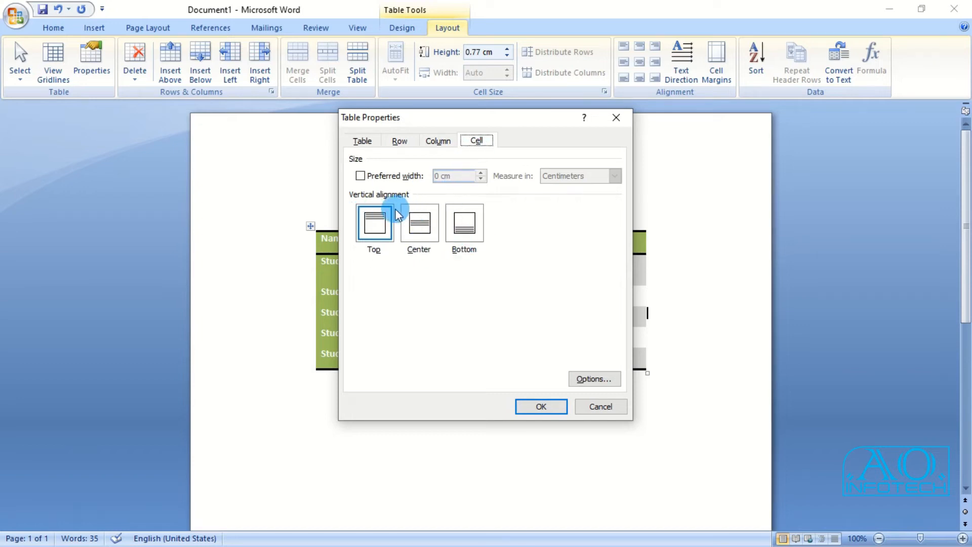
{"action": "left_click", "coordinate": [414, 229]}
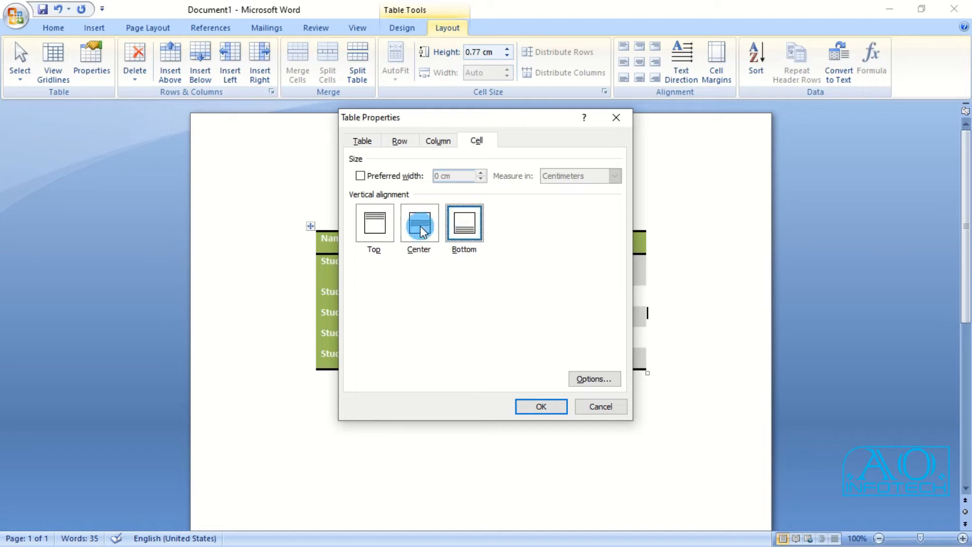
{"action": "left_click", "coordinate": [541, 406]}
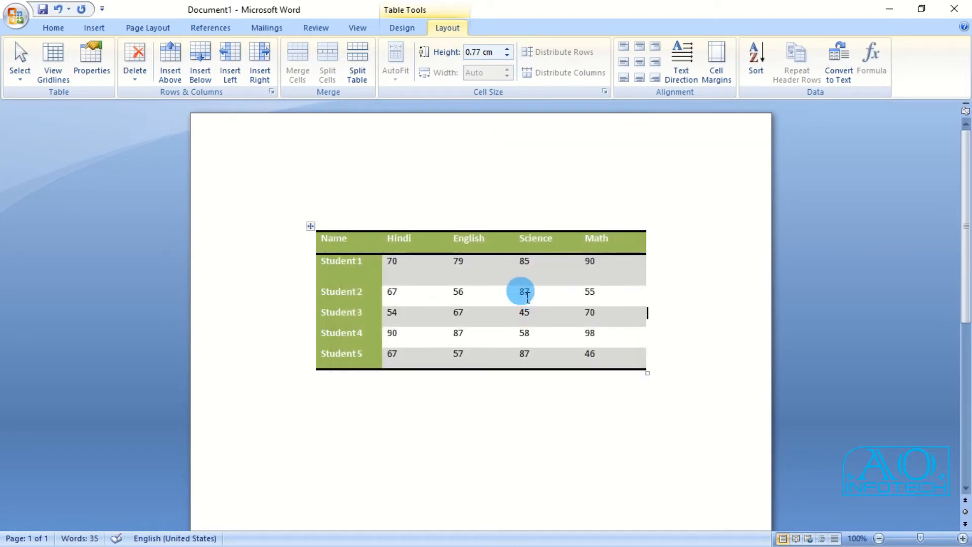
Step: Delete Student 1's Hindi mark cell using the Shift cells left option
{"action": "left_click", "coordinate": [397, 260]}
{"action": "left_click", "coordinate": [135, 71]}
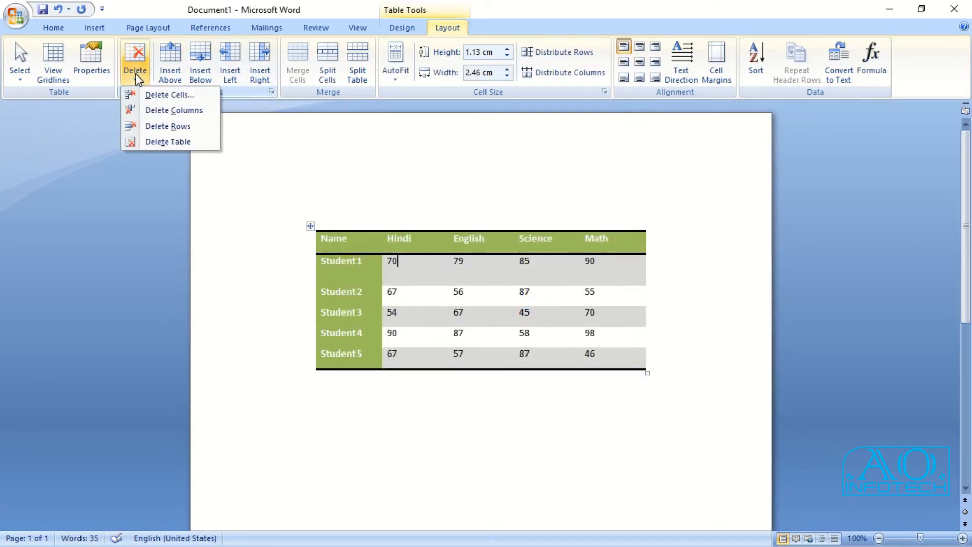
{"action": "left_click", "coordinate": [390, 275]}
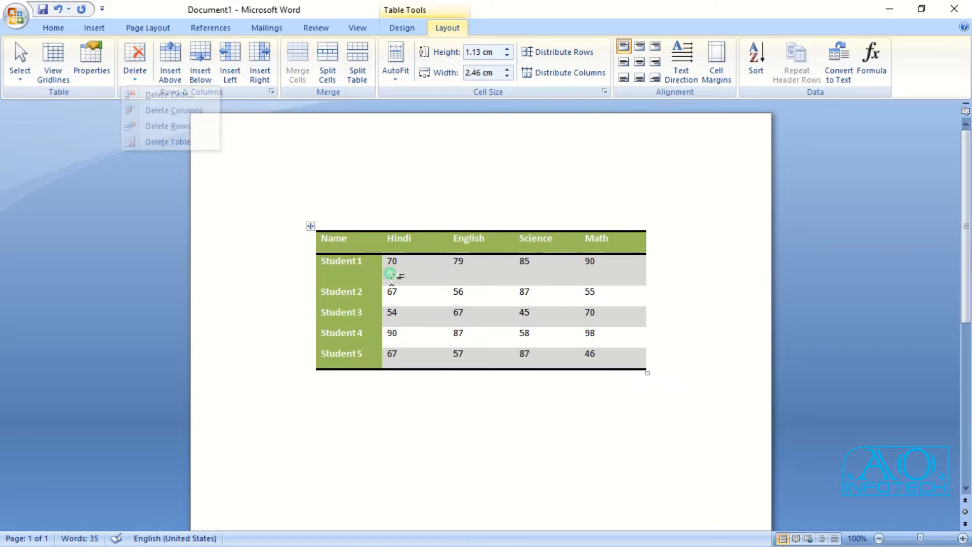
{"action": "left_click", "coordinate": [134, 76]}
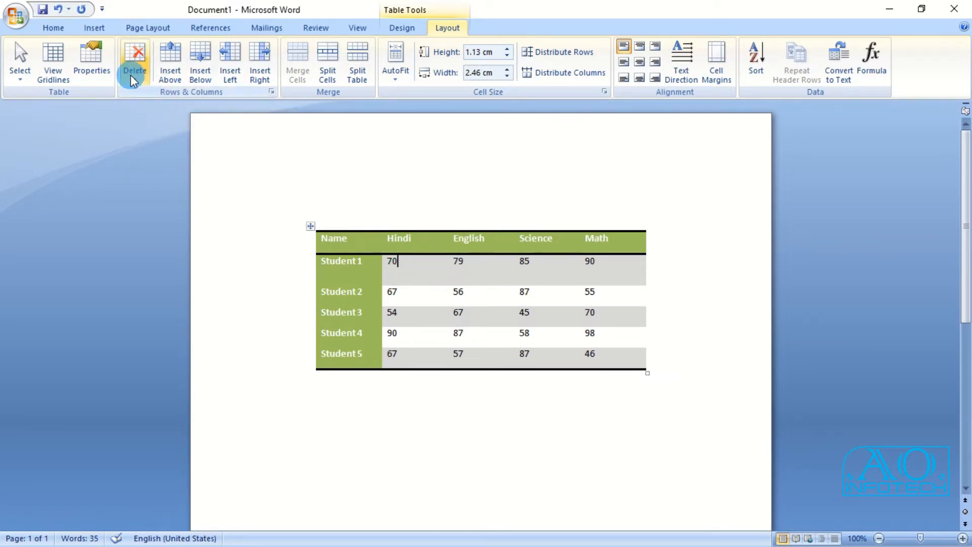
{"action": "left_click", "coordinate": [171, 96]}
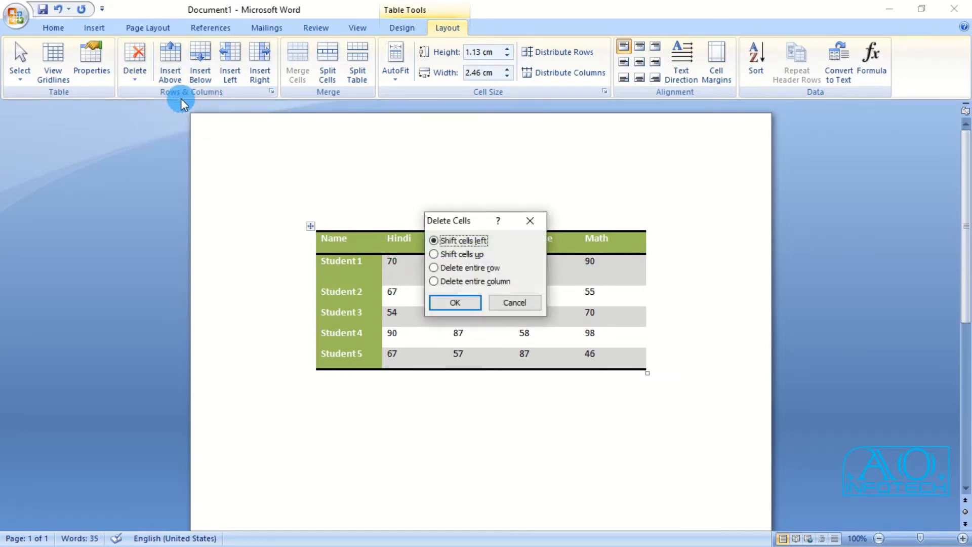
{"action": "left_click", "coordinate": [475, 241]}
{"action": "left_click_drag", "start_coordinate": [475, 226], "coordinate": [624, 145]}
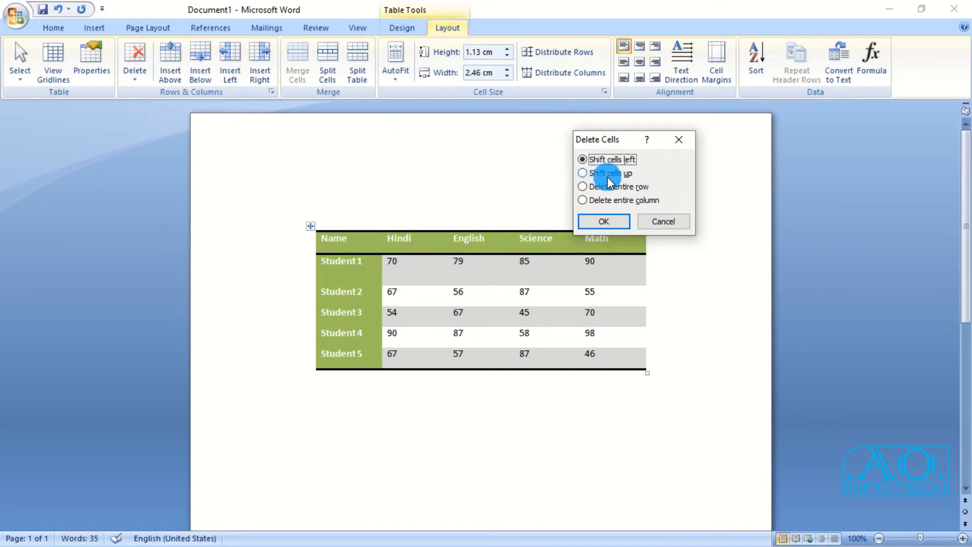
{"action": "left_click", "coordinate": [583, 188]}
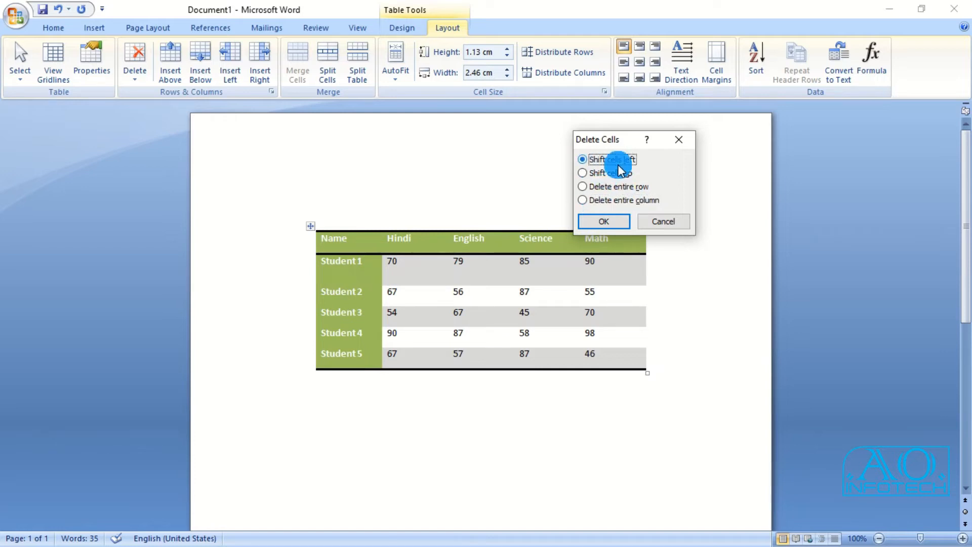
{"action": "left_click", "coordinate": [604, 221]}
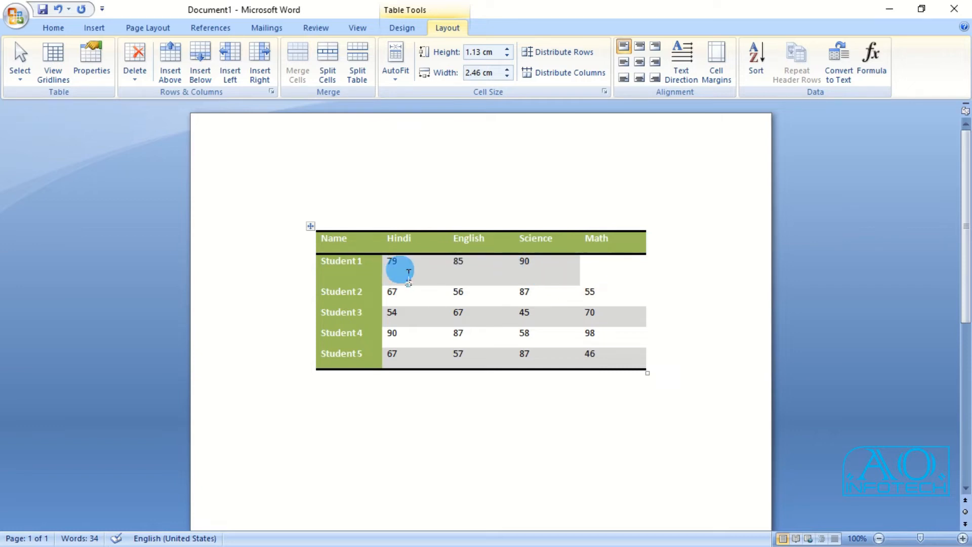
Step: Try deleting the Hindi column, the Student 1 row and the entire table, undoing each deletion
{"action": "left_click", "coordinate": [134, 63]}
{"action": "left_click", "coordinate": [177, 115]}
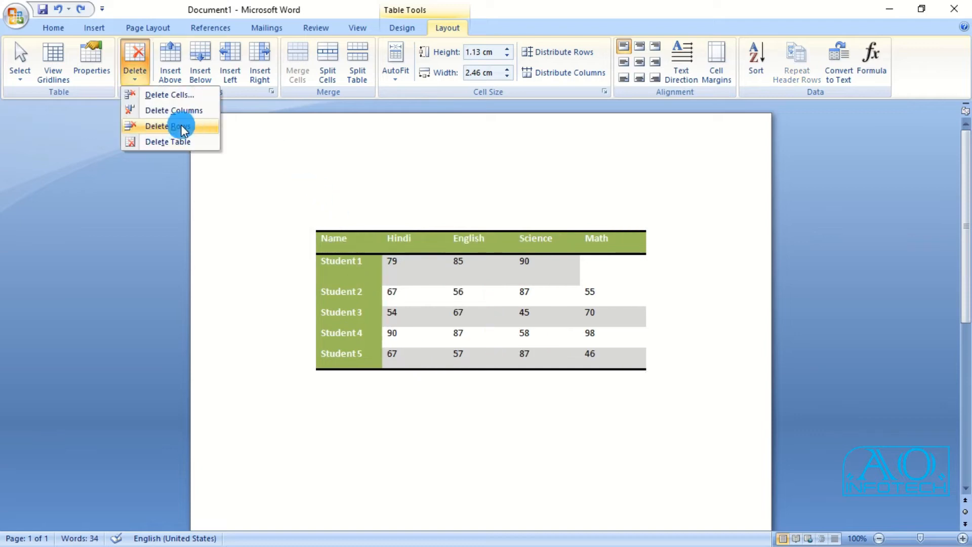
{"action": "left_click", "coordinate": [181, 126]}
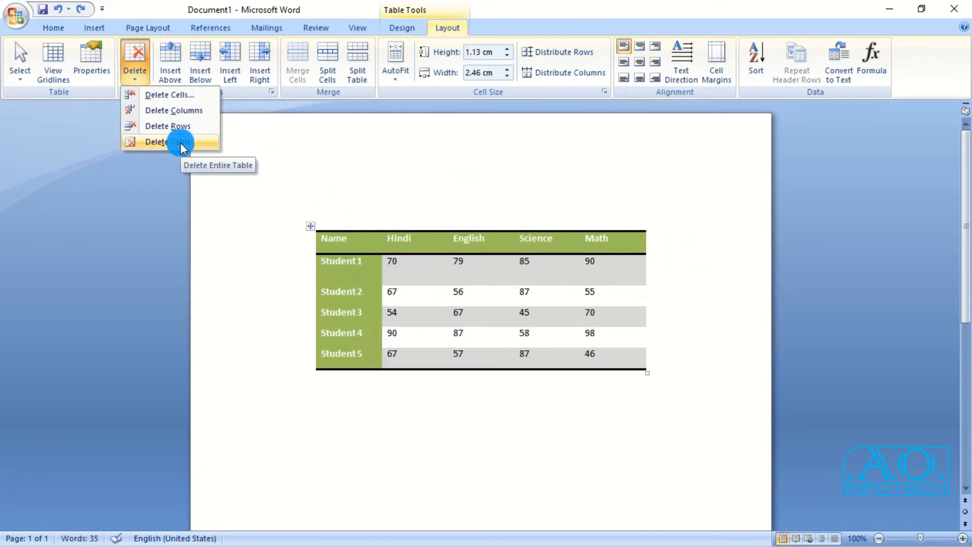
{"action": "left_click", "coordinate": [180, 142]}
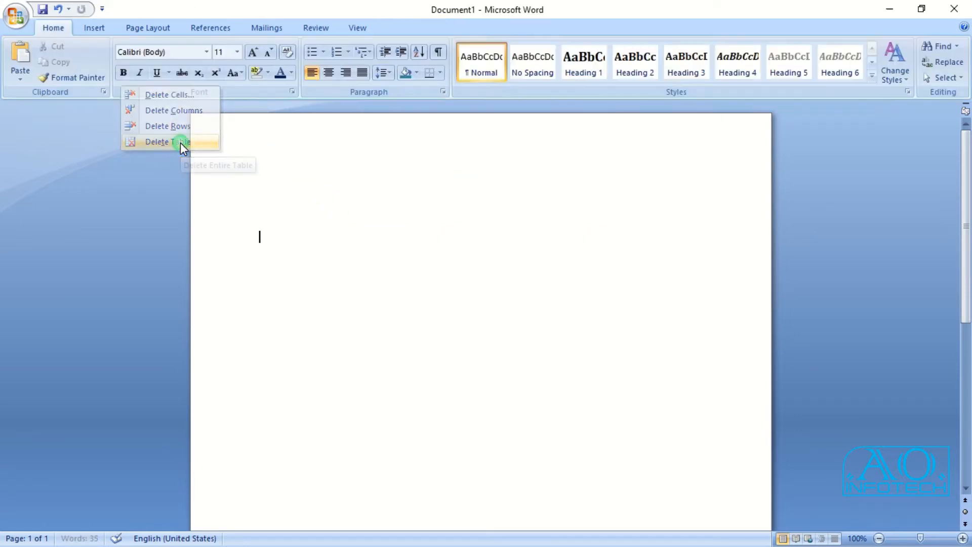
{"action": "key", "text": "ctrl+z"}
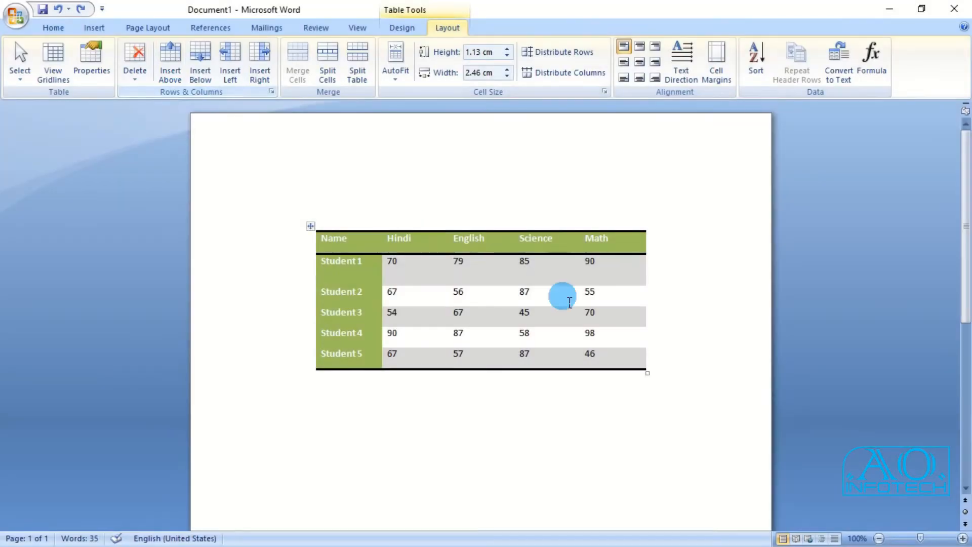
Step: Insert a blank row above the Student 1 row and another directly below it
{"action": "left_click", "coordinate": [382, 270]}
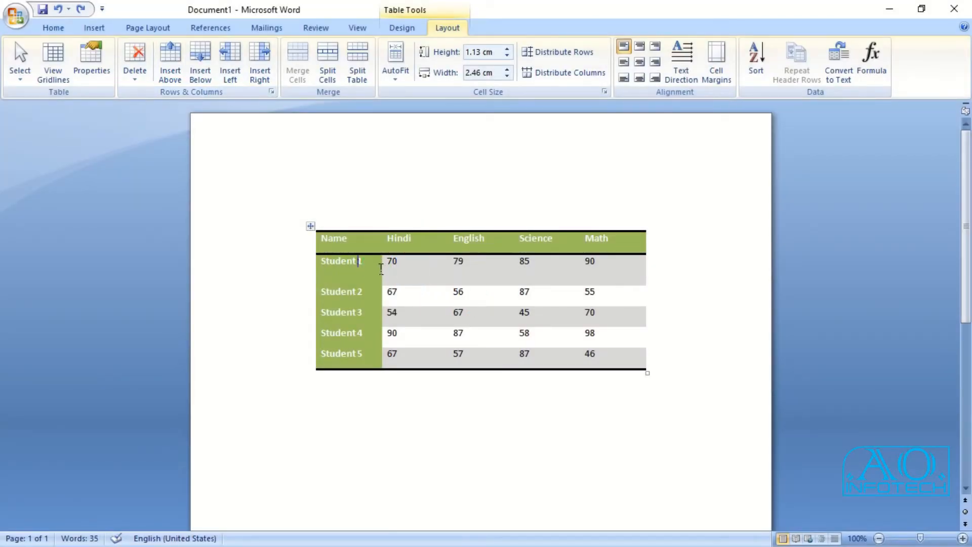
{"action": "left_click", "coordinate": [376, 267]}
{"action": "left_click", "coordinate": [173, 62]}
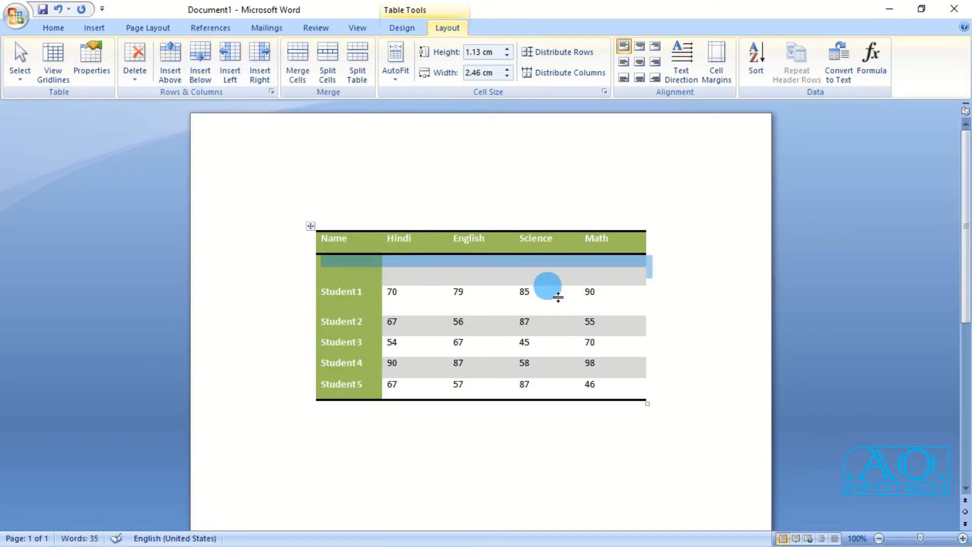
{"action": "left_click", "coordinate": [396, 293]}
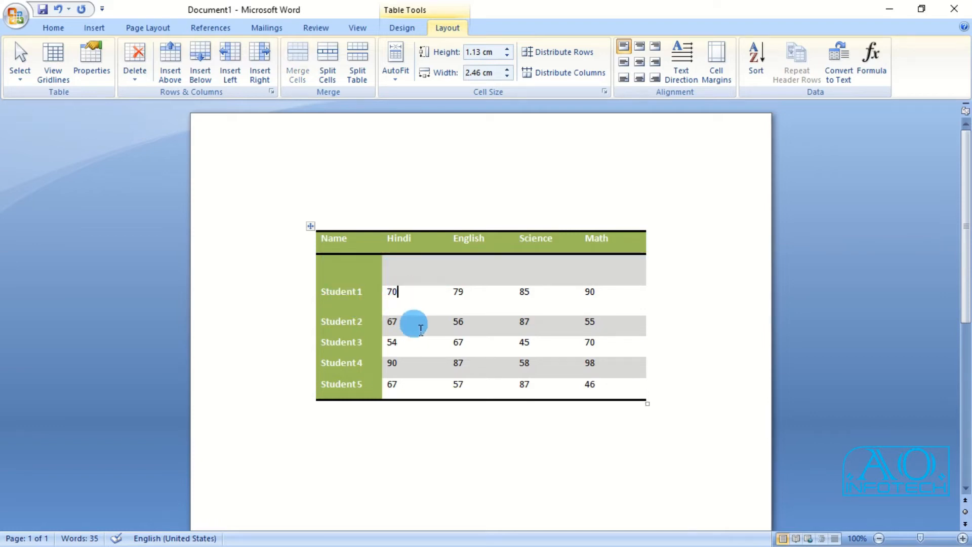
{"action": "left_click", "coordinate": [202, 59]}
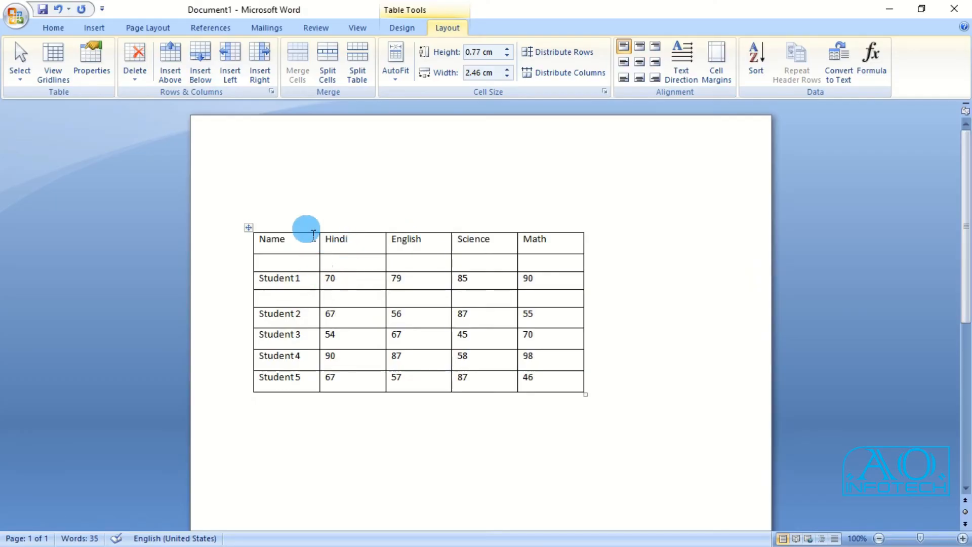
Step: Insert a blank column on each side of the Hindi column
{"action": "left_click", "coordinate": [233, 65]}
{"action": "left_click", "coordinate": [423, 321]}
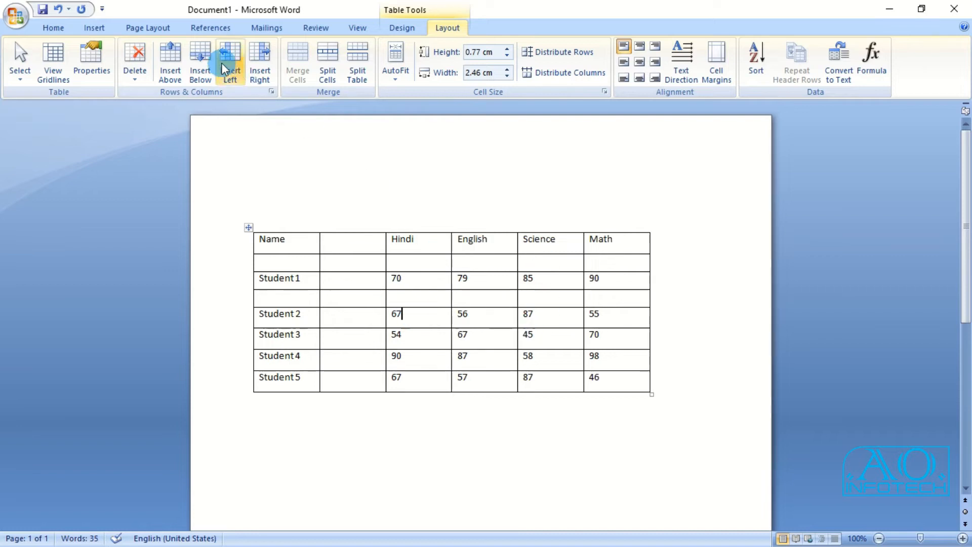
{"action": "left_click", "coordinate": [261, 62]}
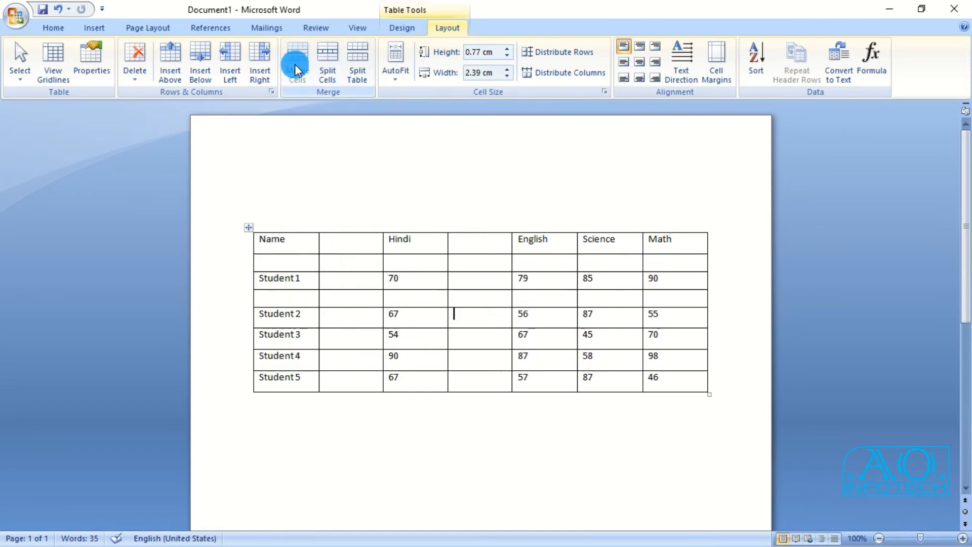
Step: Merge the four cells around Student 2's English mark and the blank cells beside and above it, and split the result into 3 columns and 1 row
{"action": "left_click_drag", "start_coordinate": [452, 297], "coordinate": [542, 323]}
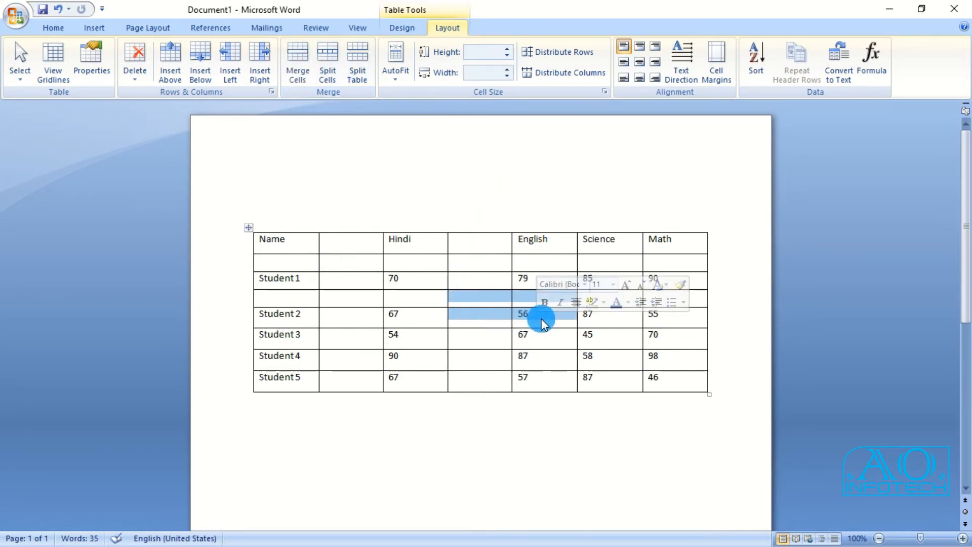
{"action": "left_click", "coordinate": [298, 64]}
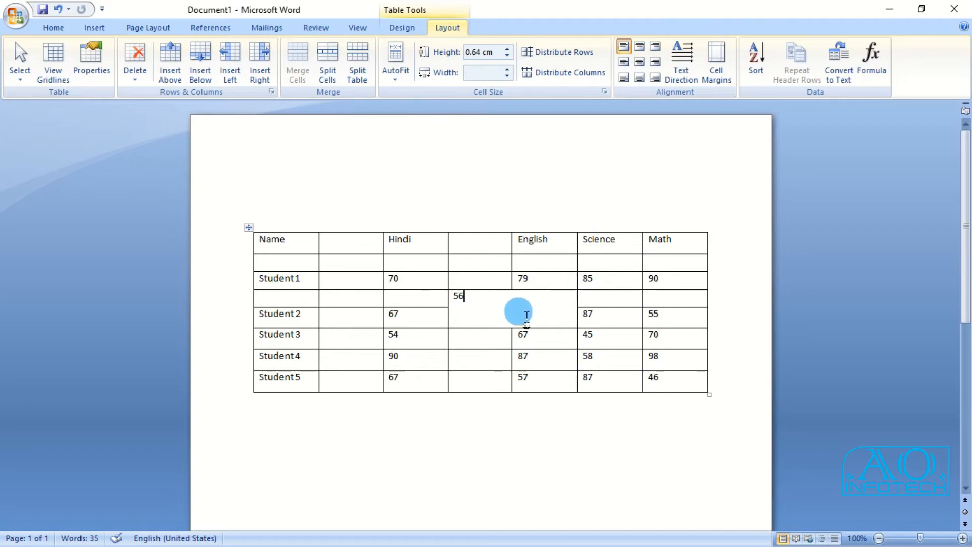
{"action": "left_click", "coordinate": [329, 57]}
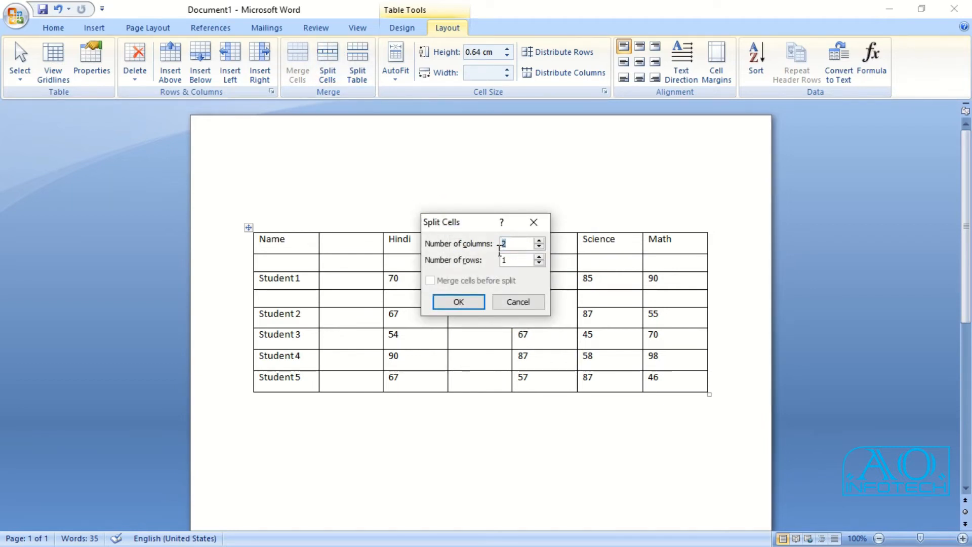
{"action": "left_click_drag", "start_coordinate": [476, 227], "coordinate": [365, 186]}
{"action": "left_click", "coordinate": [399, 203]}
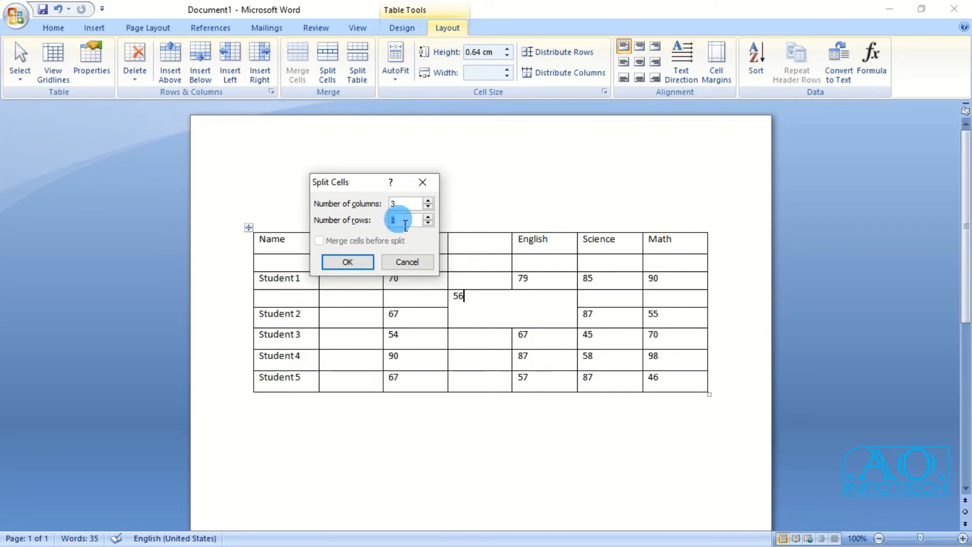
{"action": "left_click", "coordinate": [348, 262]}
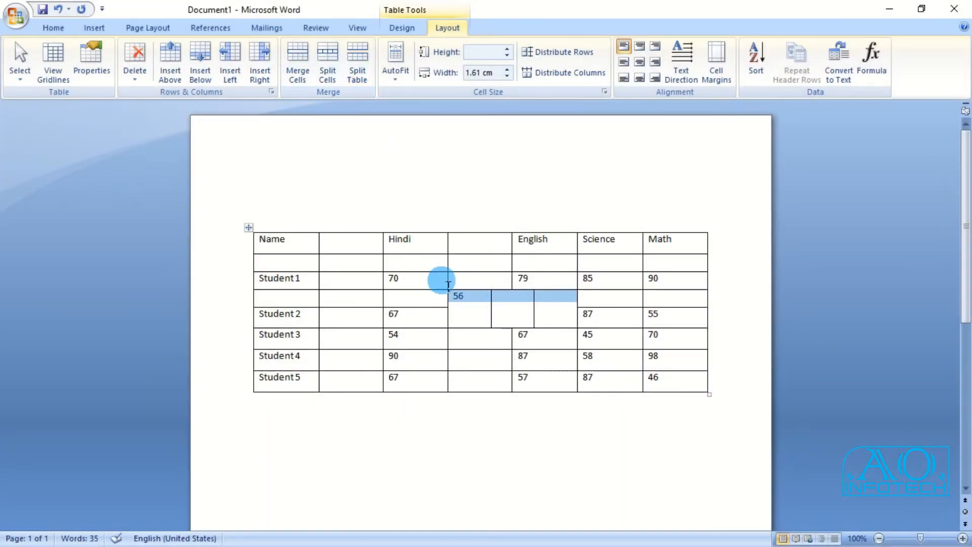
{"action": "left_click", "coordinate": [428, 282]}
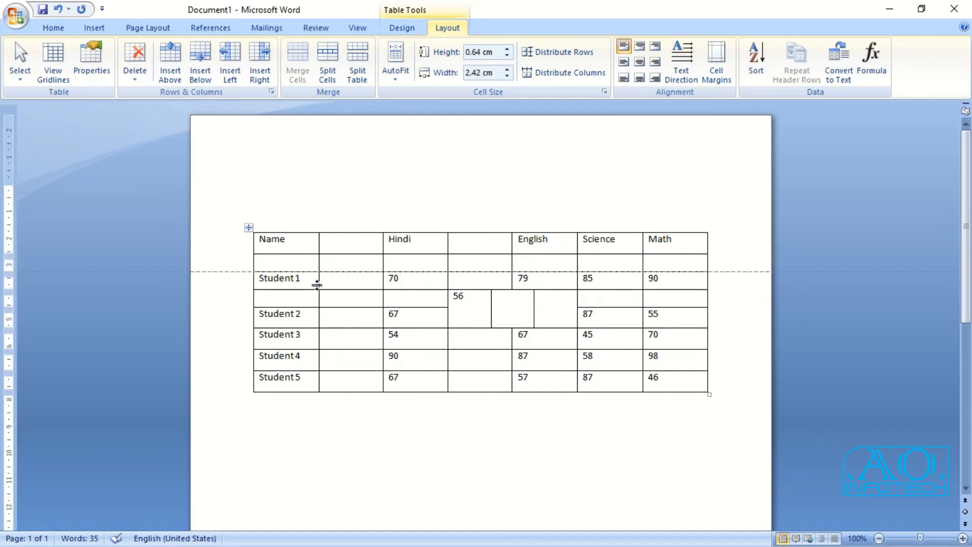
Step: Split the marks table into two separate tables at the Student 1 row
{"action": "left_click_drag", "start_coordinate": [317, 286], "coordinate": [315, 285]}
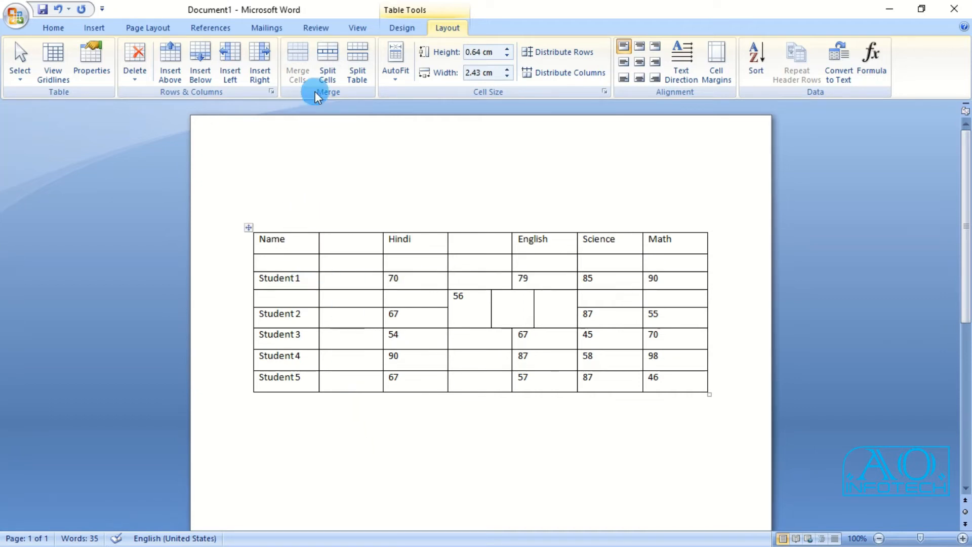
{"action": "left_click", "coordinate": [358, 66]}
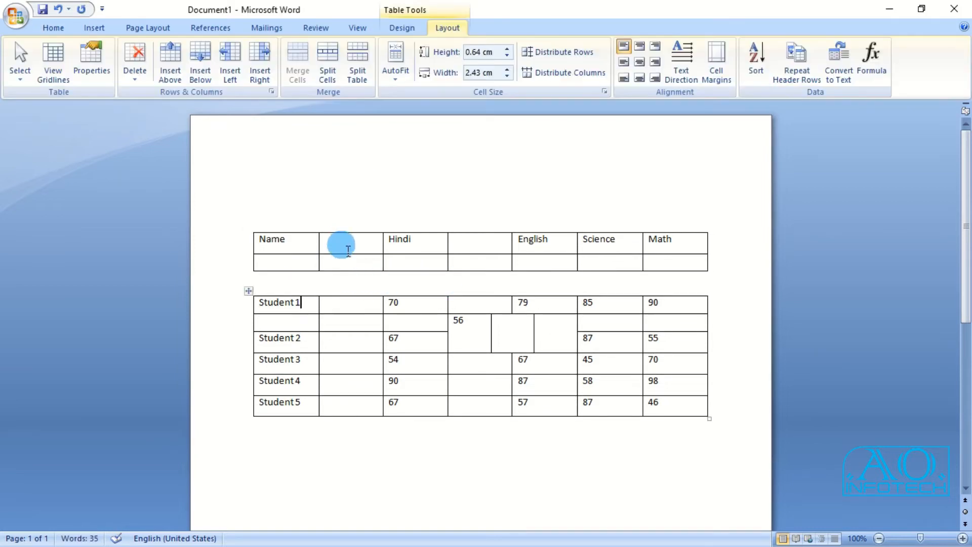
{"action": "key", "text": "Down"}
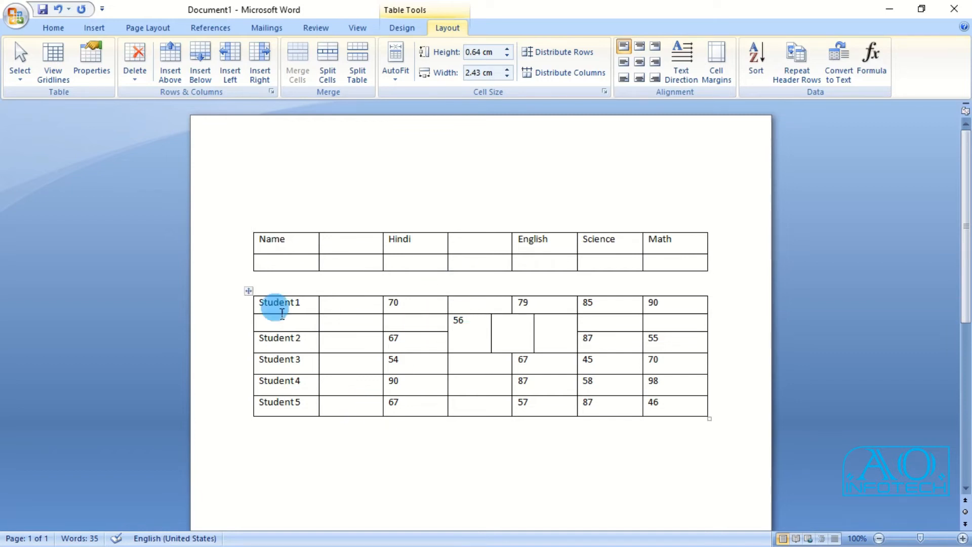
Step: Select the whole lower table and move it up to rejoin the header table, clearing the selection
{"action": "left_click", "coordinate": [336, 300]}
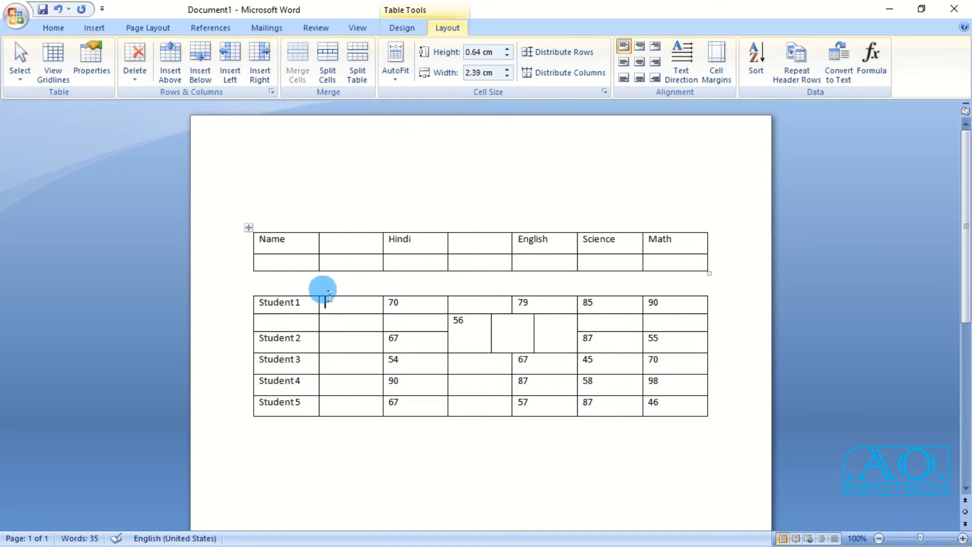
{"action": "left_click", "coordinate": [248, 291]}
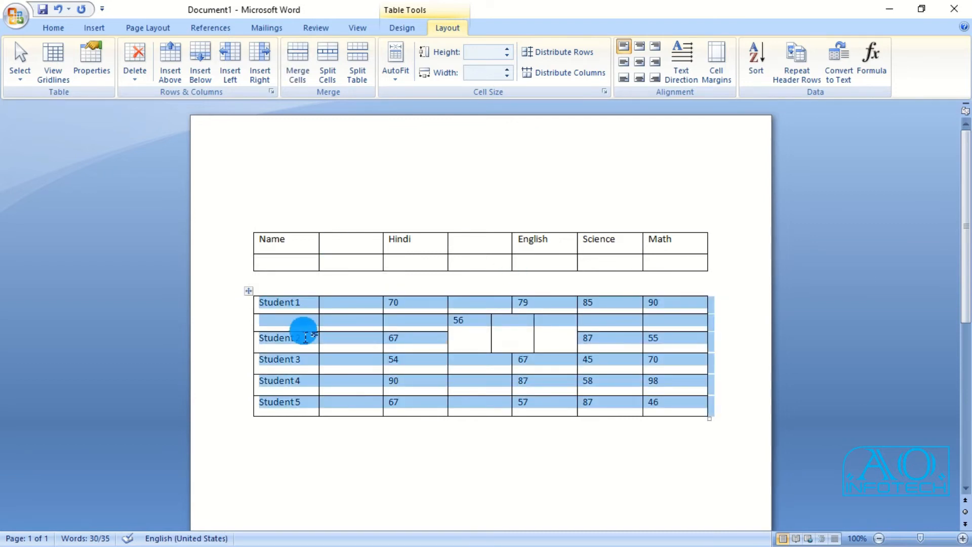
{"action": "key", "text": "alt+shift+Up"}
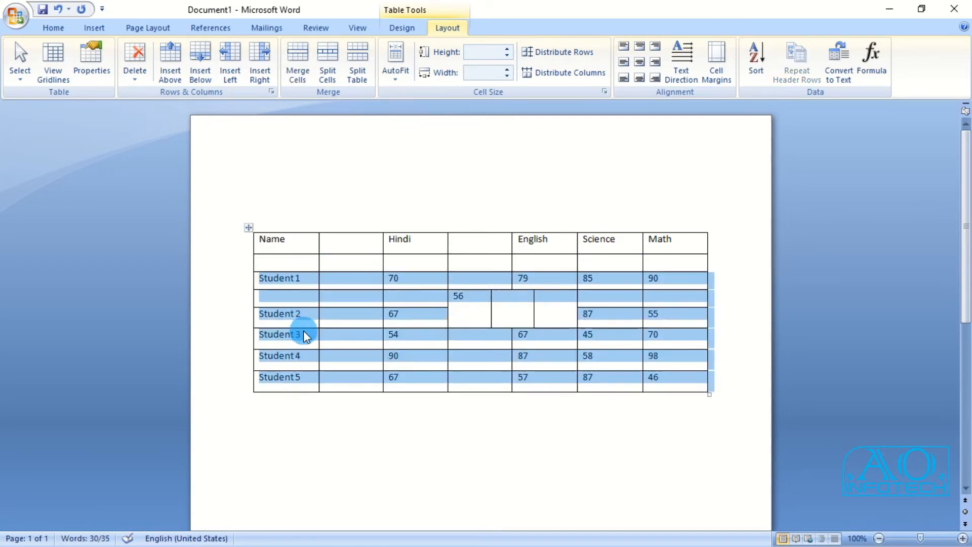
{"action": "left_click", "coordinate": [268, 266]}
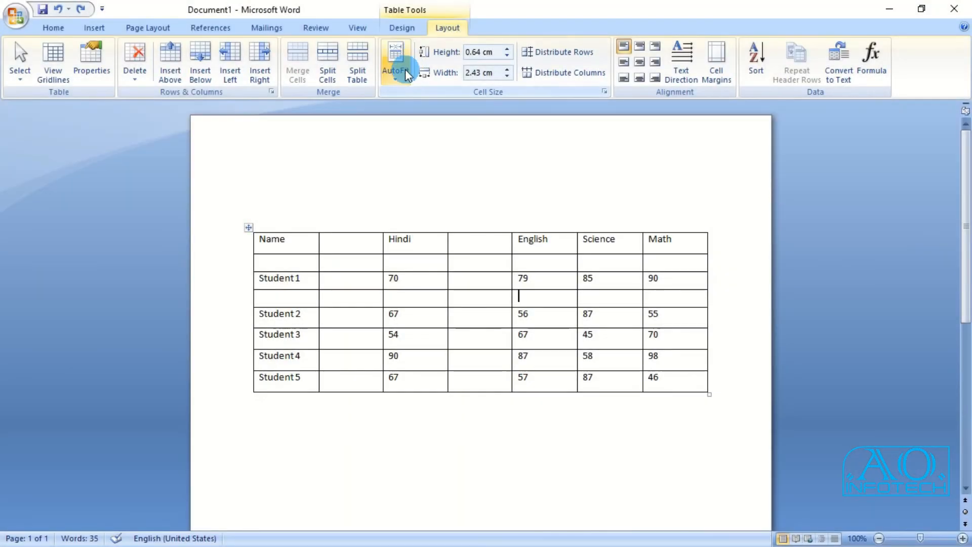
Step: AutoFit the marks table to its contents, and widen it with AutoFit Window
{"action": "left_click", "coordinate": [398, 77]}
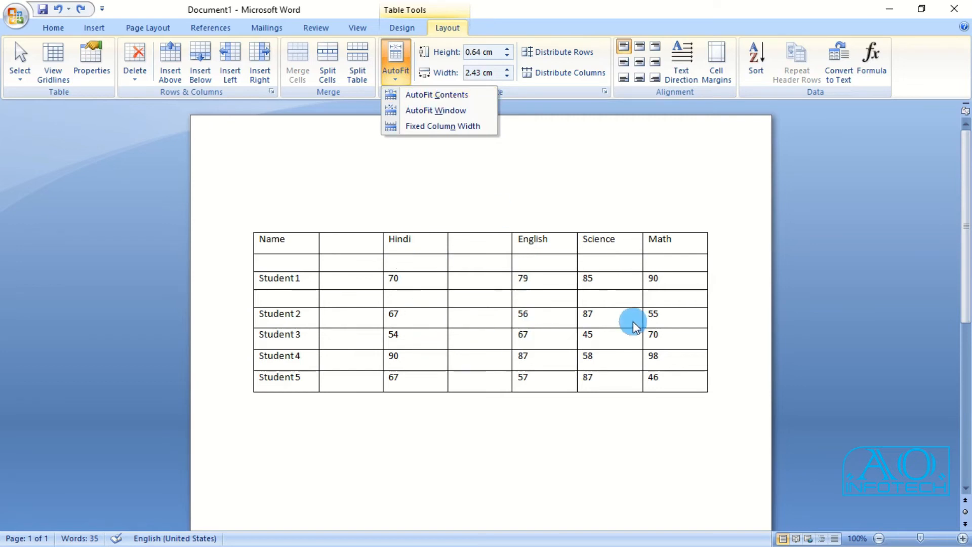
{"action": "left_click", "coordinate": [413, 94]}
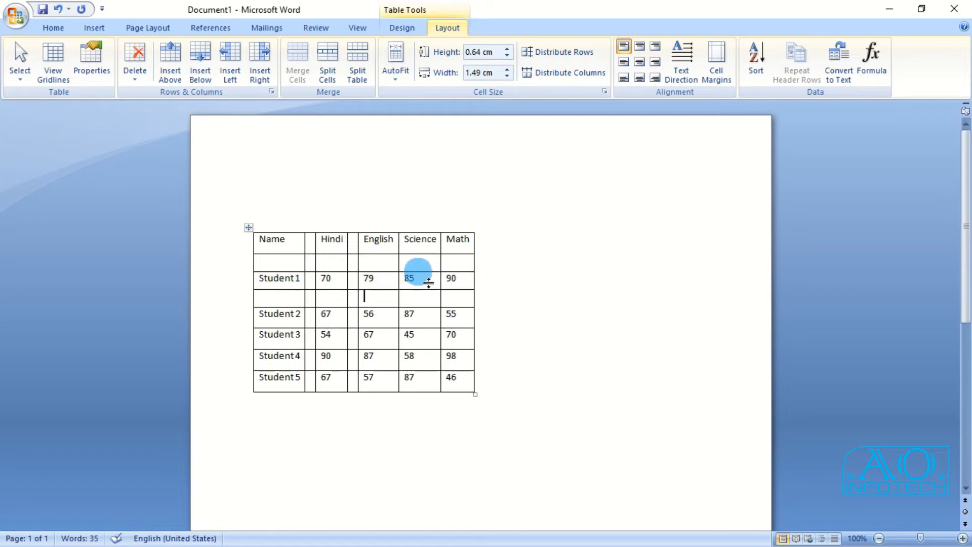
{"action": "left_click", "coordinate": [396, 61]}
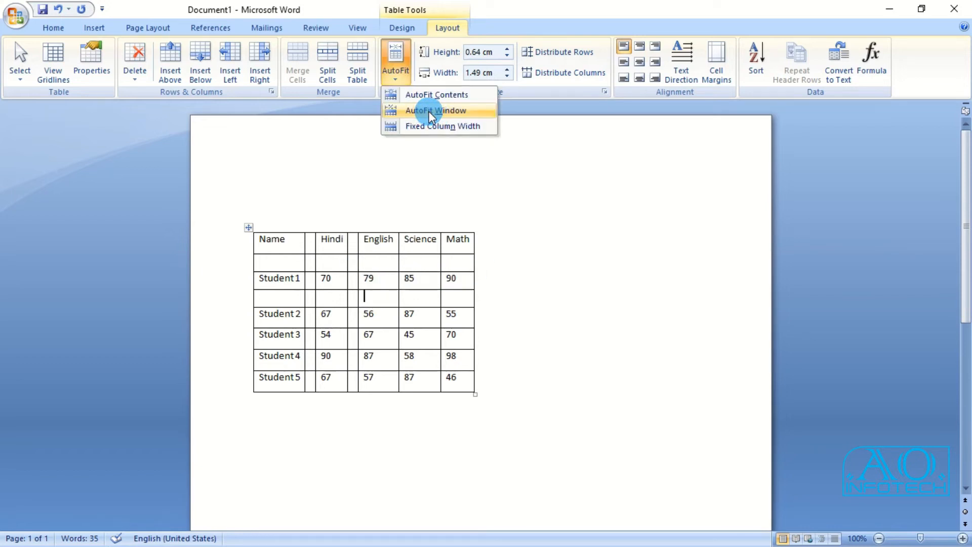
{"action": "left_click", "coordinate": [429, 111]}
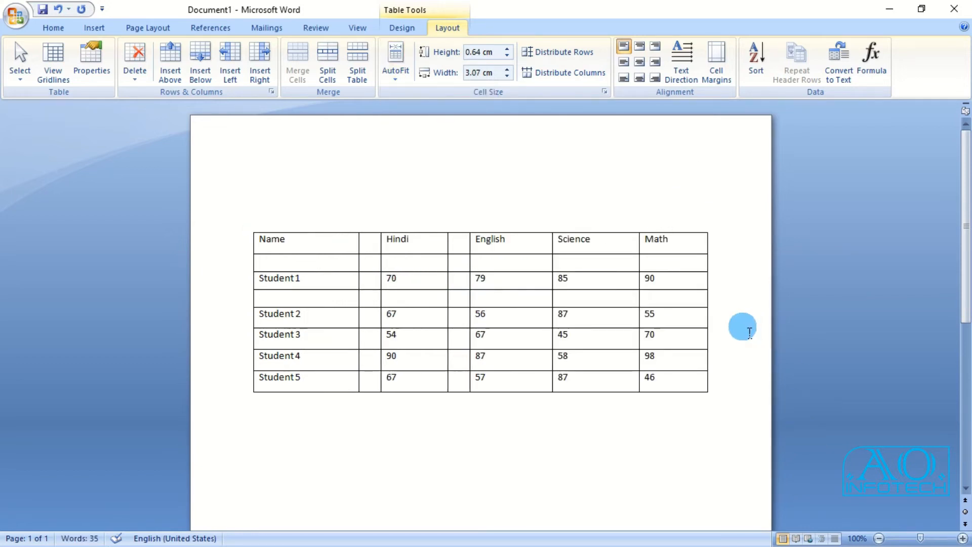
Step: Apply Fixed Column Width to the marks table, and set the Student 1 row height to 1 cm
{"action": "left_click", "coordinate": [395, 59]}
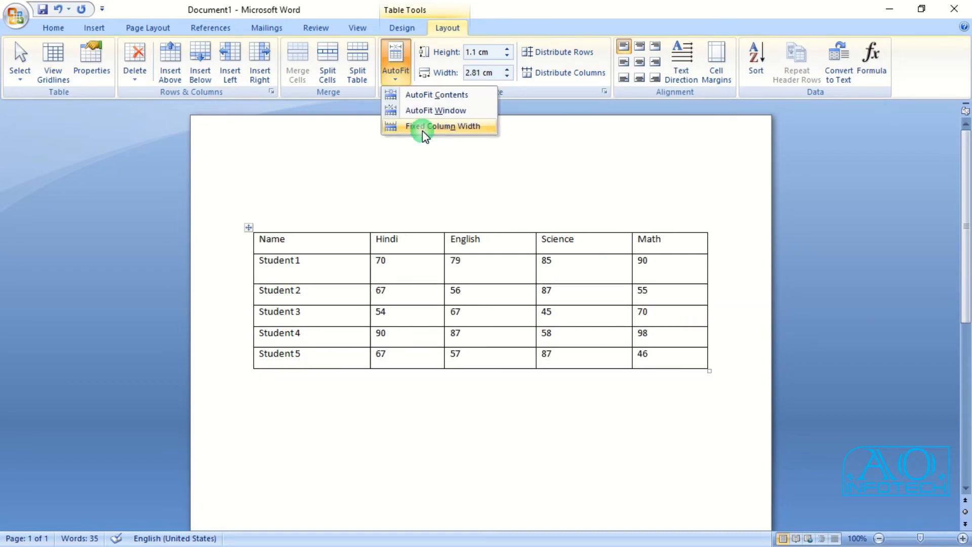
{"action": "left_click", "coordinate": [422, 129]}
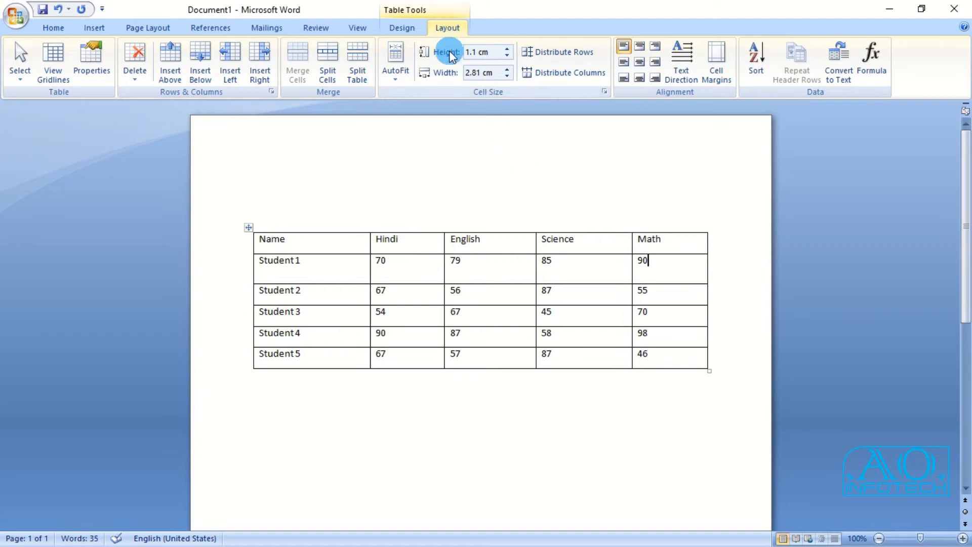
{"action": "left_click", "coordinate": [507, 48]}
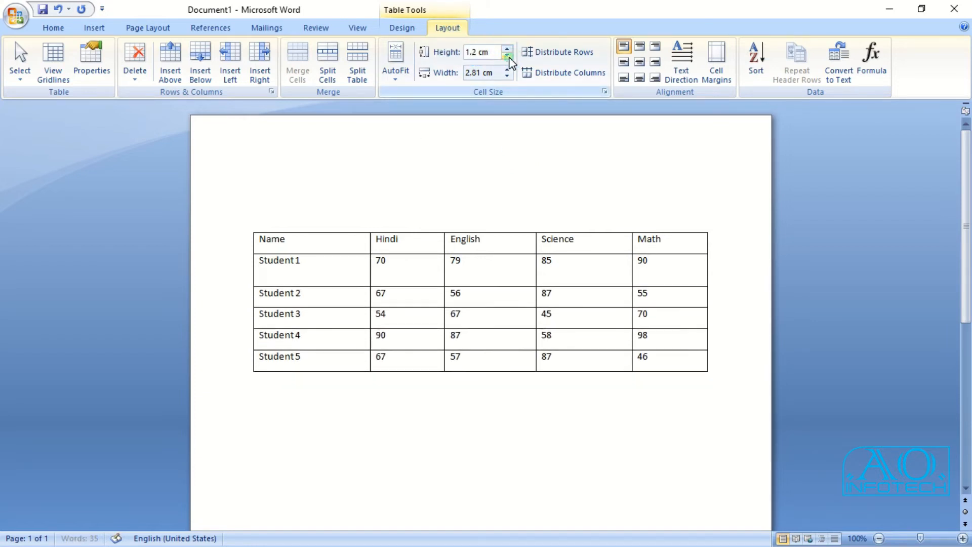
{"action": "left_click", "coordinate": [508, 55]}
Step: Widen the Math column to 3.5 cm, and narrow it to 2.3 cm
{"action": "left_click", "coordinate": [507, 70]}
{"action": "left_click", "coordinate": [507, 69]}
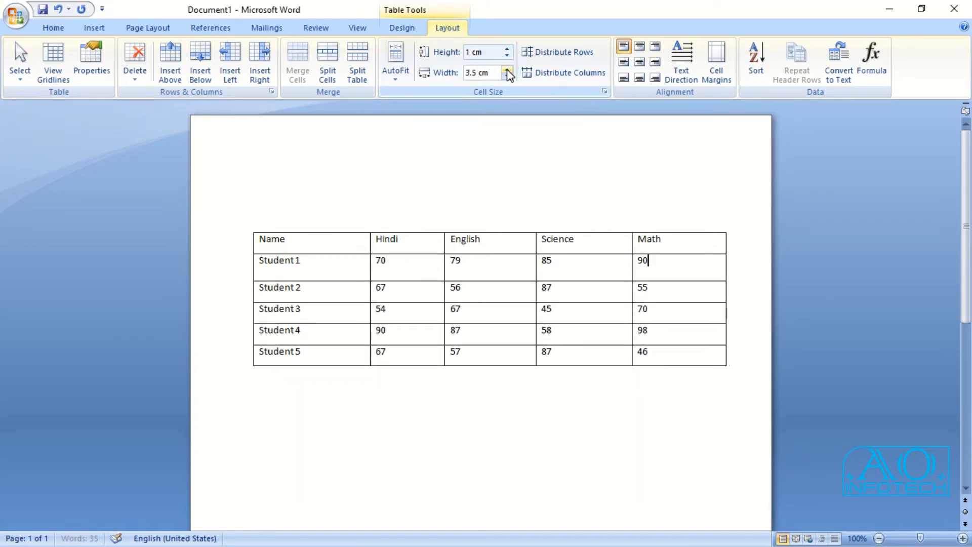
{"action": "left_click", "coordinate": [507, 76]}
{"action": "left_click", "coordinate": [507, 77]}
{"action": "left_click", "coordinate": [506, 77]}
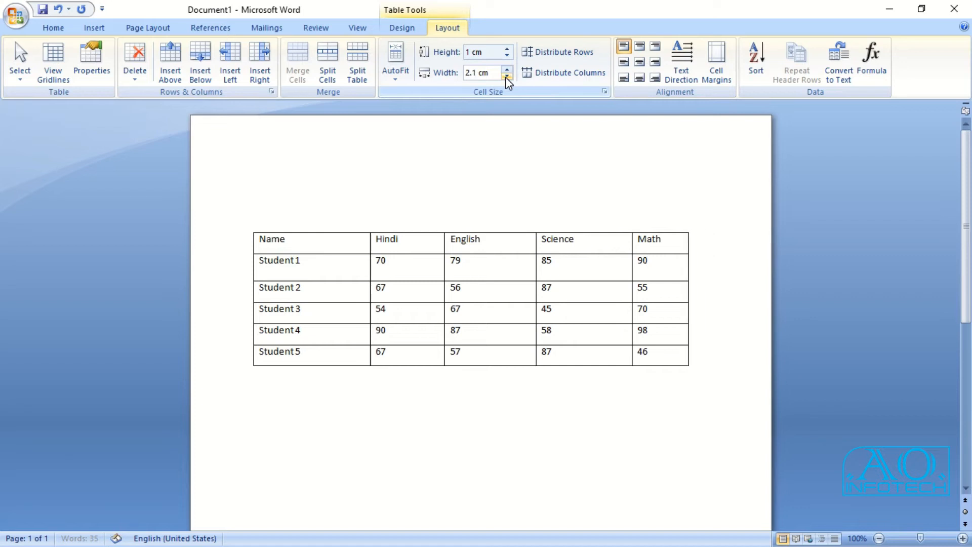
{"action": "left_click", "coordinate": [507, 77]}
{"action": "left_click", "coordinate": [506, 70]}
Step: Raise the Student 1 row height to 1.5 cm, and lower it to 1.2 cm
{"action": "left_click", "coordinate": [507, 50]}
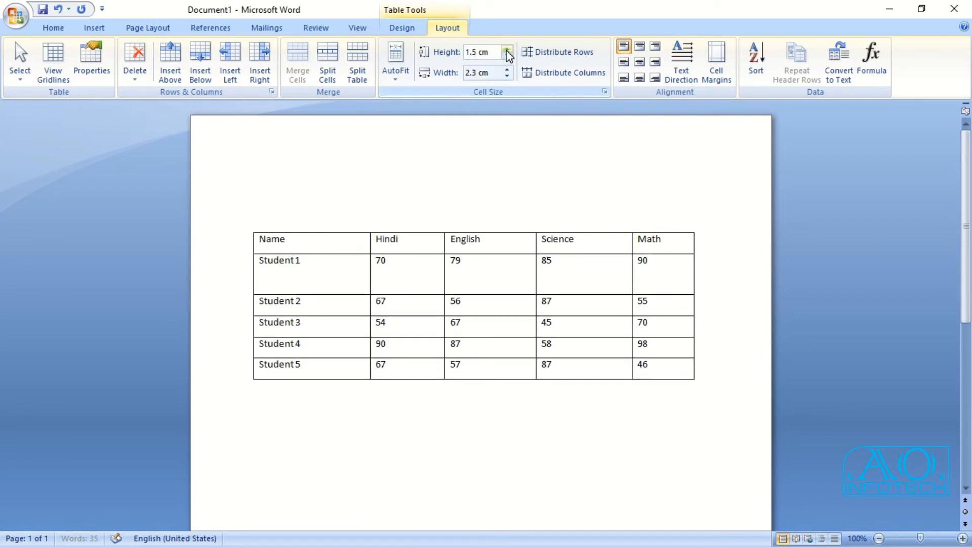
{"action": "left_click", "coordinate": [507, 55]}
{"action": "left_click", "coordinate": [507, 55]}
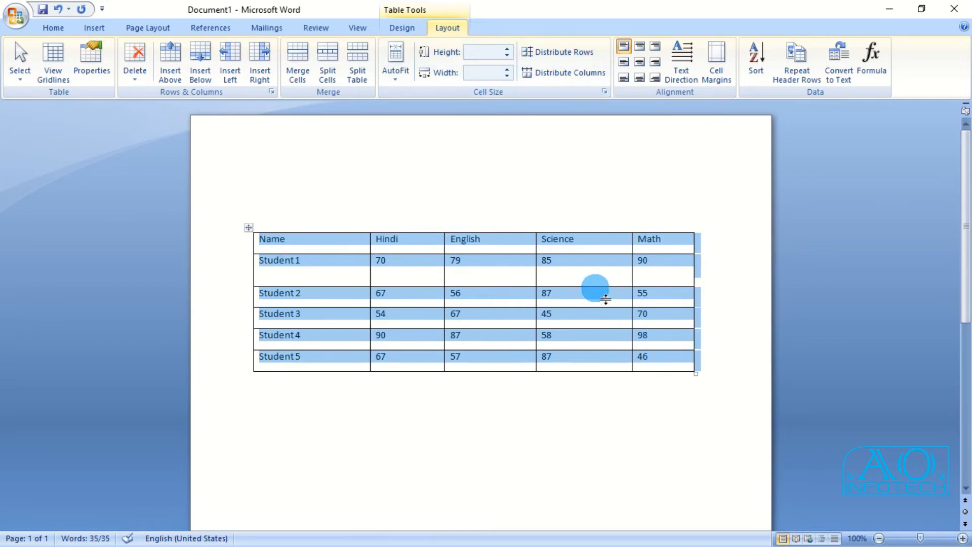
Step: Distribute all rows of the marks table to equal heights, and clear the selection
{"action": "left_click", "coordinate": [597, 265]}
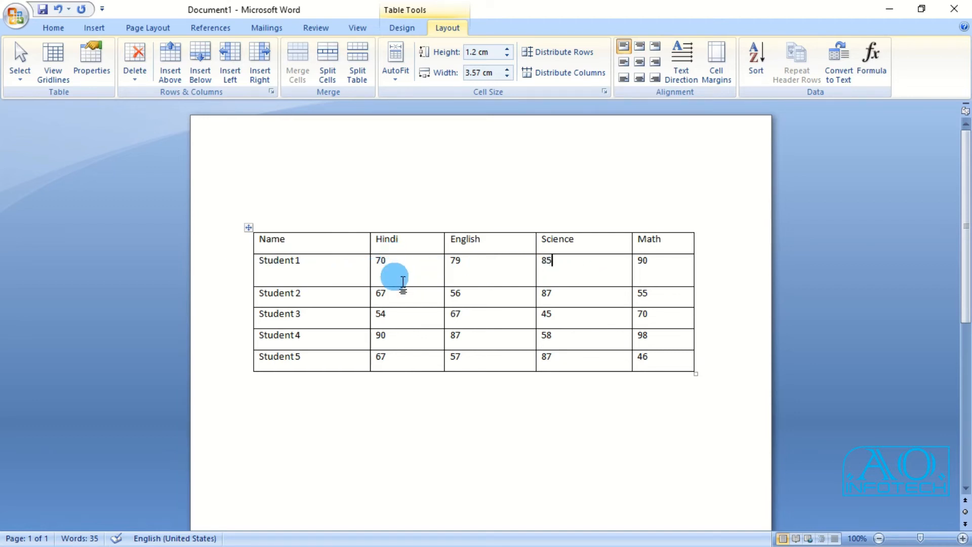
{"action": "key", "text": "ctrl+a"}
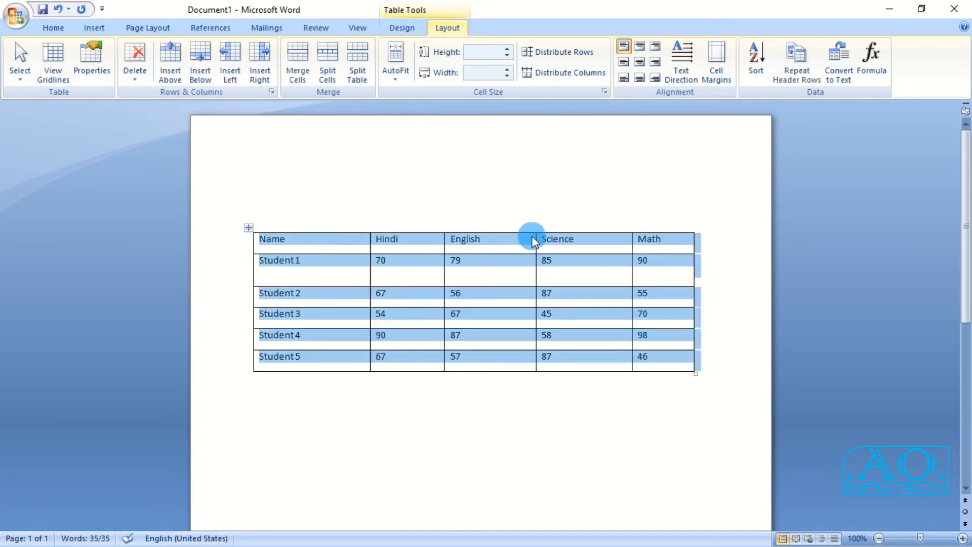
{"action": "left_click", "coordinate": [559, 58]}
{"action": "left_click", "coordinate": [387, 285]}
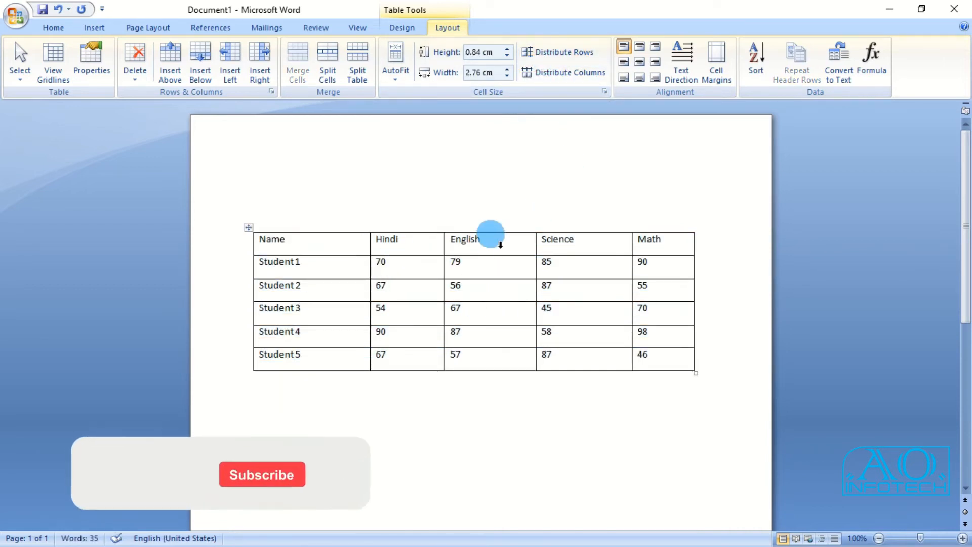
{"action": "left_click", "coordinate": [486, 274]}
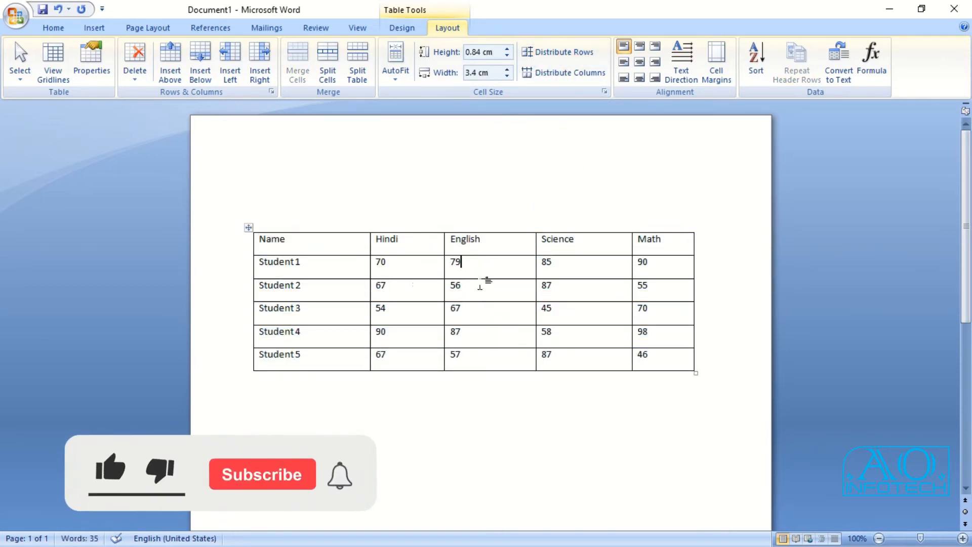
Step: Distribute all columns of the marks table to equal widths, and clear the selection
{"action": "left_click", "coordinate": [248, 227]}
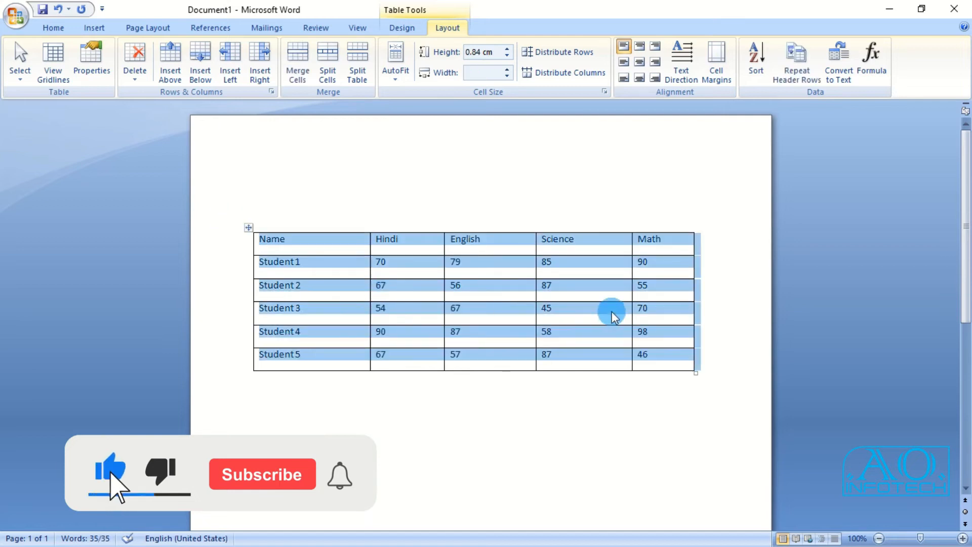
{"action": "left_click", "coordinate": [556, 80]}
{"action": "left_click", "coordinate": [275, 242]}
{"action": "left_click", "coordinate": [658, 355]}
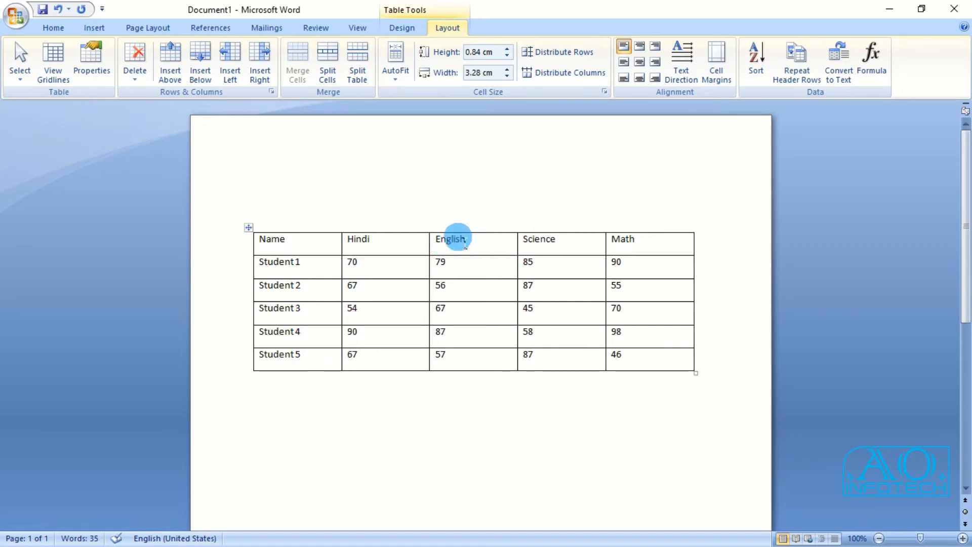
Step: Try different cell alignments on the English heading, from top center through bottom right to centered both ways
{"action": "left_click", "coordinate": [449, 226]}
{"action": "left_click", "coordinate": [641, 45]}
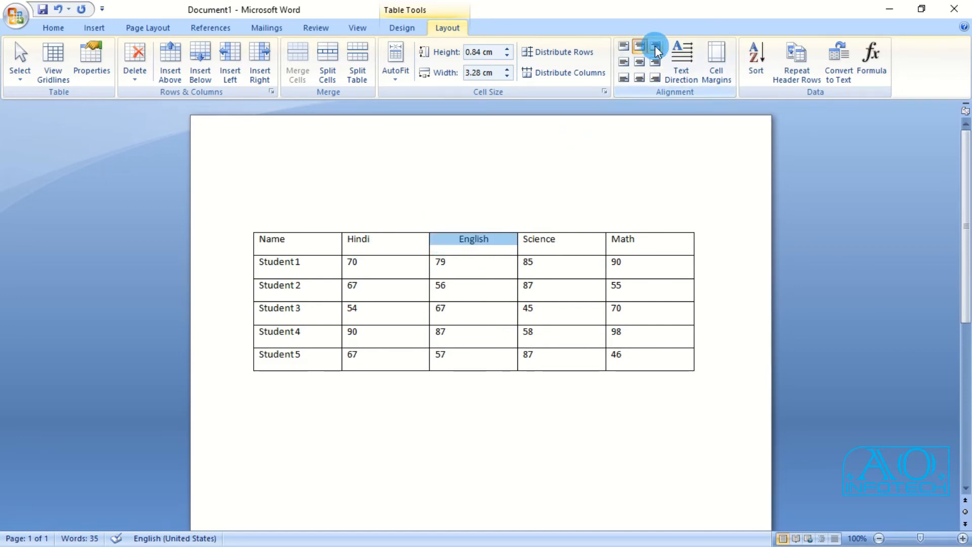
{"action": "left_click", "coordinate": [655, 45]}
{"action": "left_click", "coordinate": [626, 63]}
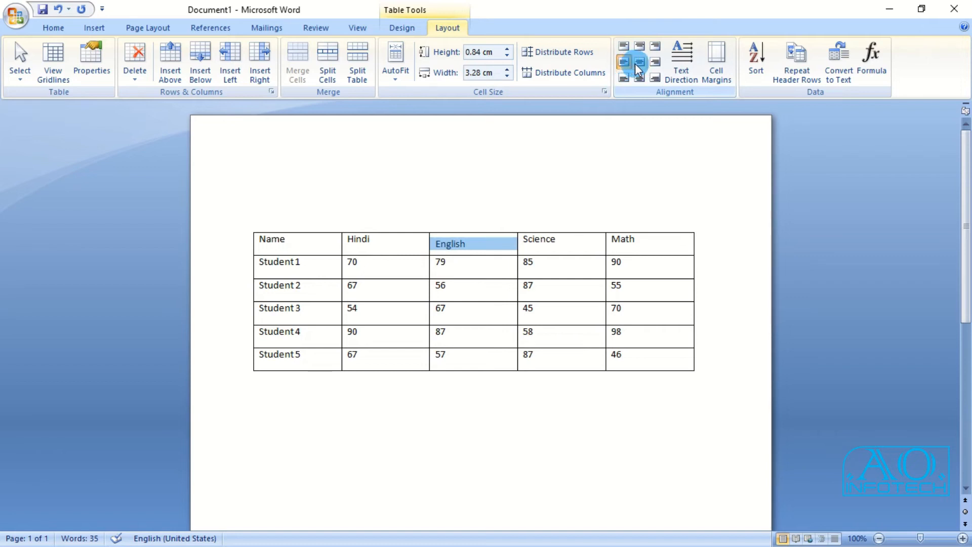
{"action": "left_click", "coordinate": [657, 61]}
{"action": "left_click", "coordinate": [656, 78]}
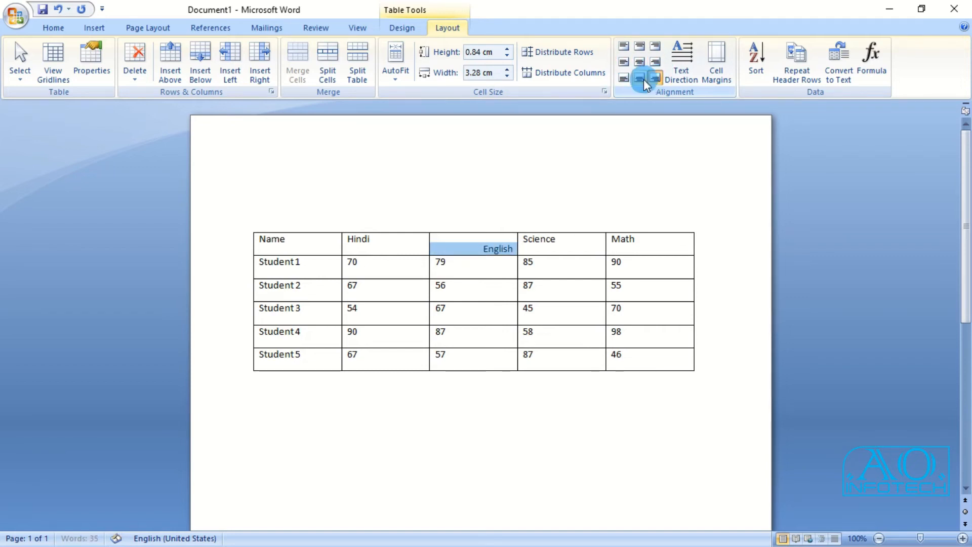
{"action": "left_click", "coordinate": [622, 61]}
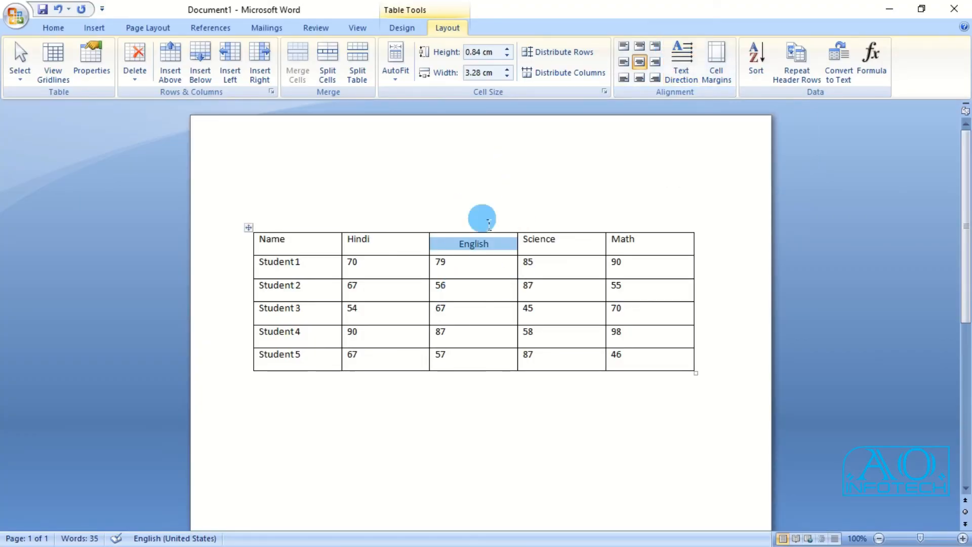
Step: Cycle the text direction of the English heading through its vertical orientations
{"action": "left_click", "coordinate": [680, 56]}
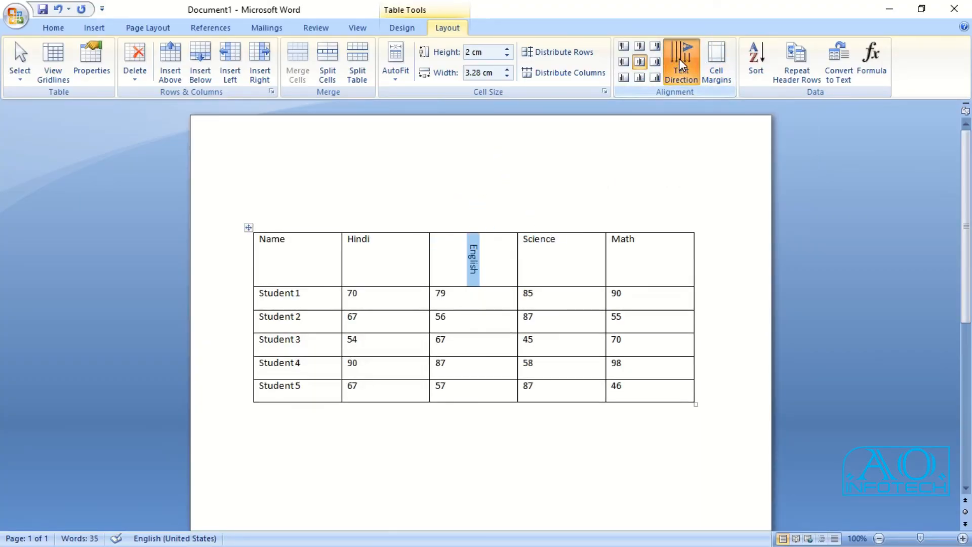
{"action": "left_click", "coordinate": [680, 58]}
{"action": "left_click", "coordinate": [680, 59]}
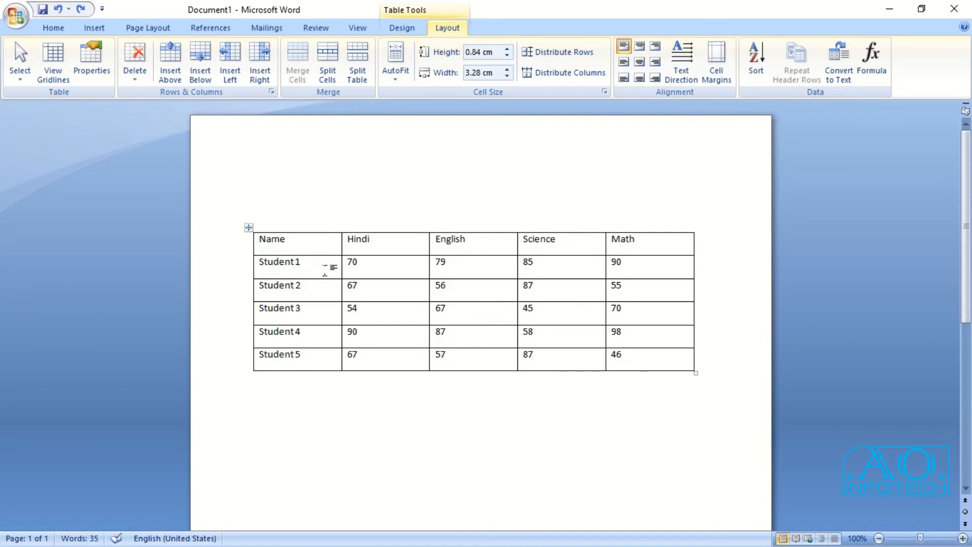
Step: Set the table's default cell margins to 0.35 cm top, 0.15 cm bottom and 0 cm left
{"action": "left_click", "coordinate": [308, 271]}
{"action": "left_click", "coordinate": [717, 59]}
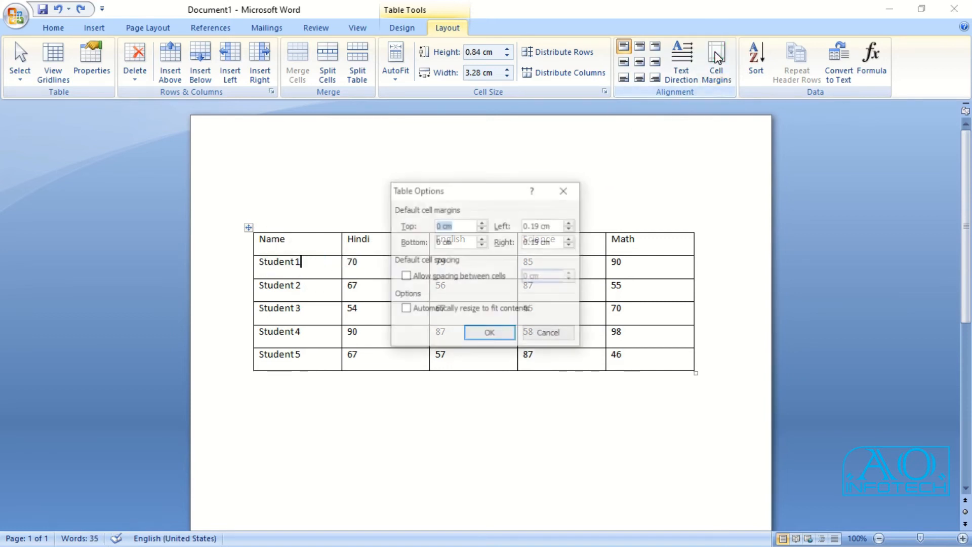
{"action": "left_click_drag", "start_coordinate": [492, 195], "coordinate": [531, 154]}
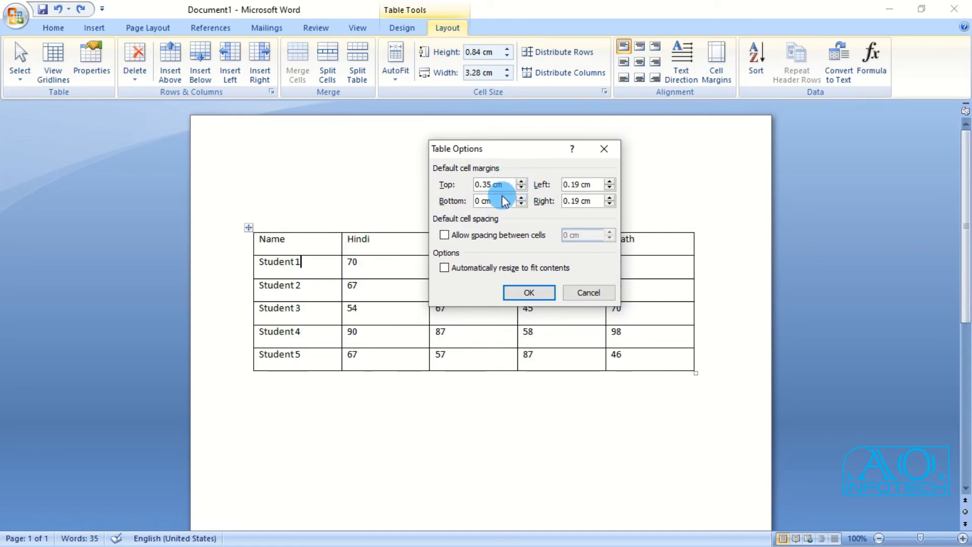
{"action": "left_click", "coordinate": [522, 198]}
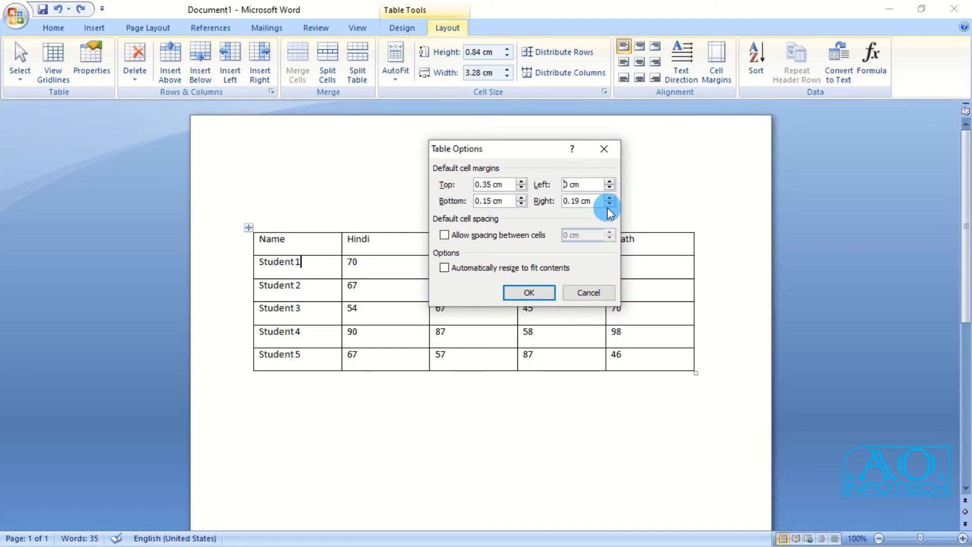
{"action": "left_click", "coordinate": [530, 293]}
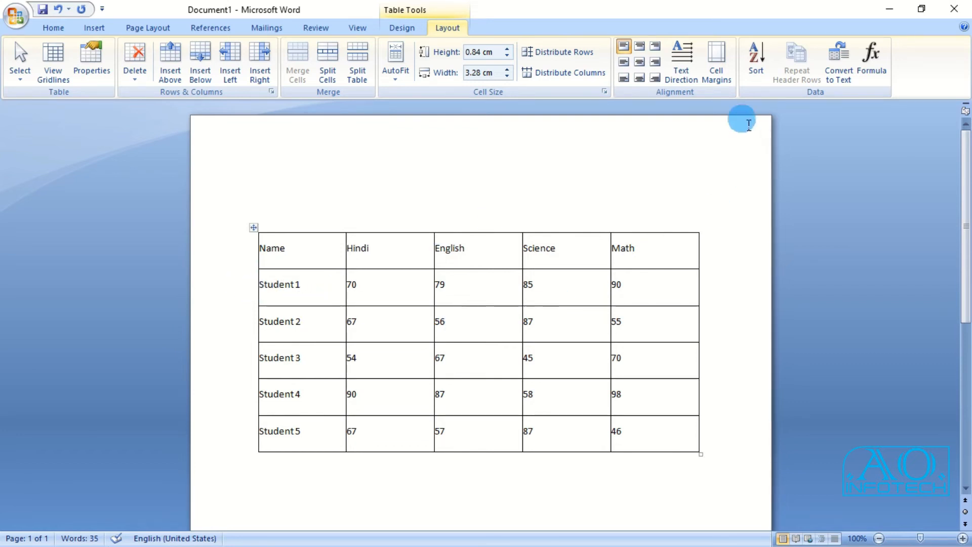
Step: Set the default left cell margin to 0.55 cm, and allow spacing between the table's cells
{"action": "left_click", "coordinate": [717, 63]}
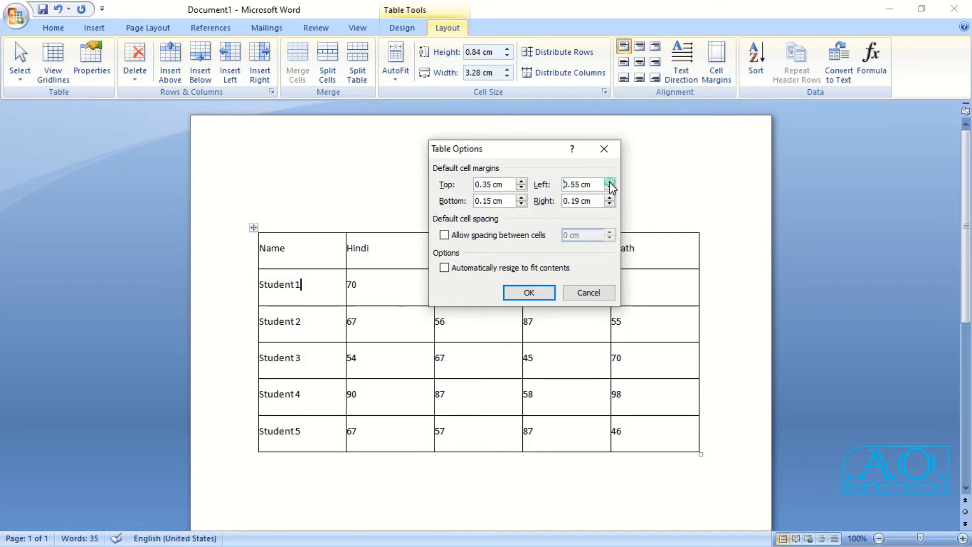
{"action": "left_click", "coordinate": [527, 292]}
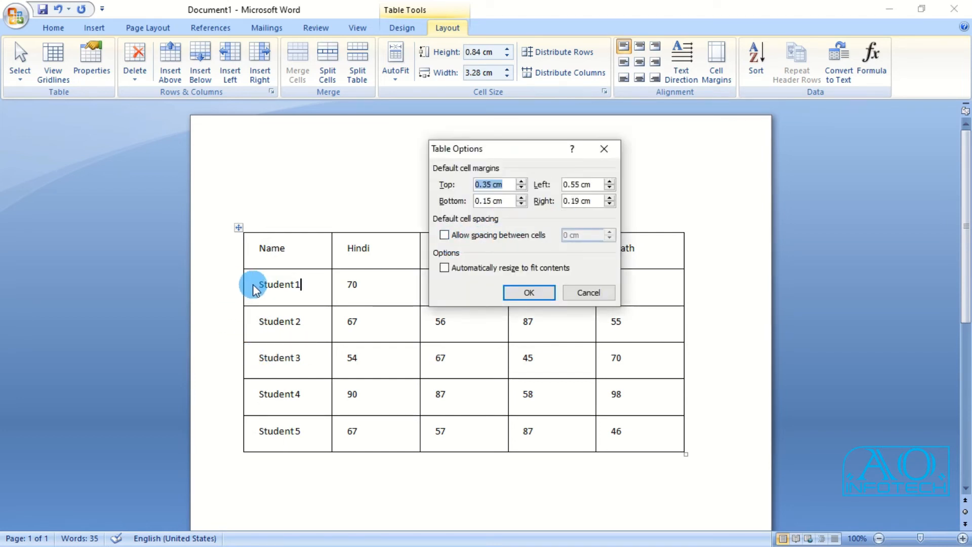
{"action": "left_click", "coordinate": [444, 235]}
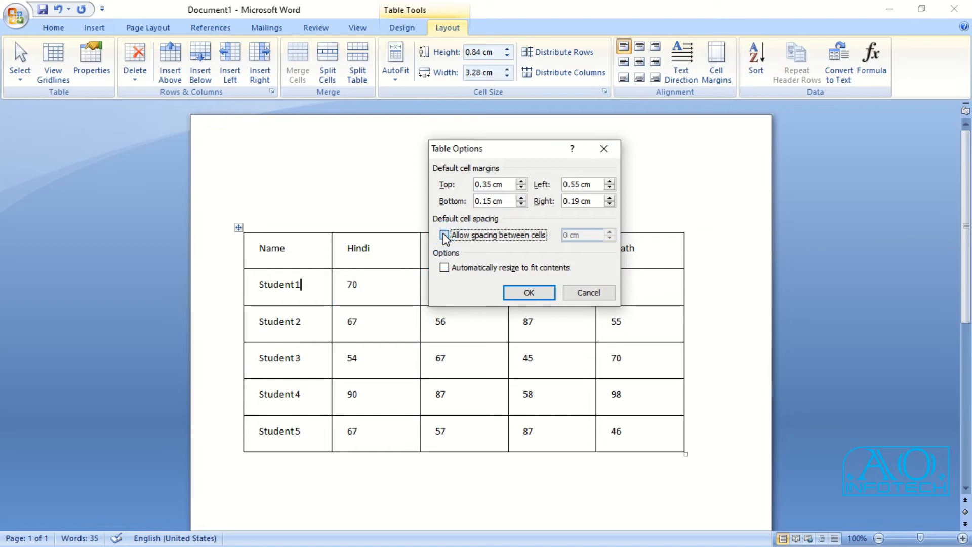
{"action": "left_click", "coordinate": [533, 293]}
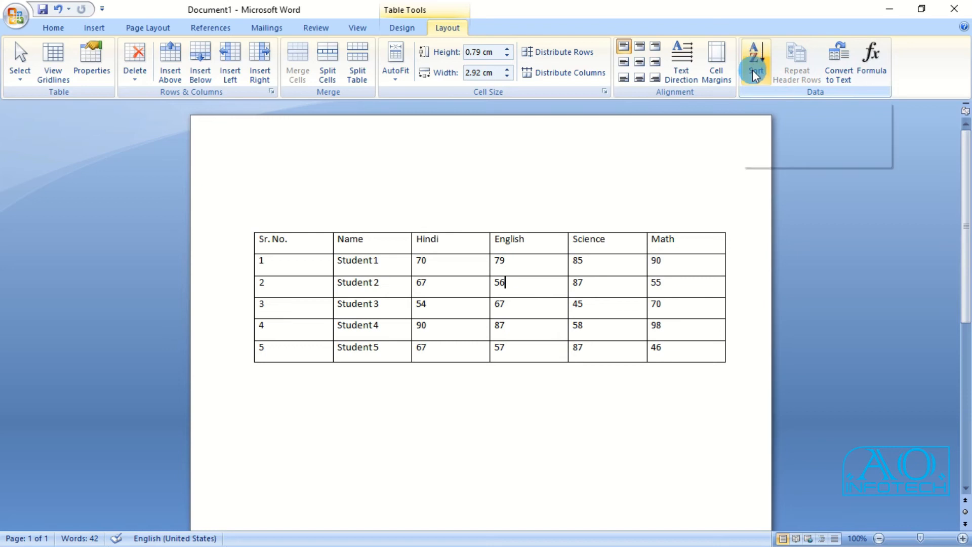
Step: Sort the marks table by Column 1 as Number in descending order, with no header row
{"action": "left_click", "coordinate": [756, 75]}
{"action": "left_click_drag", "start_coordinate": [509, 156], "coordinate": [579, 52]}
{"action": "left_click", "coordinate": [534, 89]}
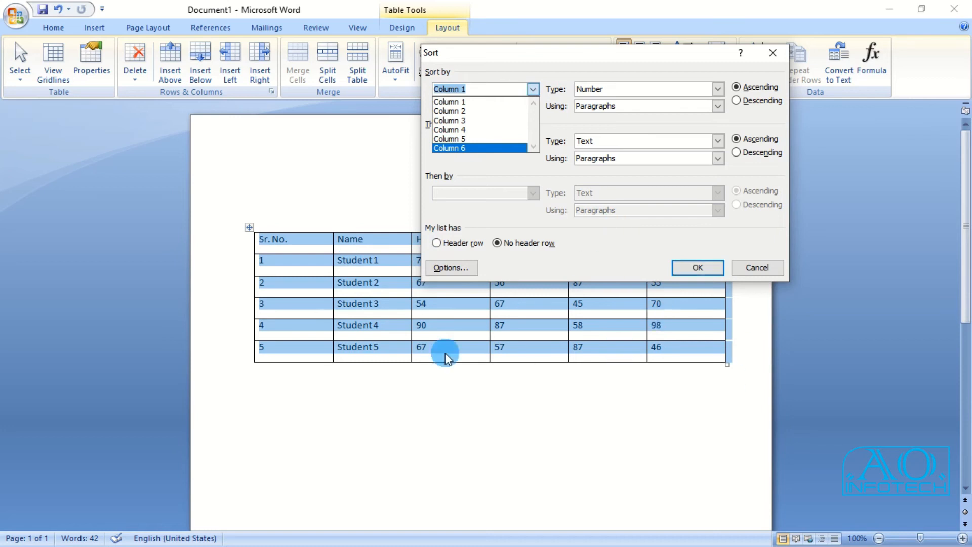
{"action": "left_click", "coordinate": [458, 102]}
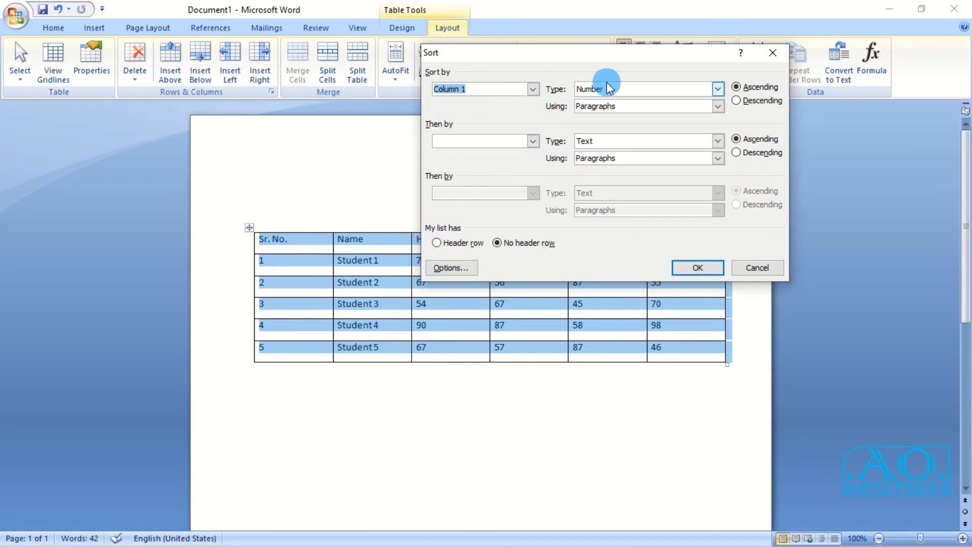
{"action": "left_click", "coordinate": [691, 89]}
{"action": "left_click", "coordinate": [767, 86]}
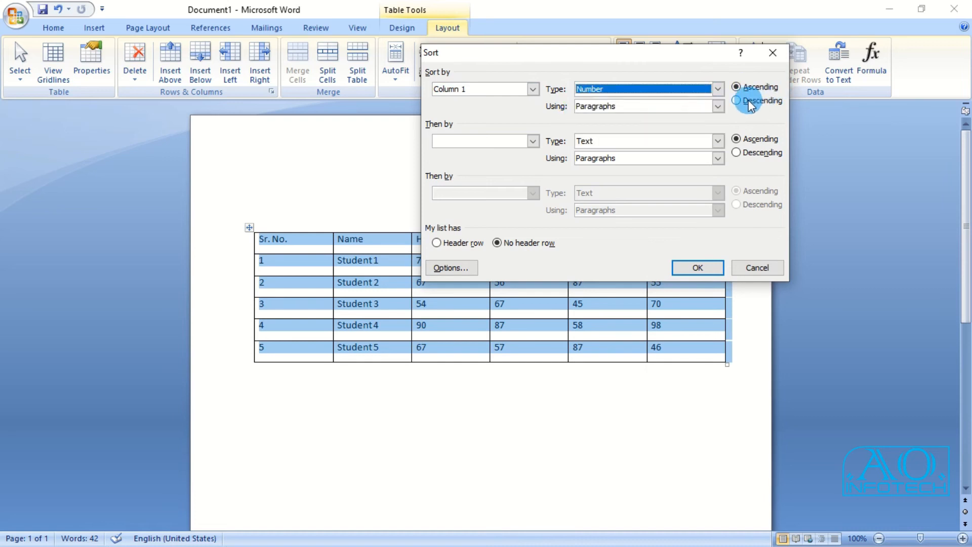
{"action": "left_click", "coordinate": [748, 102]}
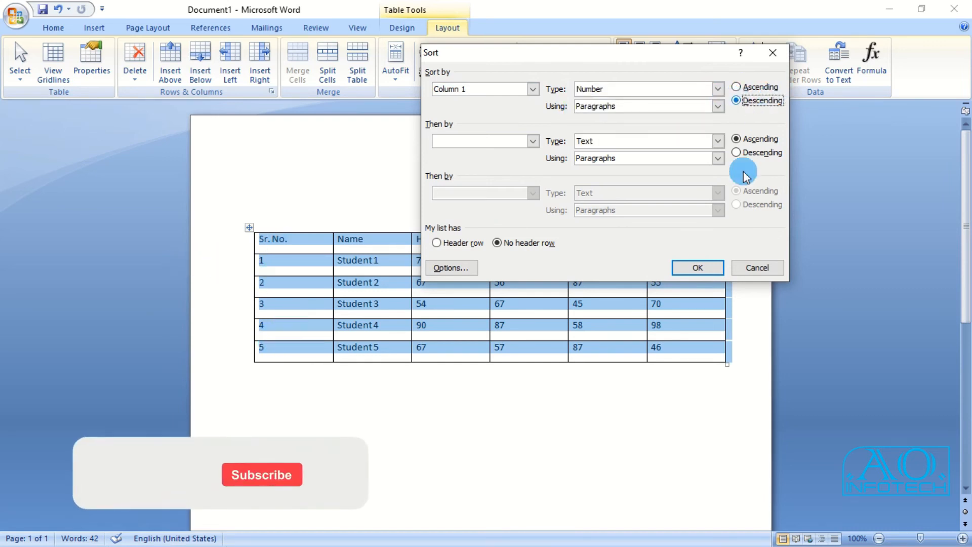
{"action": "left_click", "coordinate": [709, 273]}
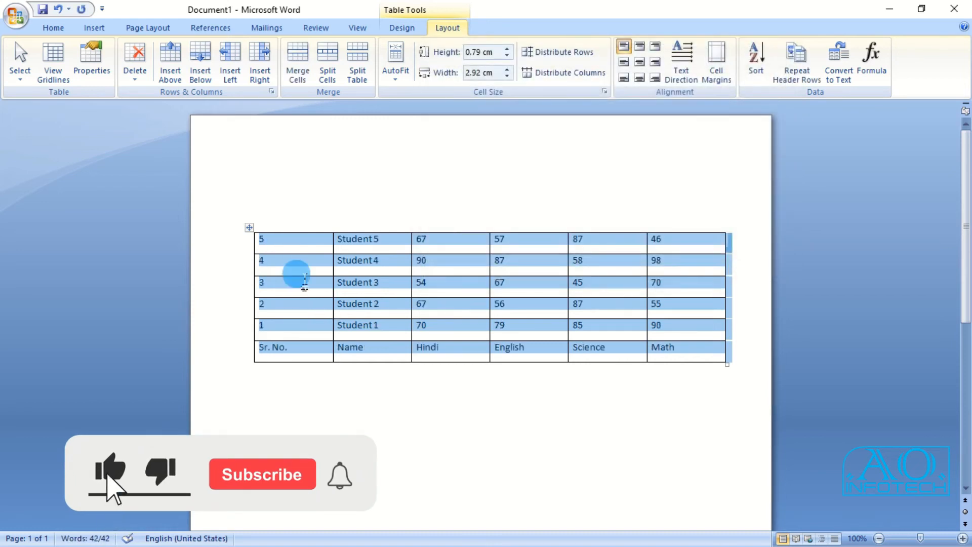
Step: Sort the marks table by Column 1 as Number in ascending order
{"action": "left_click", "coordinate": [770, 61]}
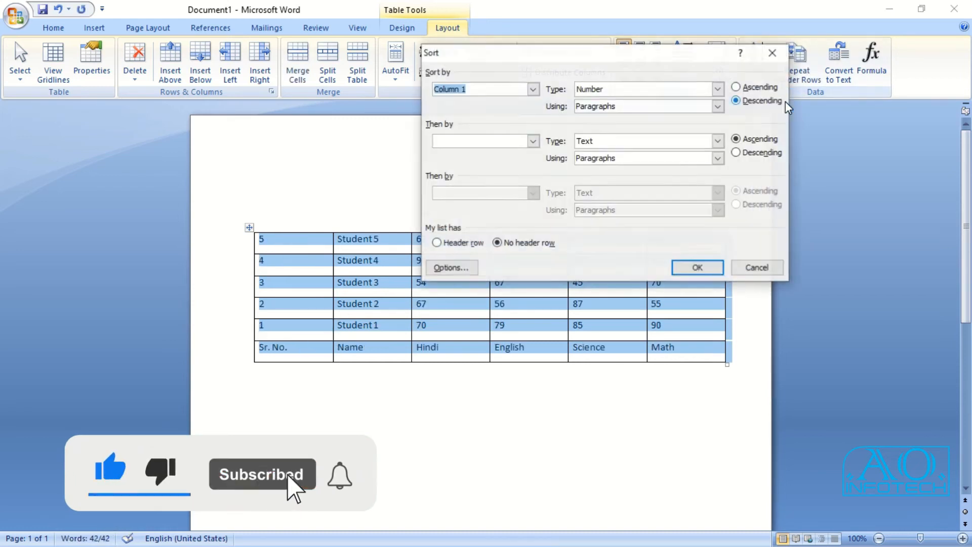
{"action": "left_click", "coordinate": [742, 87]}
{"action": "left_click", "coordinate": [702, 268]}
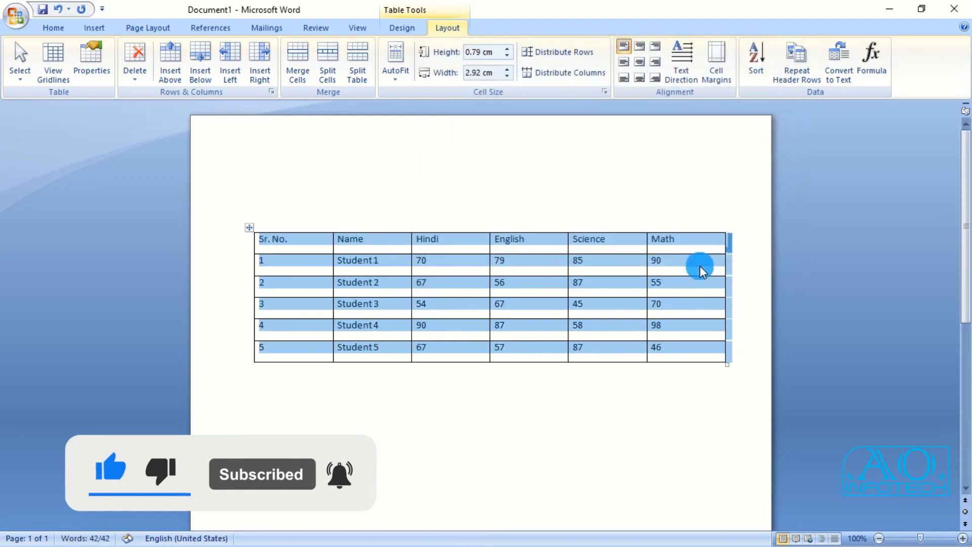
Step: Set the table's top heading row to repeat as a header row
{"action": "left_click", "coordinate": [764, 59]}
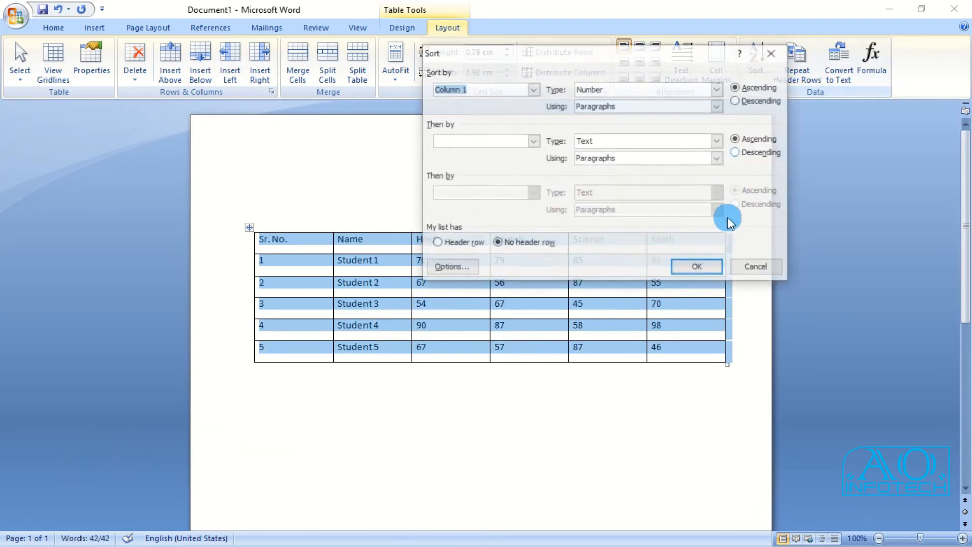
{"action": "left_click", "coordinate": [755, 267]}
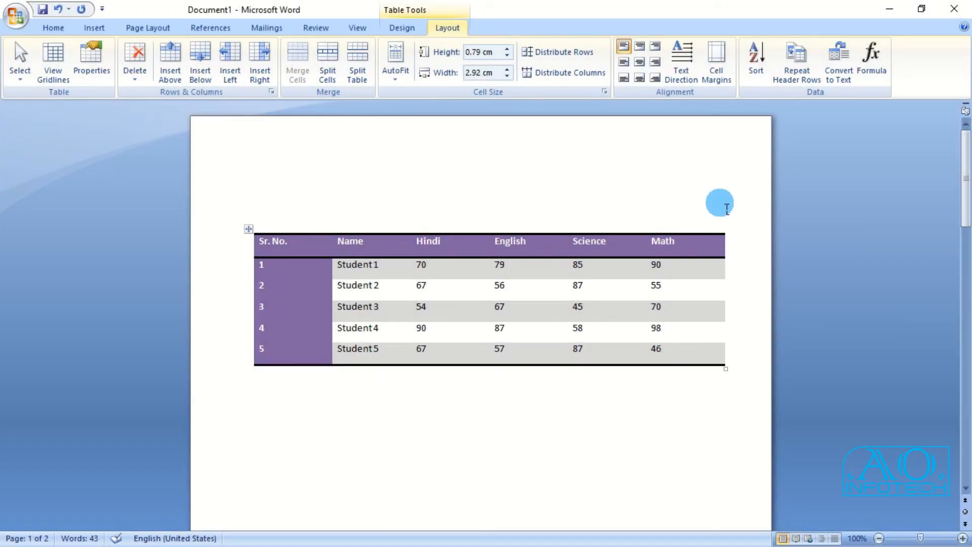
{"action": "left_click", "coordinate": [797, 79]}
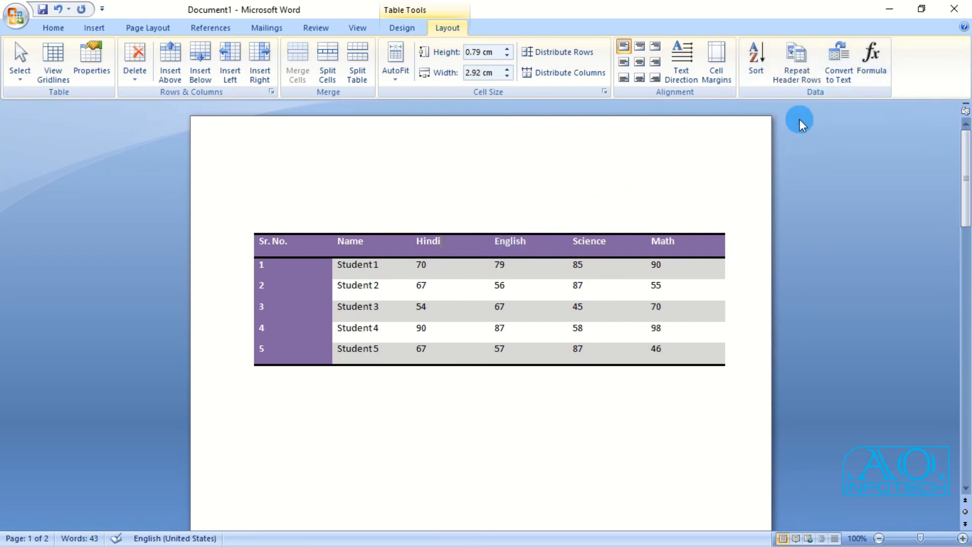
{"action": "left_click", "coordinate": [800, 64]}
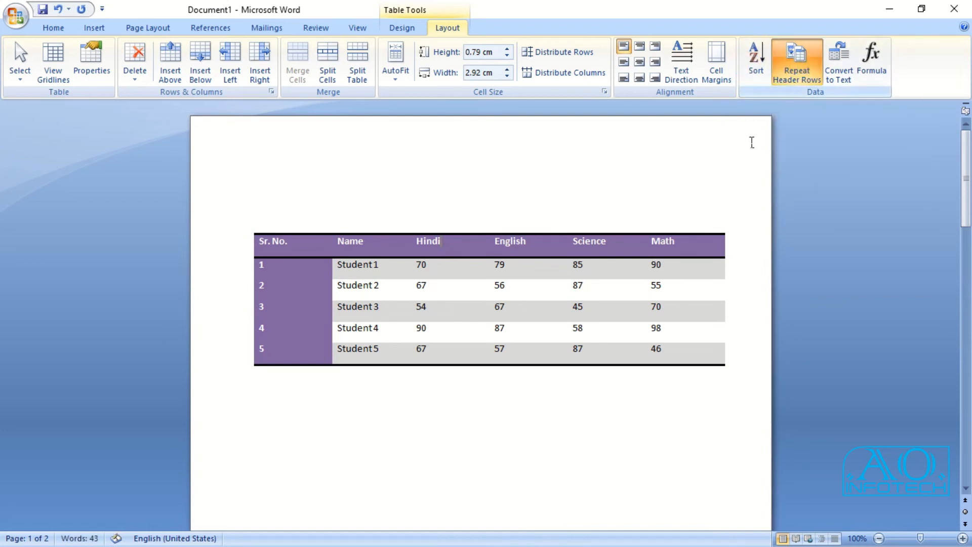
{"action": "key", "text": "Down"}
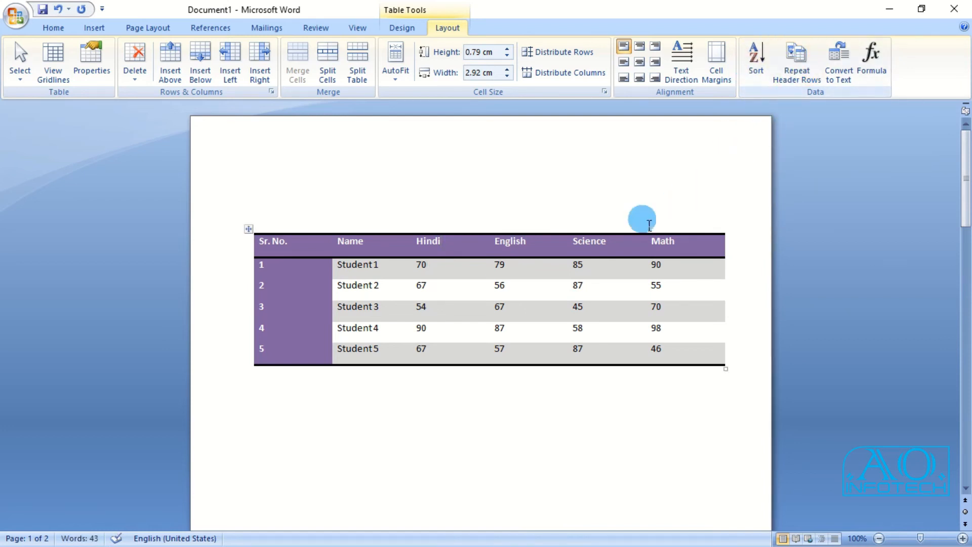
Step: Try making the Student 1 row a repeating header row, and undo the change
{"action": "left_click", "coordinate": [799, 72]}
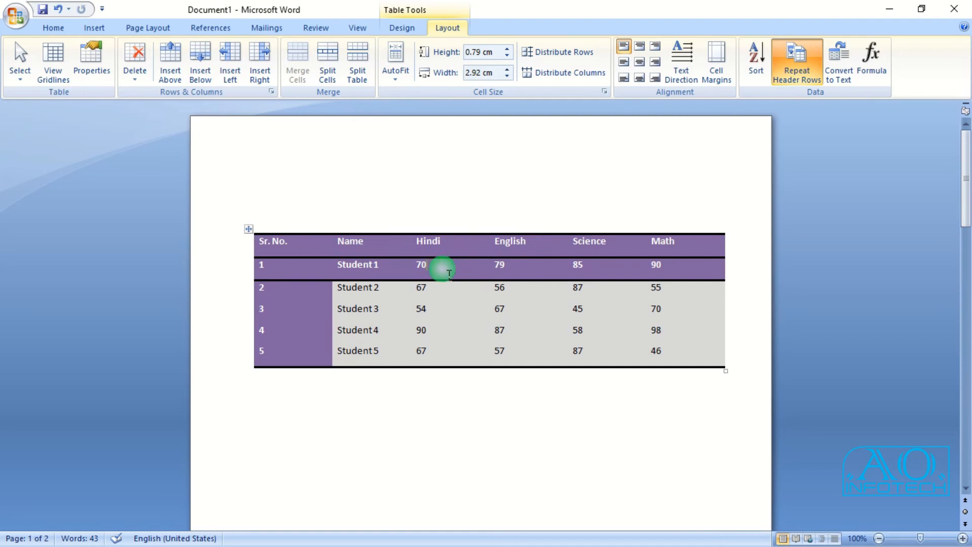
{"action": "left_click", "coordinate": [796, 60]}
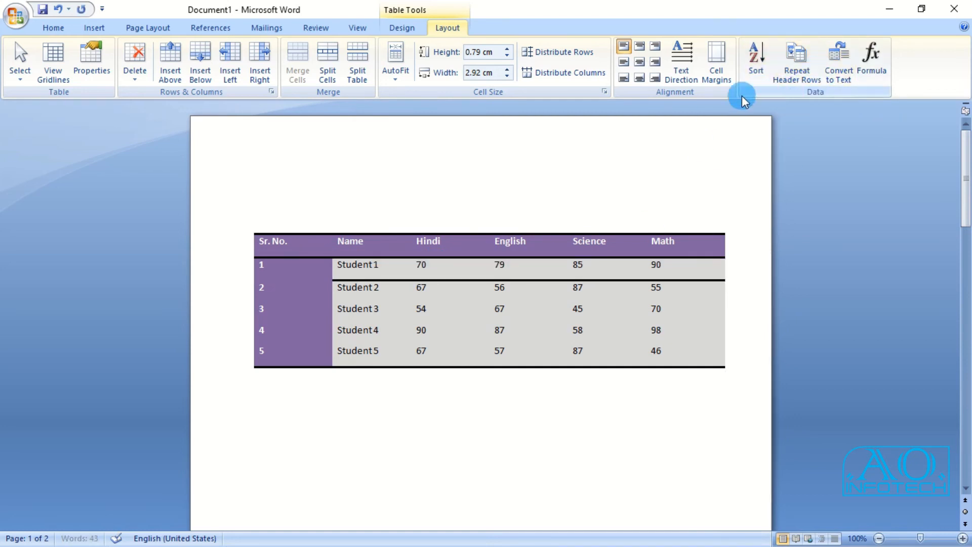
{"action": "left_click", "coordinate": [471, 253]}
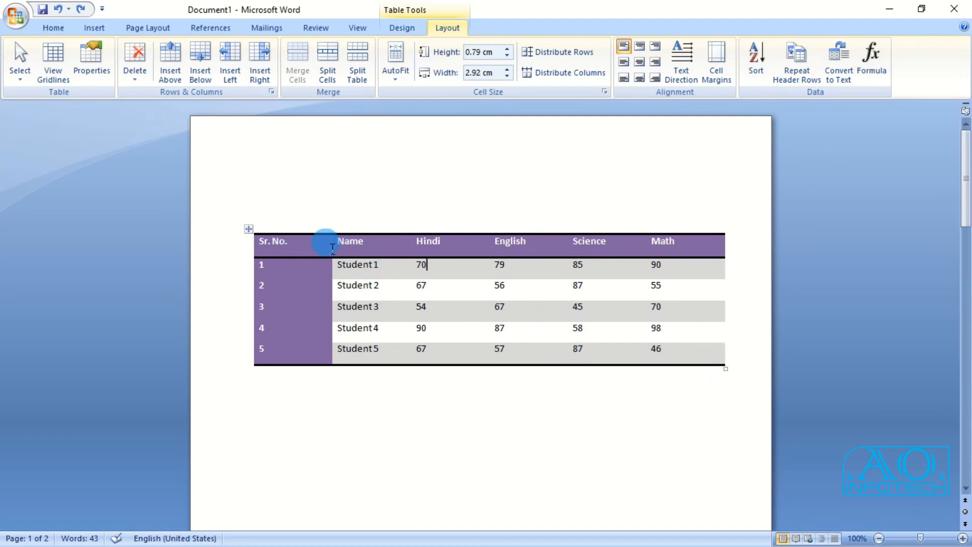
Step: Convert the whole table to text separated by paragraph marks, and undo the conversion
{"action": "left_click", "coordinate": [844, 64]}
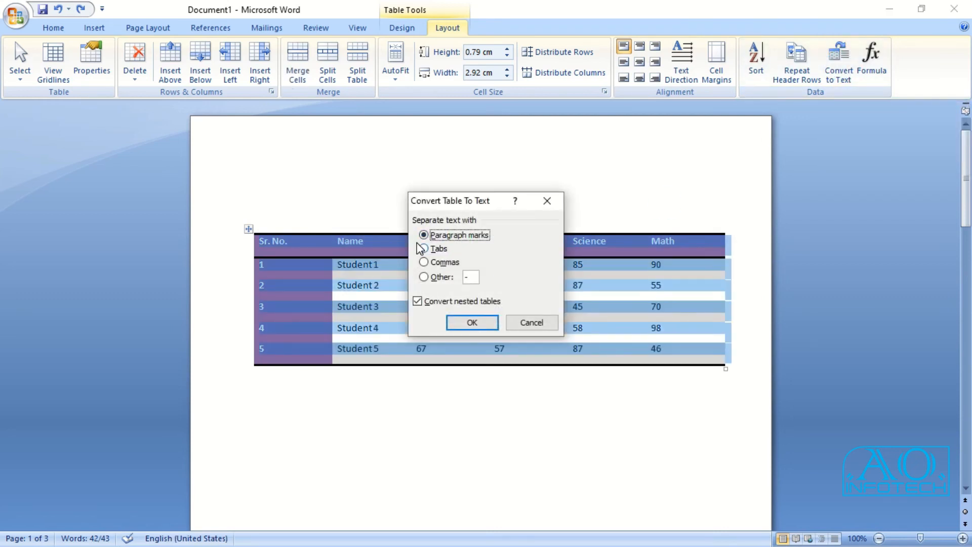
{"action": "left_click", "coordinate": [472, 322]}
{"action": "scroll", "coordinate": [430, 332], "scroll_direction": "down", "scroll_amount": 3}
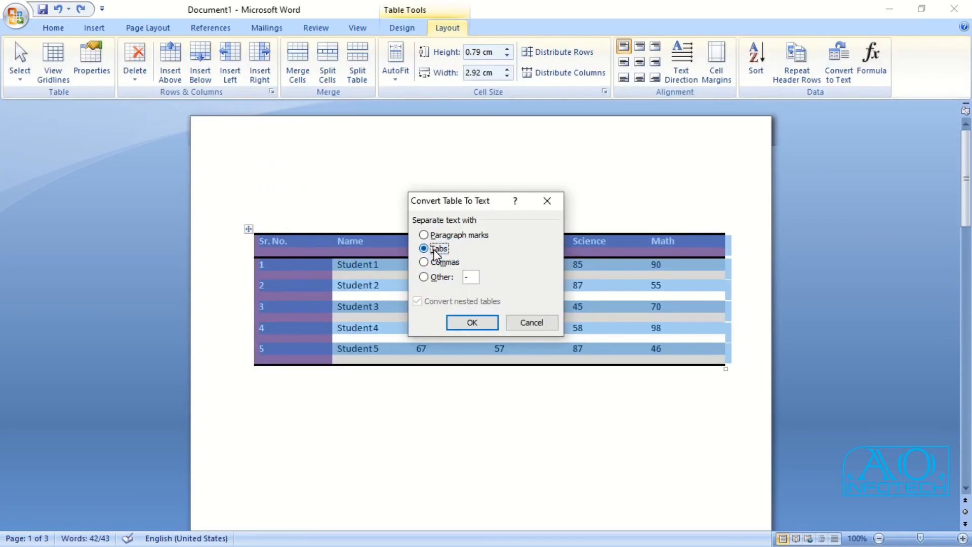
Step: Convert the table to text separated by tabs, check the converted rows, and restore the table
{"action": "left_click", "coordinate": [472, 322]}
{"action": "left_click", "coordinate": [662, 362]}
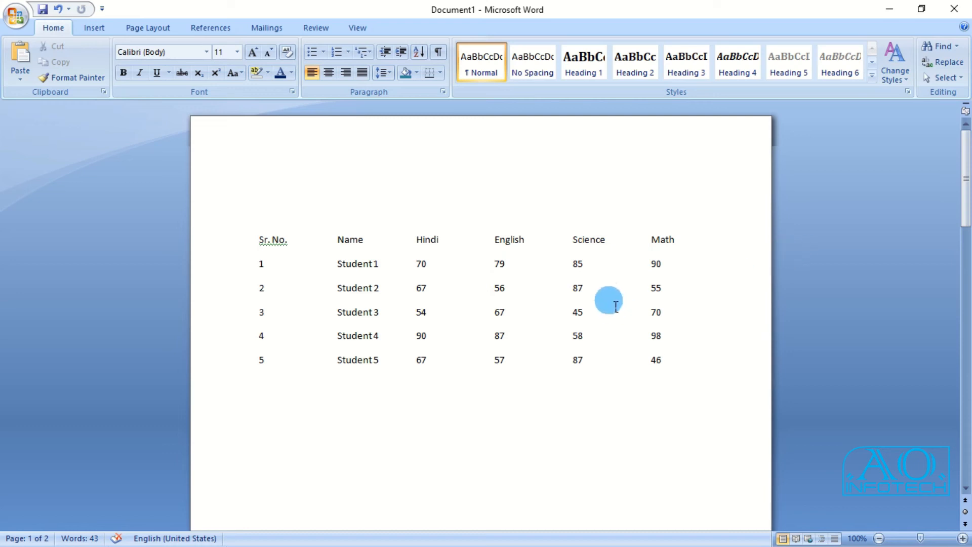
{"action": "left_click", "coordinate": [293, 241]}
{"action": "left_click", "coordinate": [499, 289]}
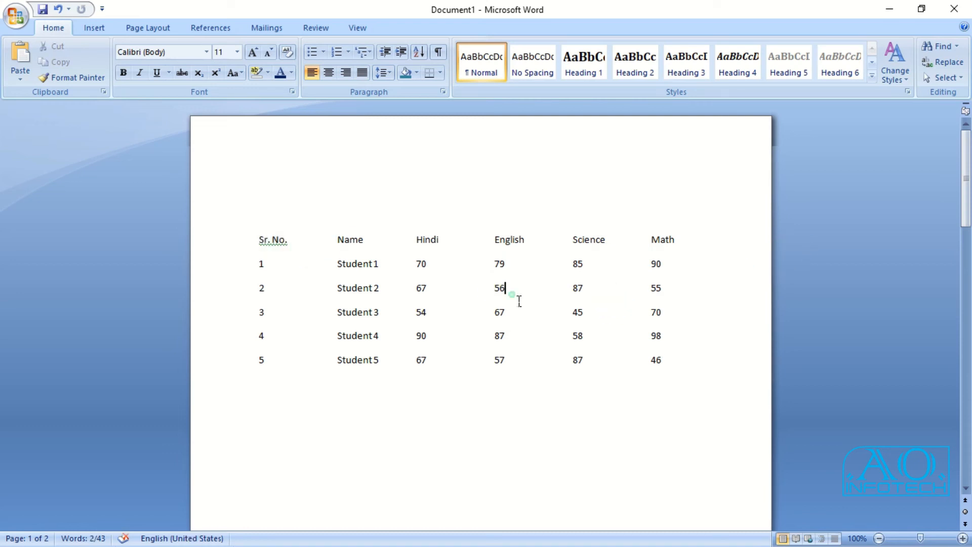
{"action": "left_click_drag", "start_coordinate": [680, 366], "coordinate": [257, 238]}
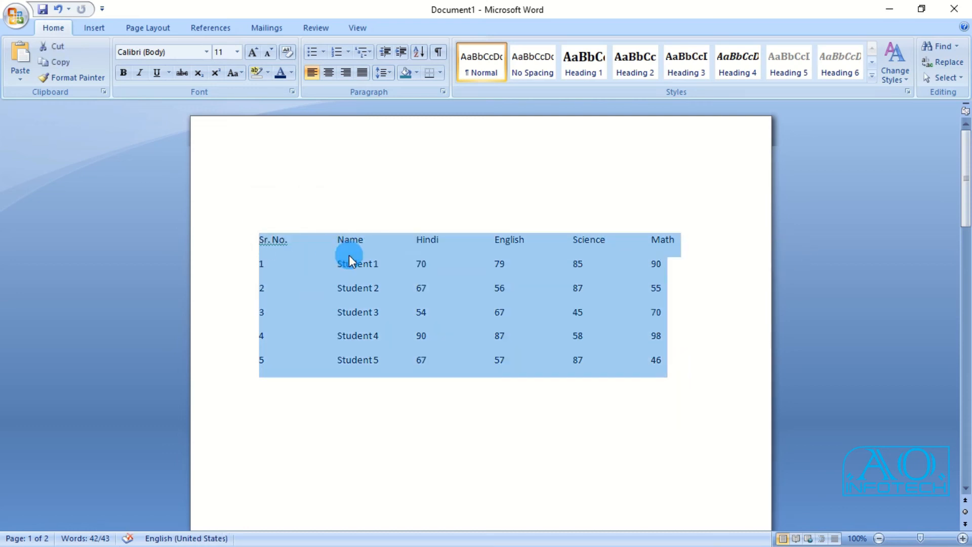
{"action": "left_click", "coordinate": [361, 266]}
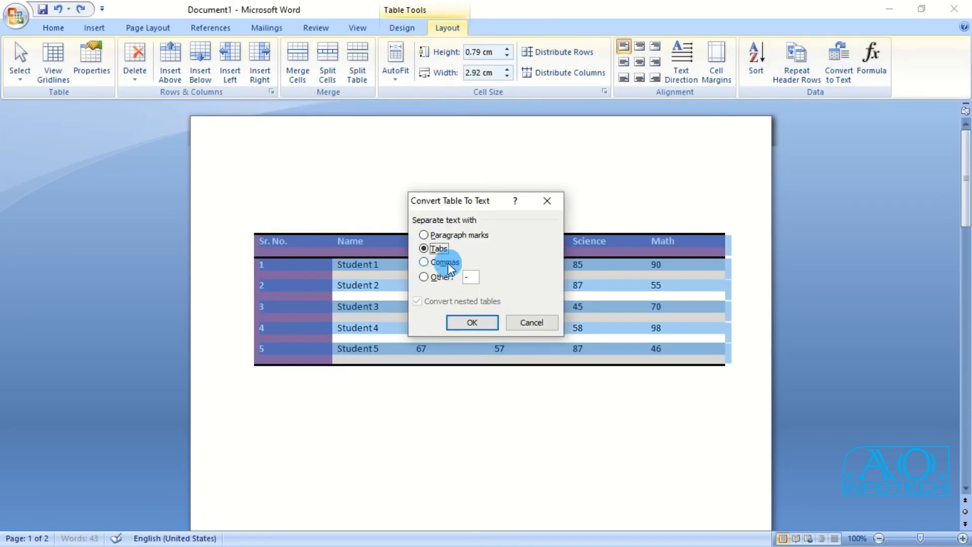
Step: Convert the table to text separated by commas, and restore the table
{"action": "left_click", "coordinate": [435, 262]}
{"action": "left_click", "coordinate": [472, 322]}
{"action": "left_click", "coordinate": [472, 320]}
{"action": "left_click", "coordinate": [532, 327]}
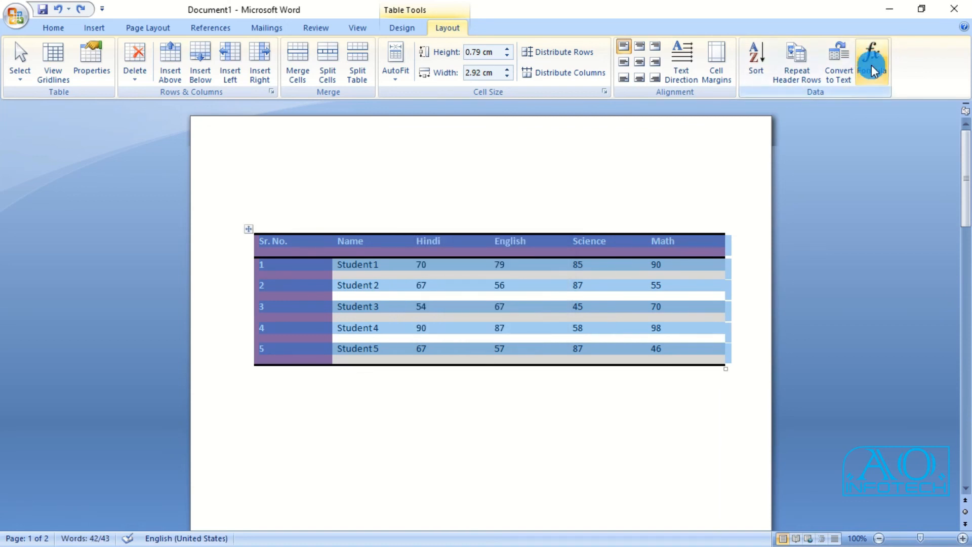
Step: Insert a column after Math and autofit the table to the window
{"action": "left_click", "coordinate": [712, 250]}
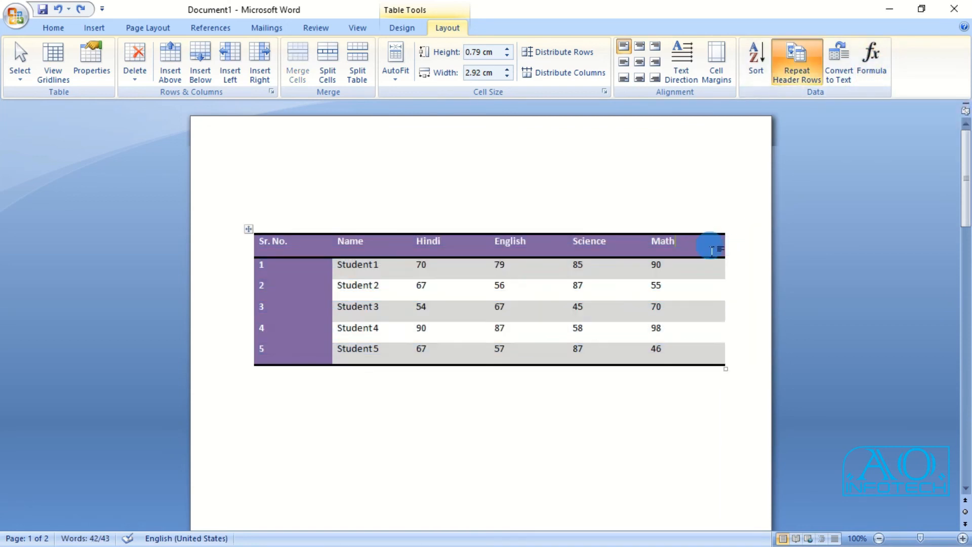
{"action": "left_click", "coordinate": [264, 72]}
{"action": "left_click", "coordinate": [249, 229]}
{"action": "left_click", "coordinate": [398, 68]}
{"action": "left_click", "coordinate": [421, 112]}
Step: Head the new column Total and add the formula =SUM(LEFT) in Student 1's Total cell
{"action": "left_click", "coordinate": [663, 250]}
{"action": "type", "text": "Total"}
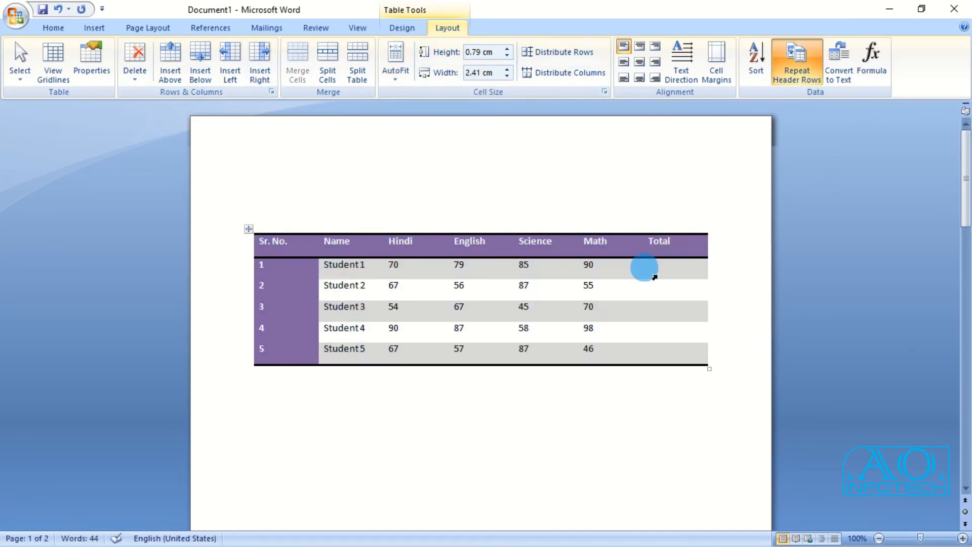
{"action": "left_click", "coordinate": [658, 267]}
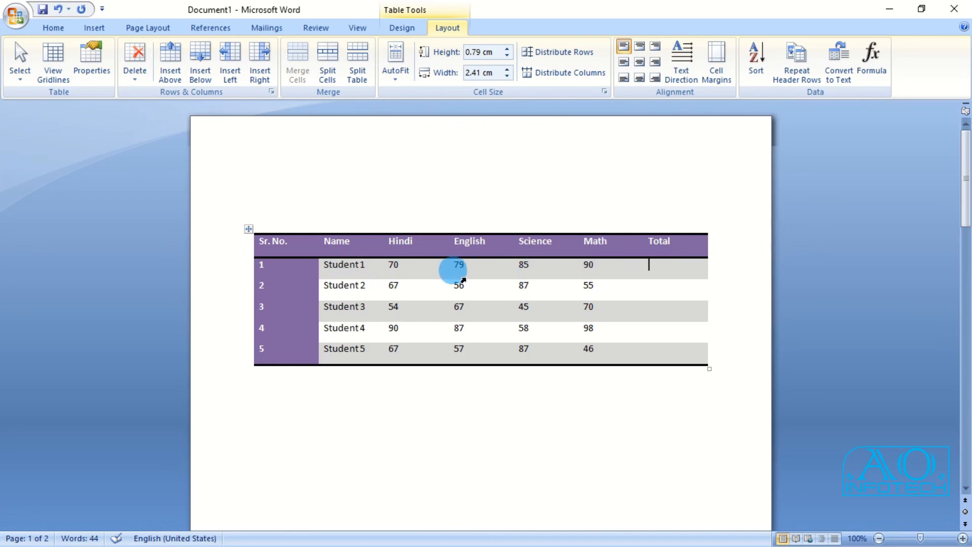
{"action": "left_click", "coordinate": [870, 70]}
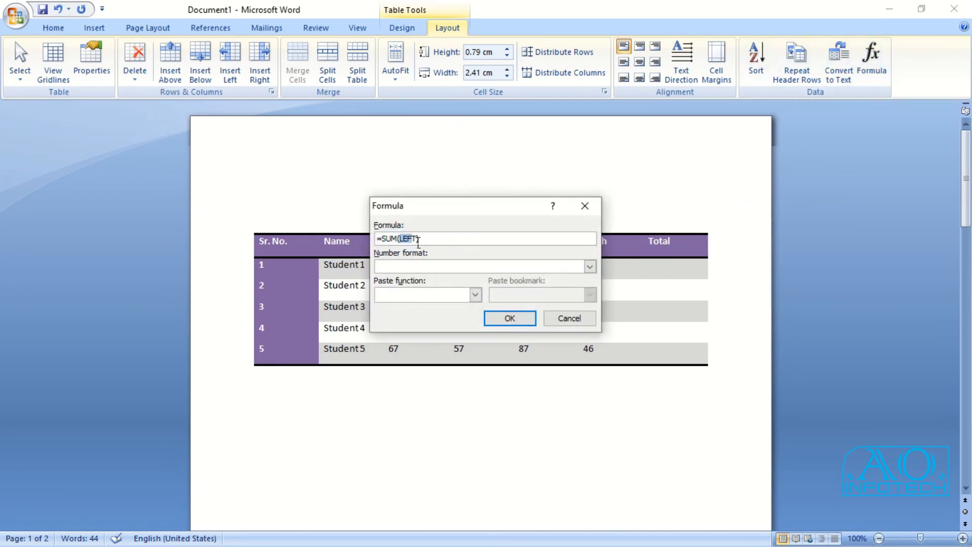
{"action": "left_click", "coordinate": [394, 238]}
{"action": "left_click_drag", "start_coordinate": [439, 210], "coordinate": [723, 84]}
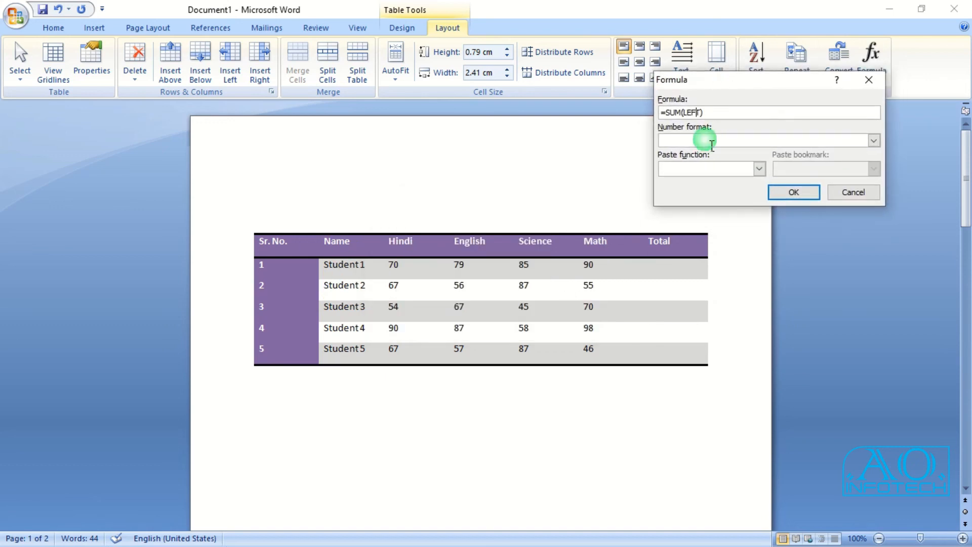
{"action": "left_click", "coordinate": [794, 192]}
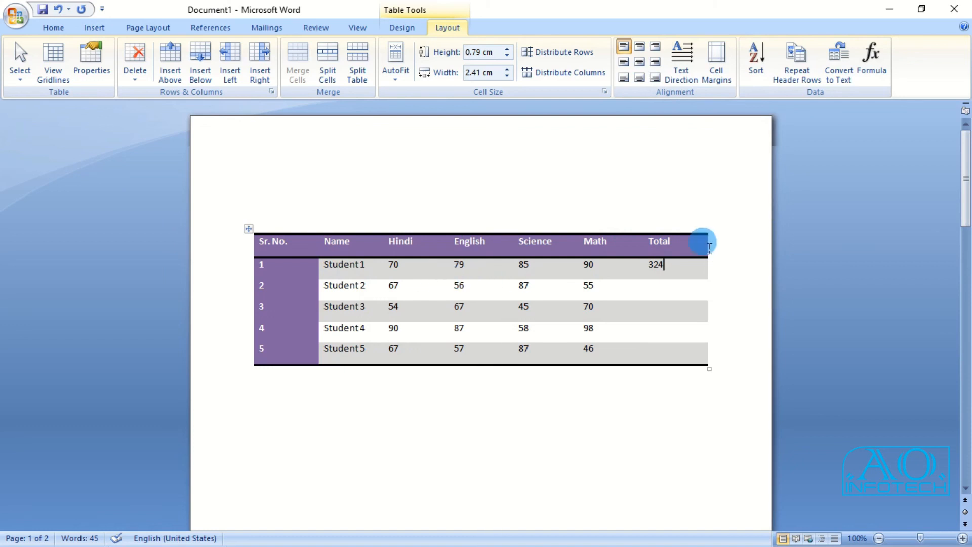
Step: Add the formula =SUM(left) in Student 2's Total cell
{"action": "left_click", "coordinate": [694, 288]}
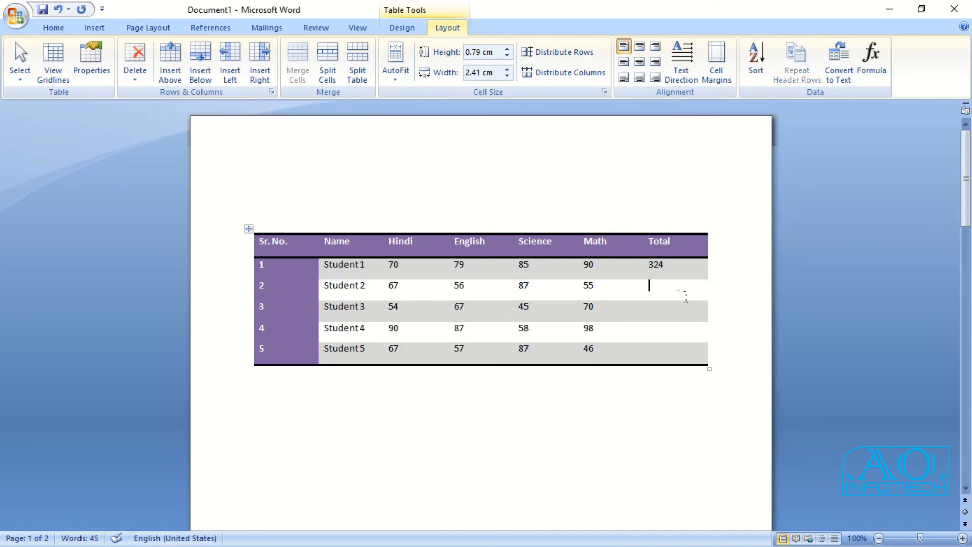
{"action": "left_click", "coordinate": [871, 56]}
{"action": "left_click", "coordinate": [711, 113]}
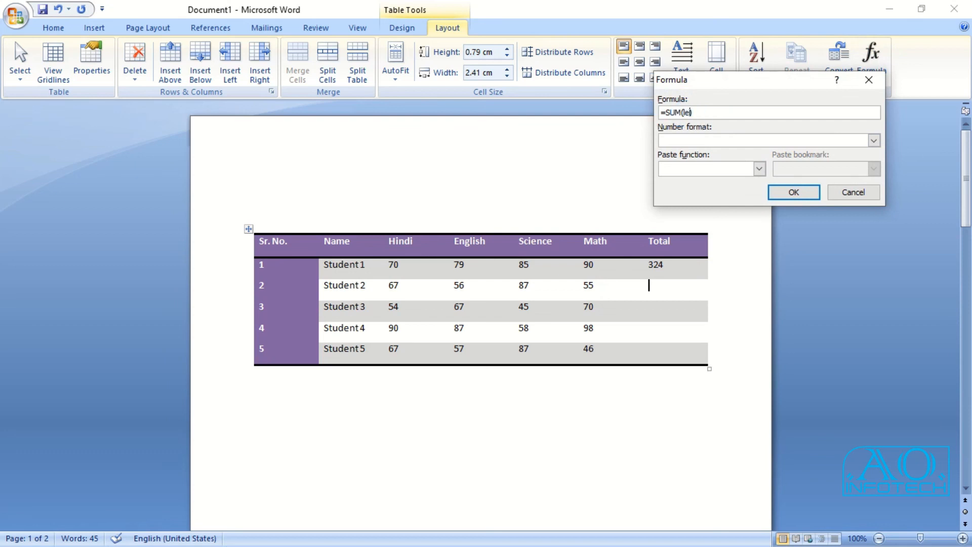
{"action": "left_click", "coordinate": [794, 192]}
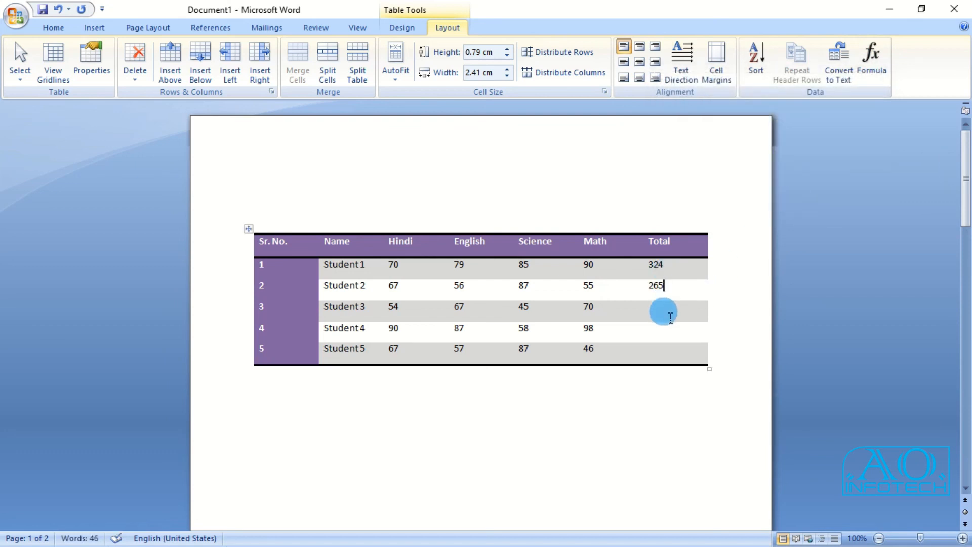
{"action": "left_click", "coordinate": [675, 344]}
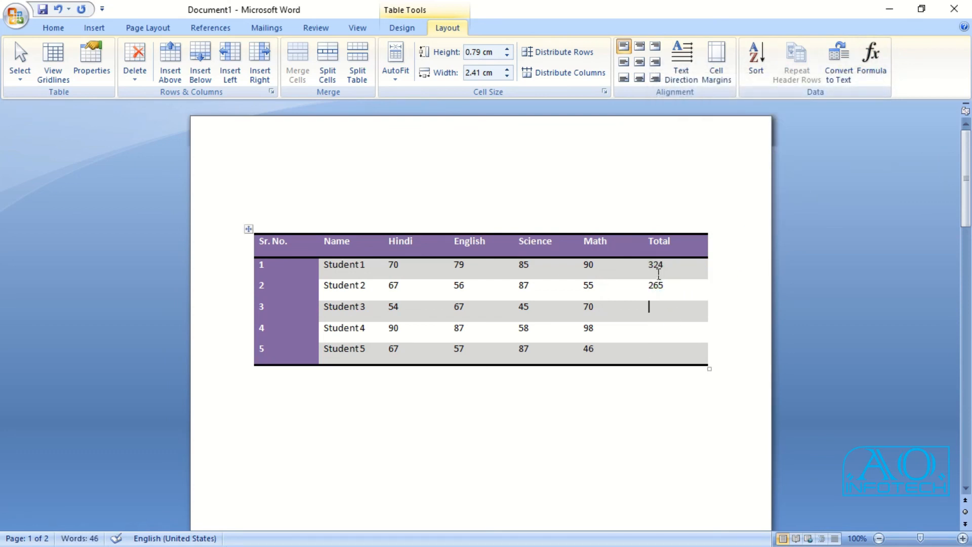
{"action": "left_click", "coordinate": [860, 78]}
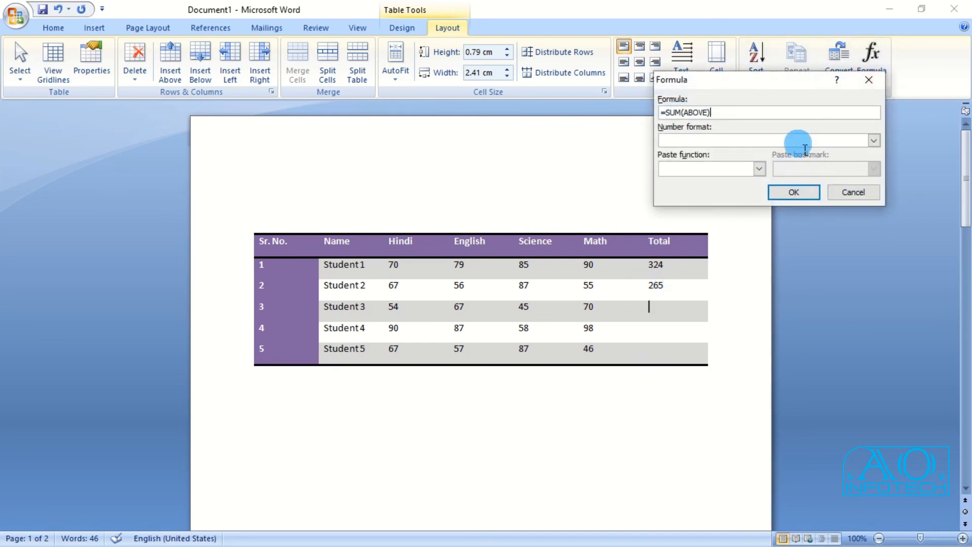
{"action": "left_click", "coordinate": [711, 114]}
{"action": "left_click", "coordinate": [845, 193]}
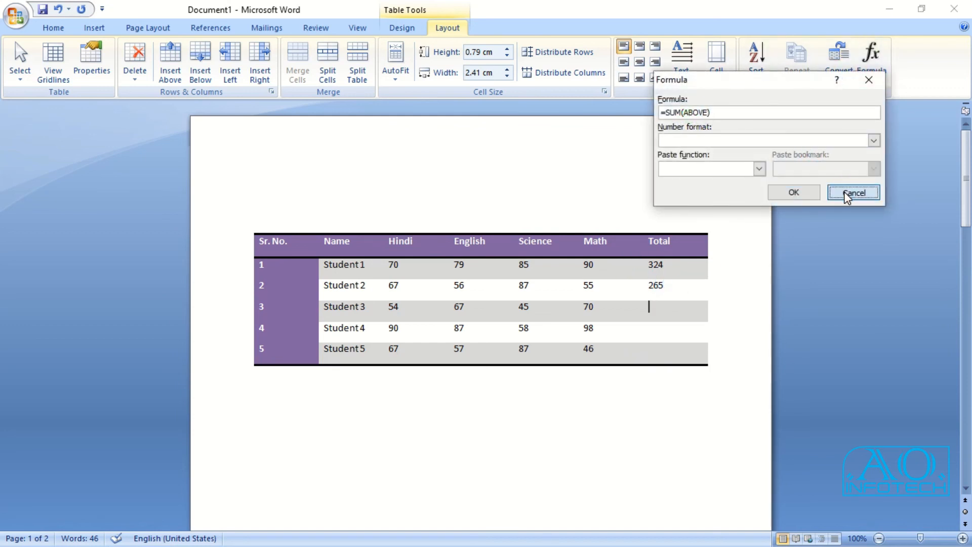
Step: Add the formula =SUM(LEFT) in the Total cells of Student 5 and Student 4
{"action": "left_click", "coordinate": [658, 355]}
{"action": "left_click", "coordinate": [872, 59]}
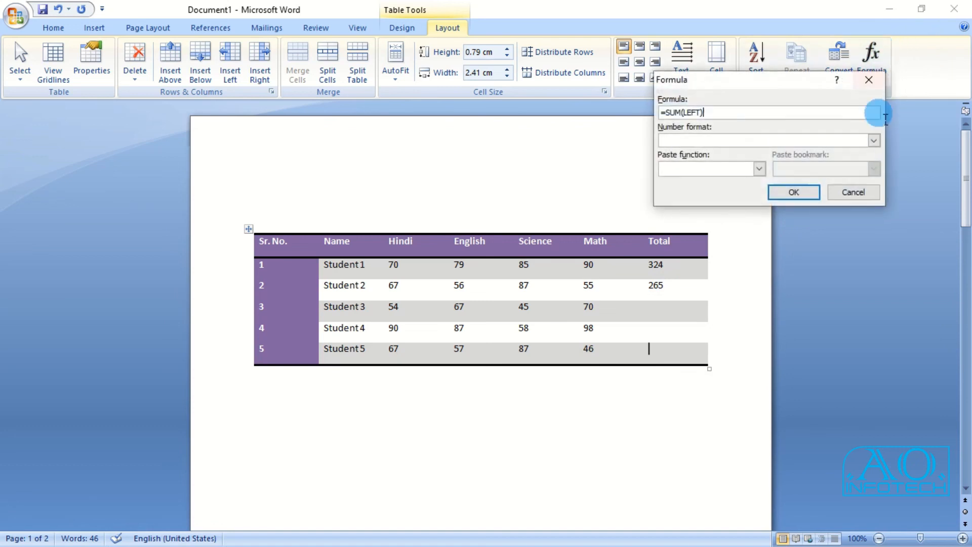
{"action": "left_click", "coordinate": [797, 195]}
{"action": "left_click", "coordinate": [674, 330]}
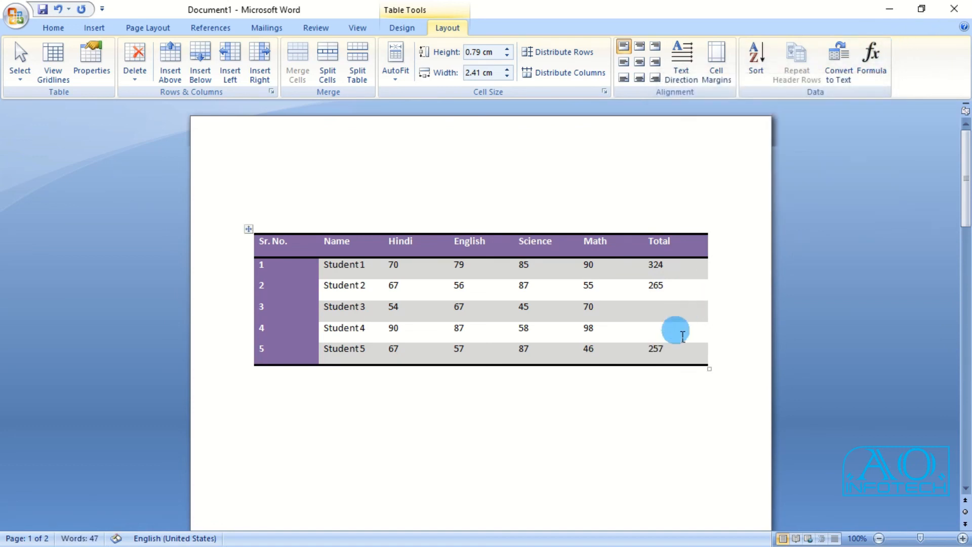
{"action": "left_click", "coordinate": [872, 58]}
{"action": "left_click", "coordinate": [765, 199]}
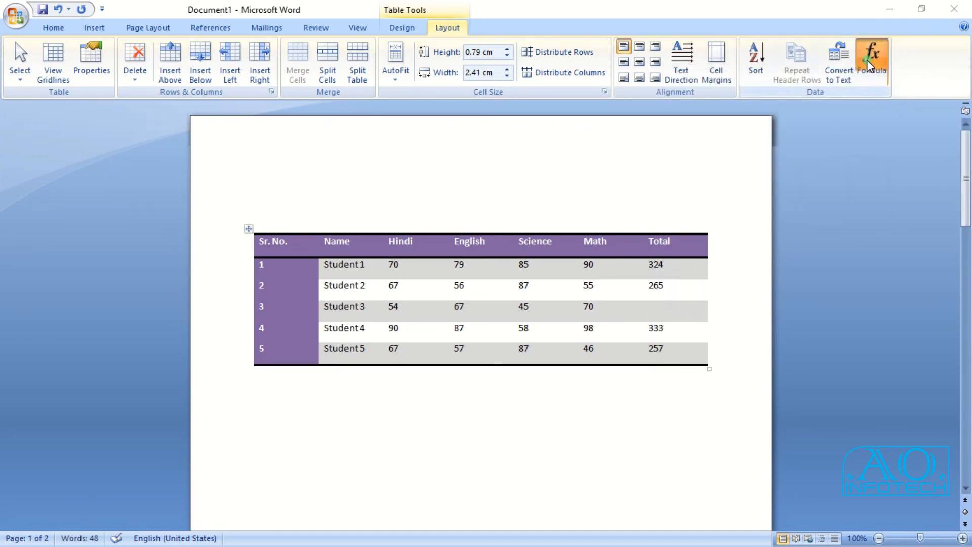
Step: Sum the marks to the left in Student 3's Total cell with a SUM formula
{"action": "left_click", "coordinate": [870, 57]}
{"action": "left_click_drag", "start_coordinate": [707, 112], "coordinate": [688, 114]}
{"action": "key", "text": "Return"}
{"action": "left_click", "coordinate": [665, 204]}
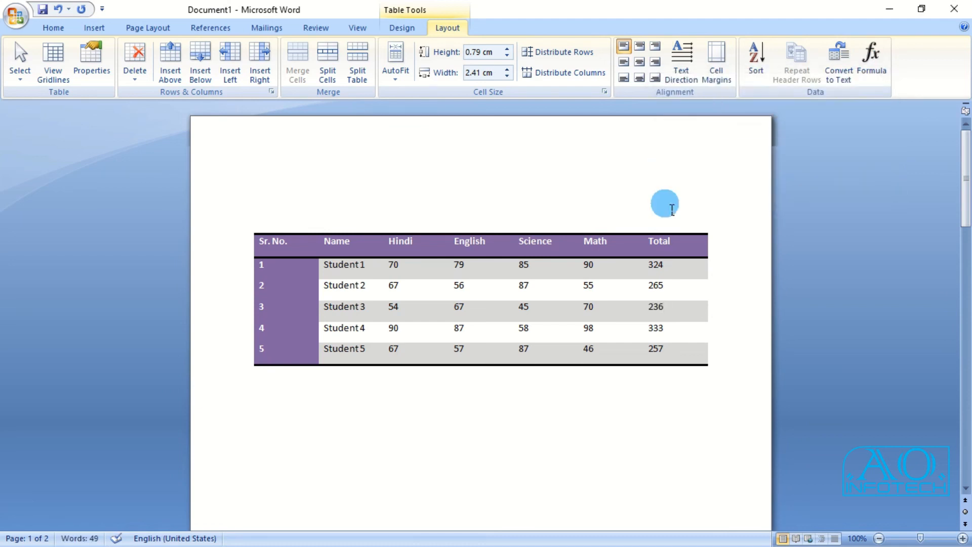
Step: Try the formula =max(ABOVE) in Student 3's Total cell, and clear its result
{"action": "left_click", "coordinate": [662, 365]}
{"action": "left_click", "coordinate": [872, 55]}
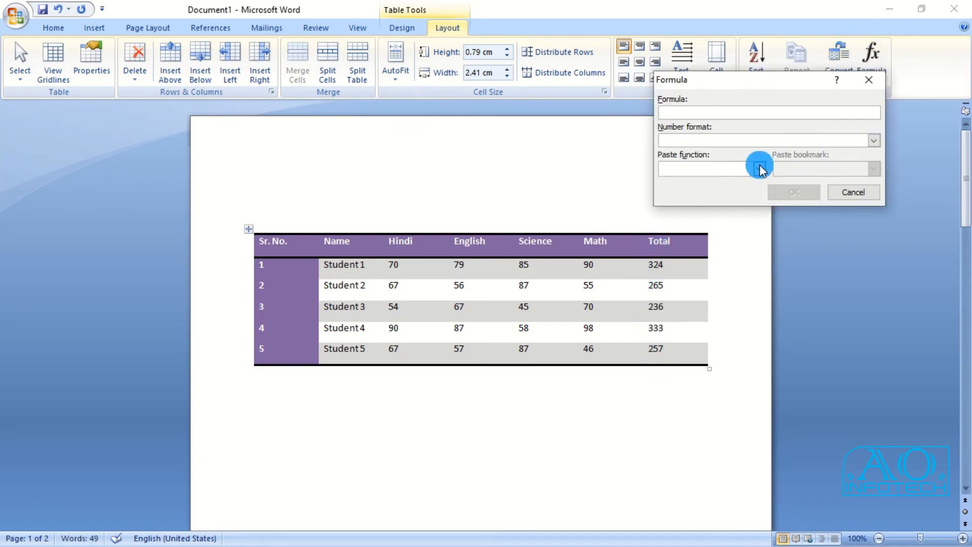
{"action": "left_click", "coordinate": [760, 168]}
{"action": "scroll", "coordinate": [678, 227], "scroll_direction": "down", "scroll_amount": 4}
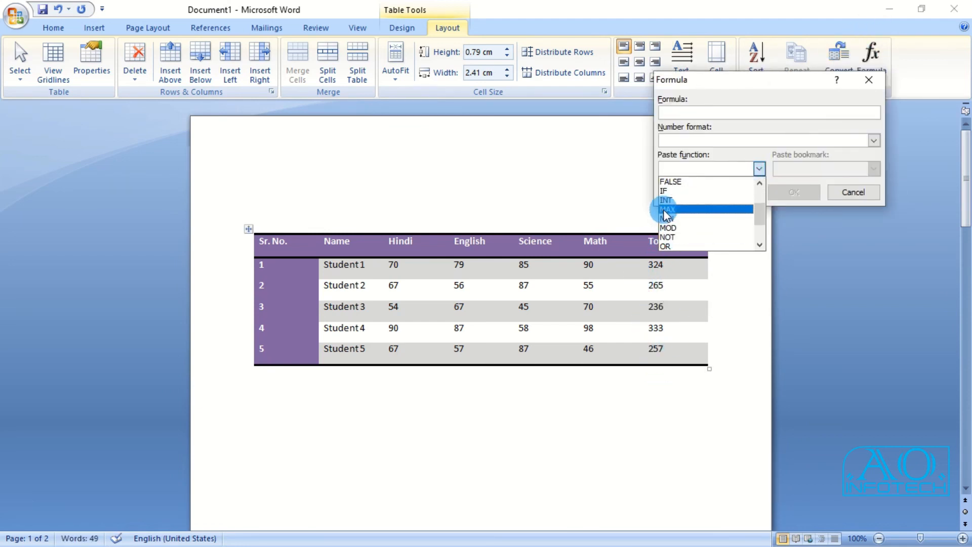
{"action": "scroll", "coordinate": [666, 213], "scroll_direction": "up", "scroll_amount": 1}
{"action": "left_click", "coordinate": [664, 182]}
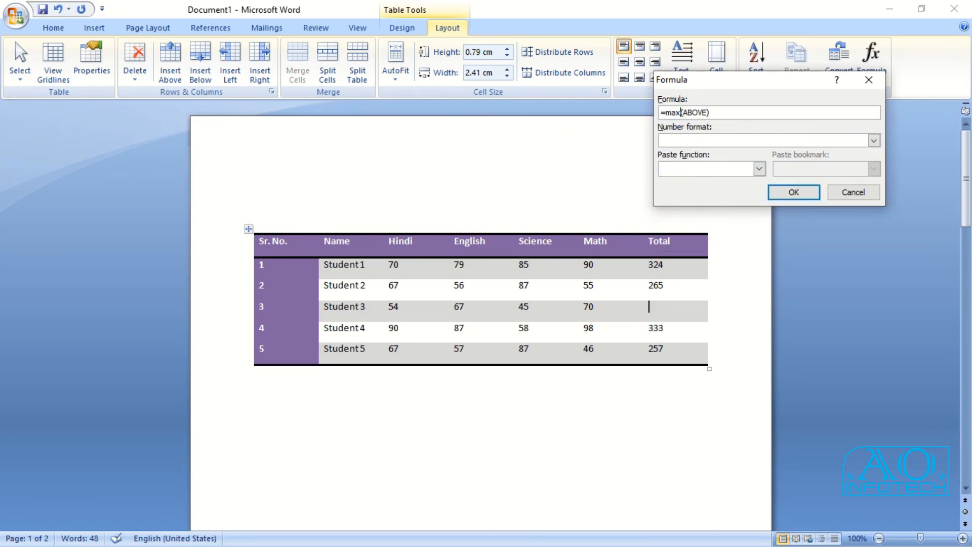
{"action": "left_click", "coordinate": [778, 192]}
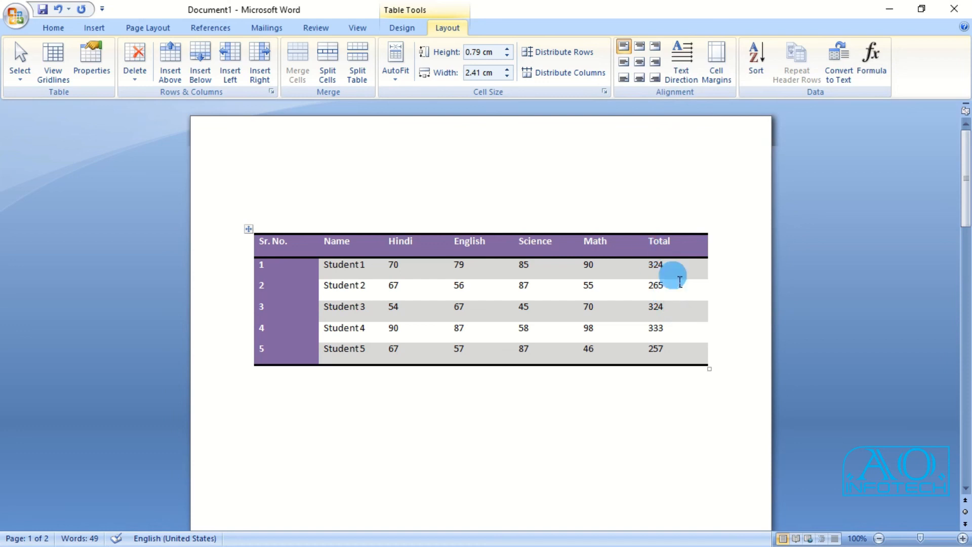
{"action": "key", "text": "BackSpace"}
{"action": "key", "text": "BackSpace"}
{"action": "key", "text": "BackSpace"}
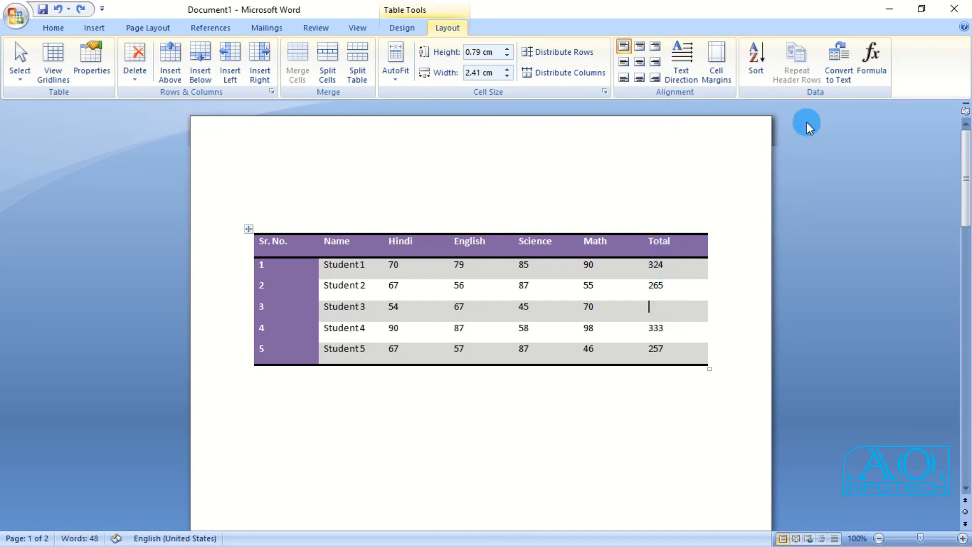
Step: Add the formula =max(left) in Student 3's Total cell
{"action": "left_click", "coordinate": [869, 64]}
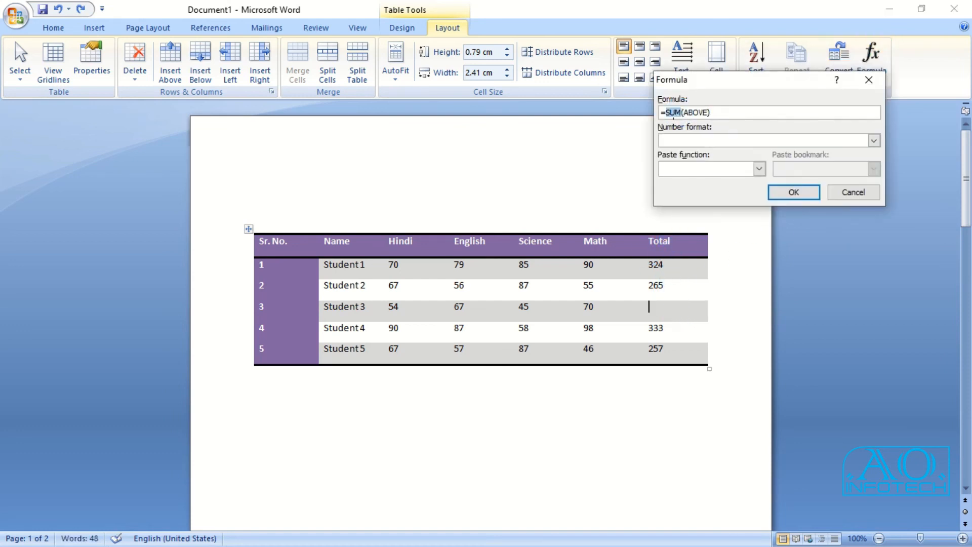
{"action": "type", "text": "left"}
{"action": "key", "text": "Return"}
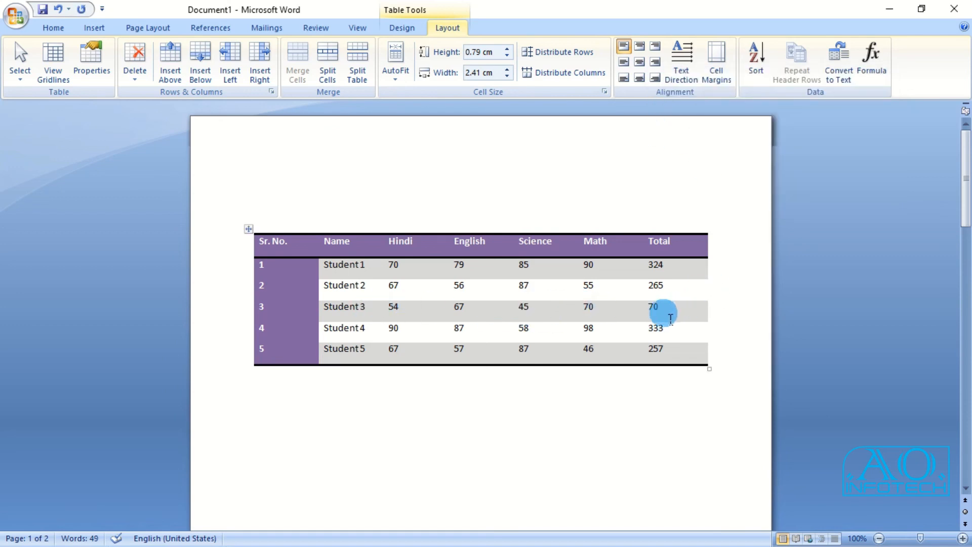
{"action": "left_click", "coordinate": [94, 28]}
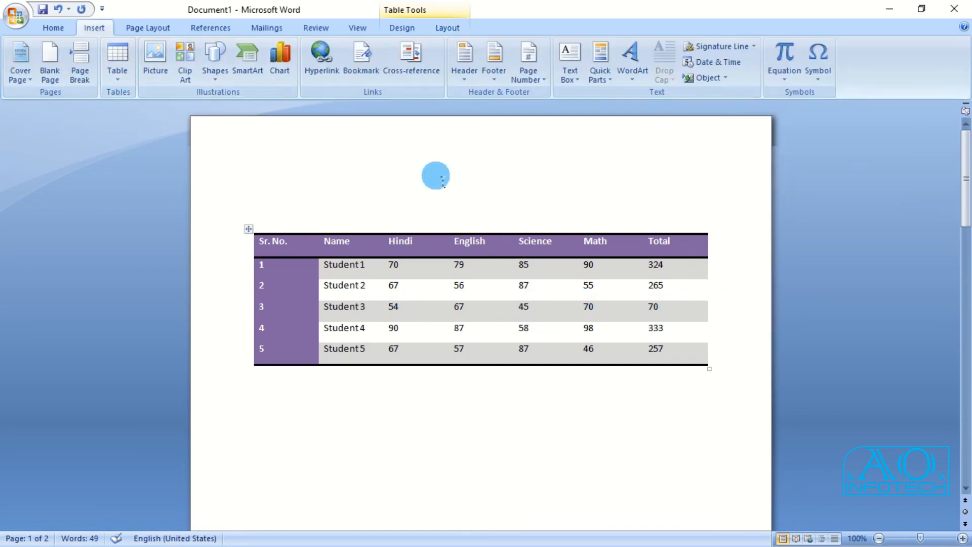